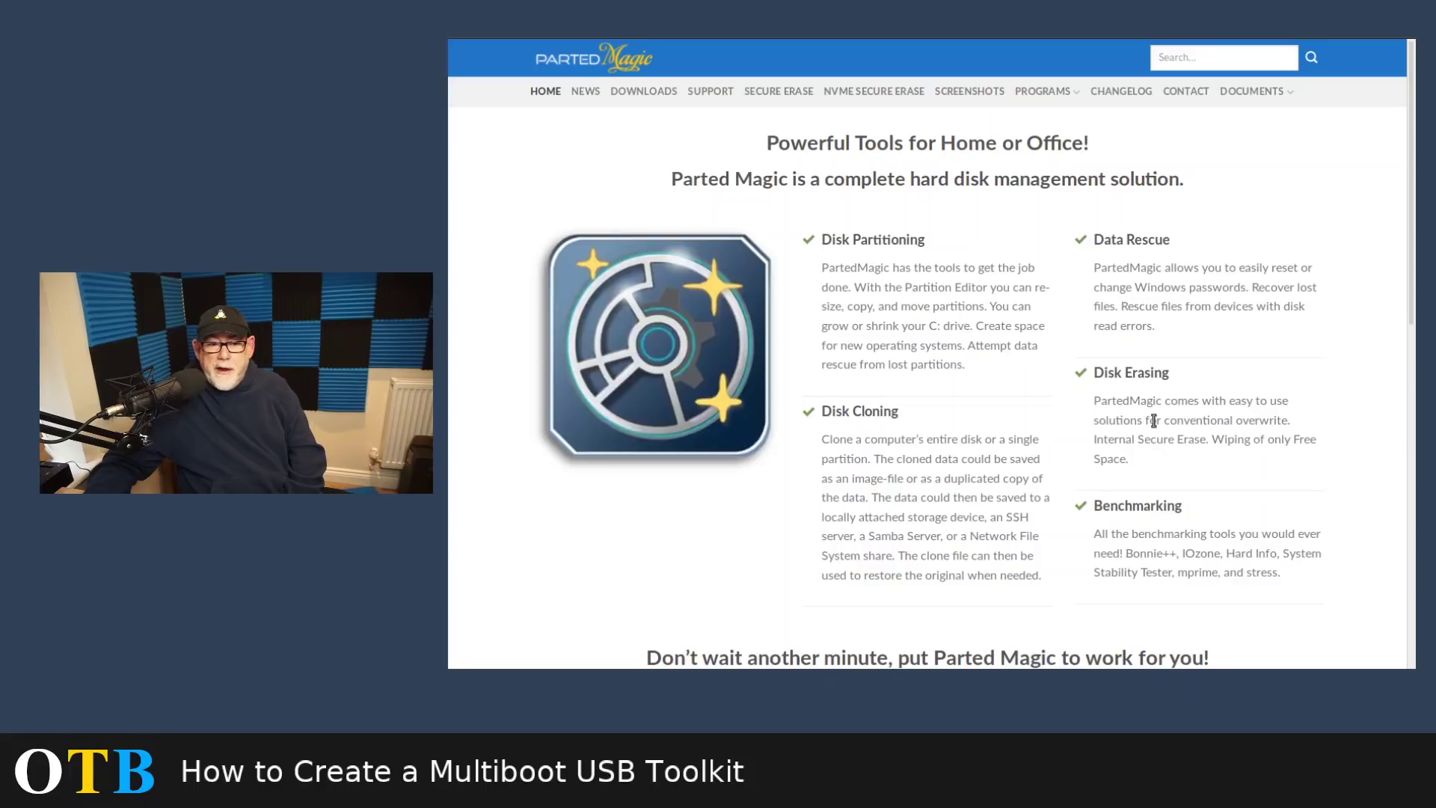
Examine the Parted Magic home page for its disk tools, supported file systems, hardware requirements and storage devices
scroll(1154, 420, "down", 2)
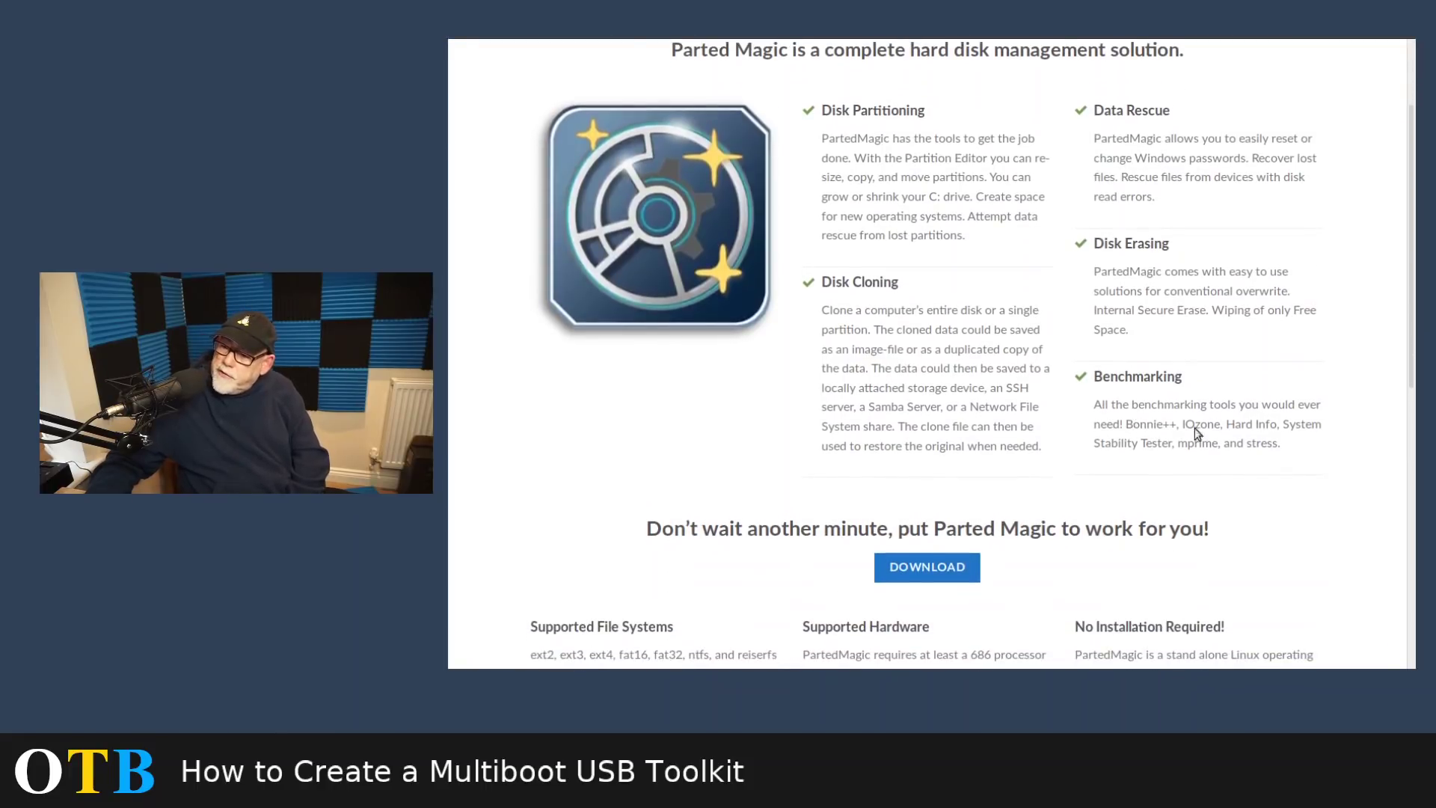
scroll(1212, 434, "down", 3)
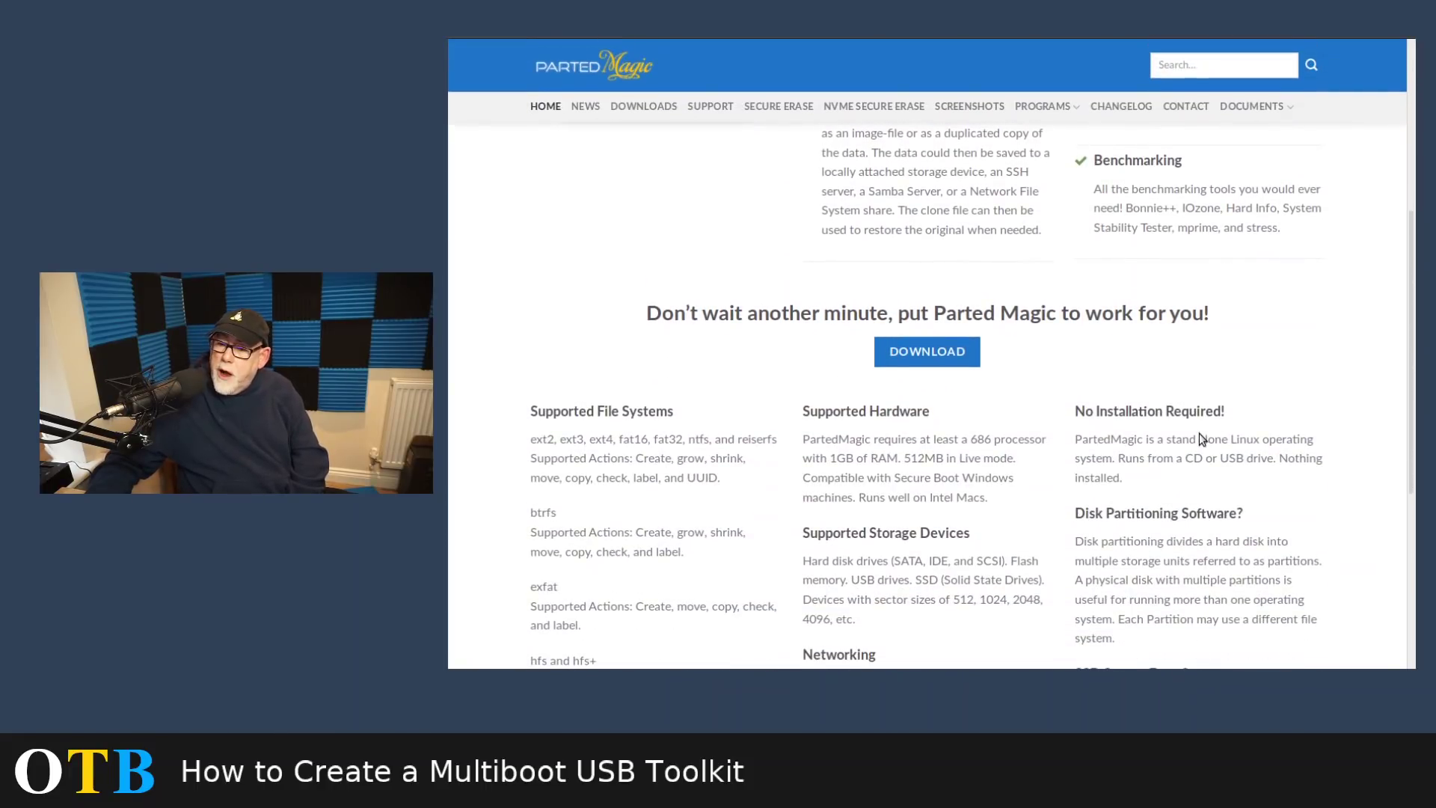
scroll(1195, 434, "down", 2)
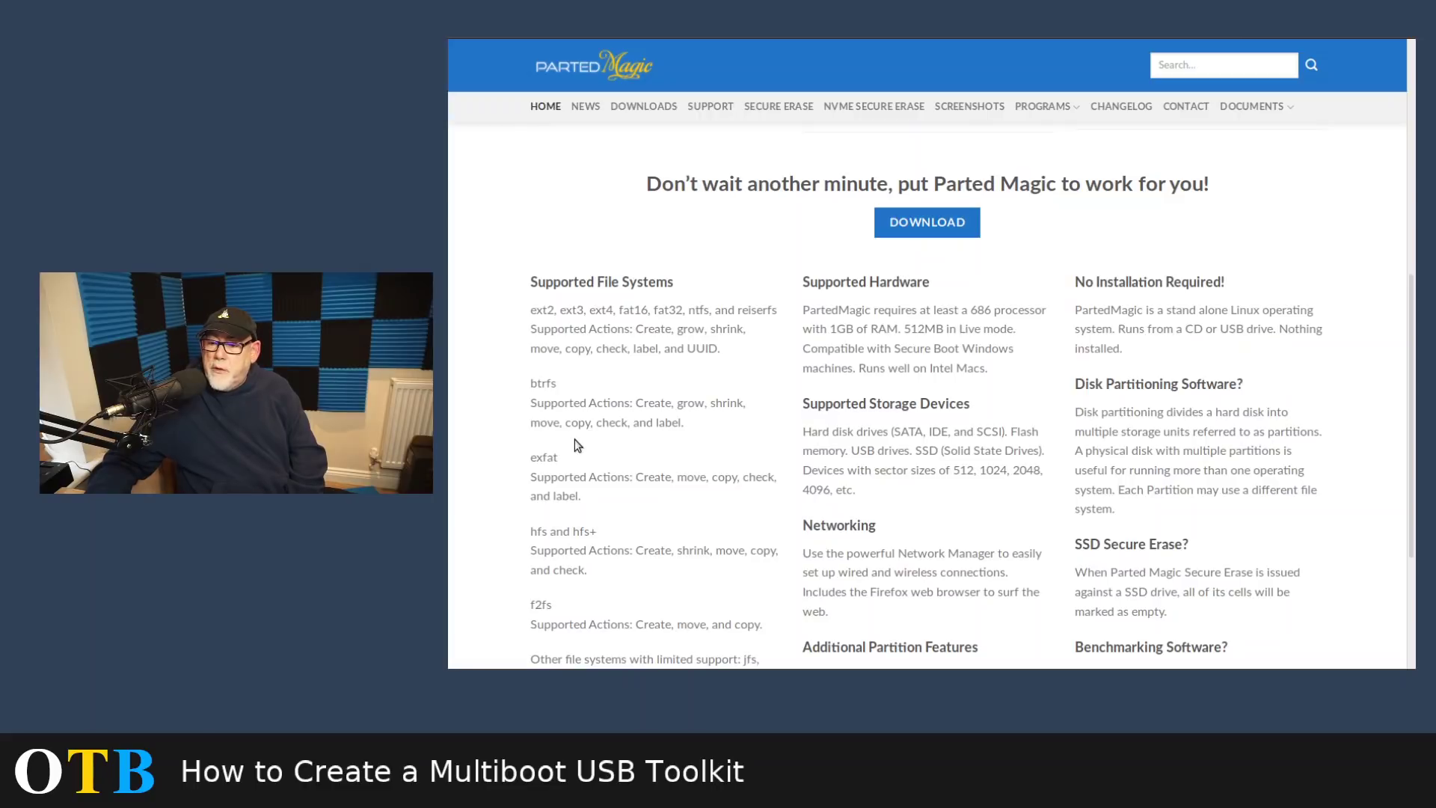
scroll(576, 438, "down", 2)
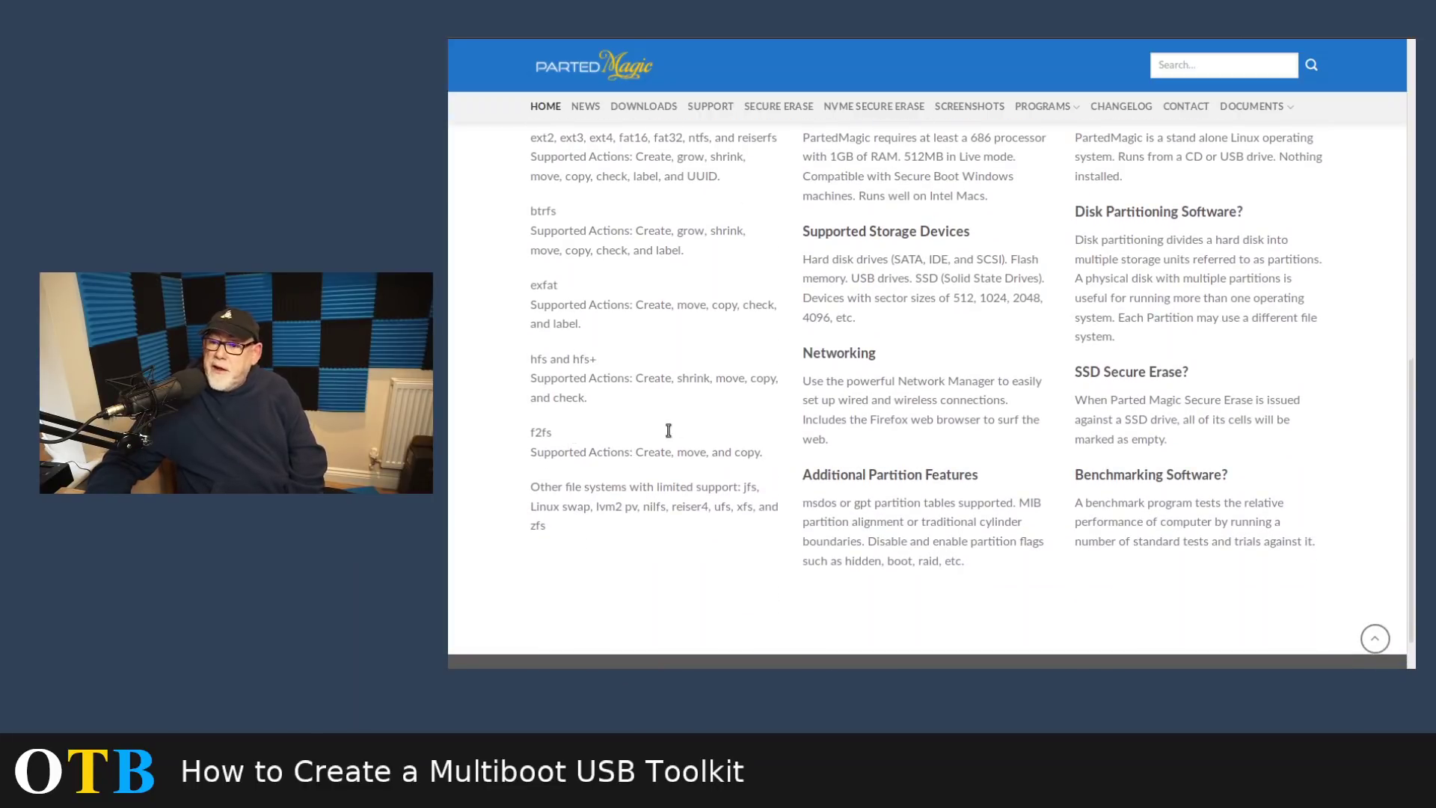
scroll(668, 431, "down", 1)
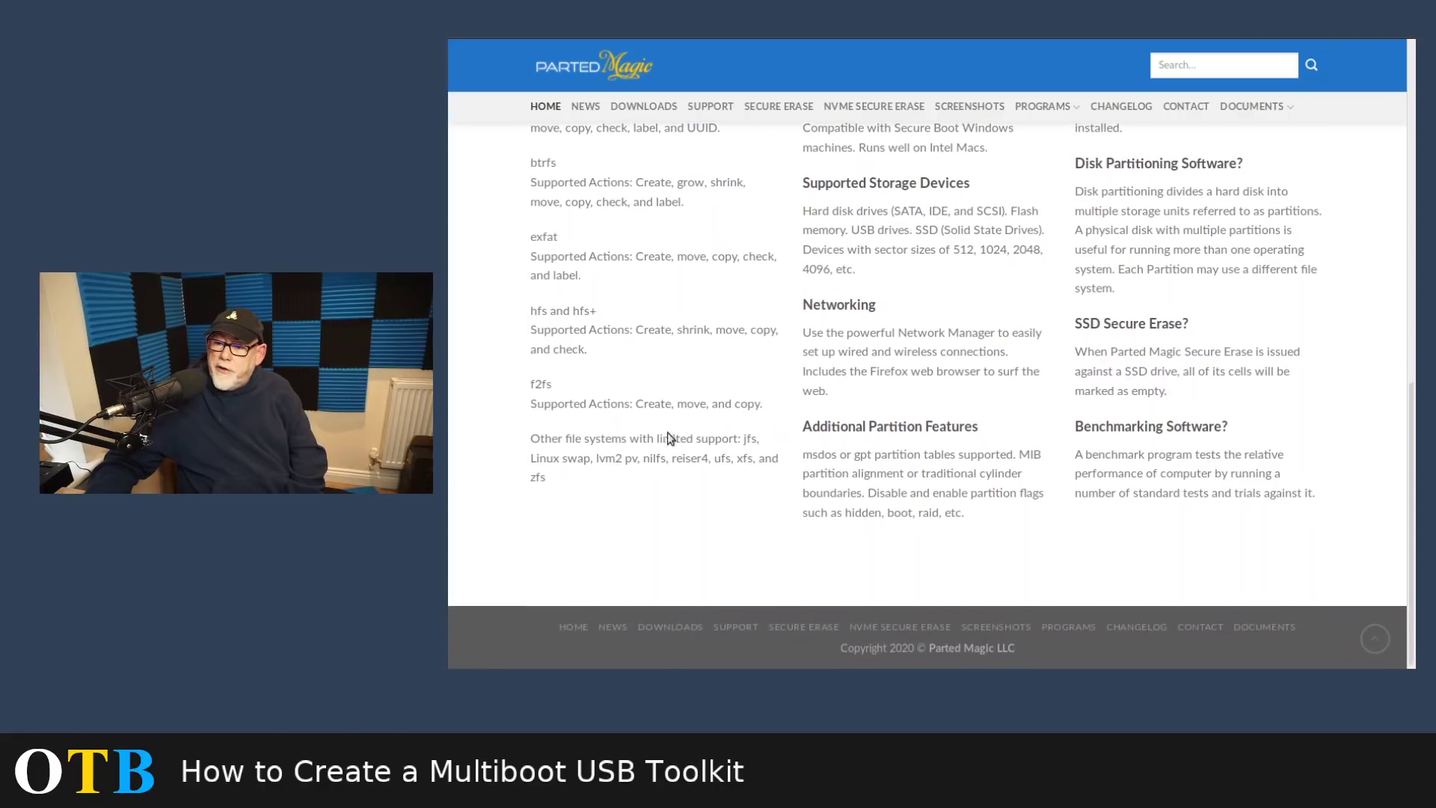
scroll(671, 434, "up", 3)
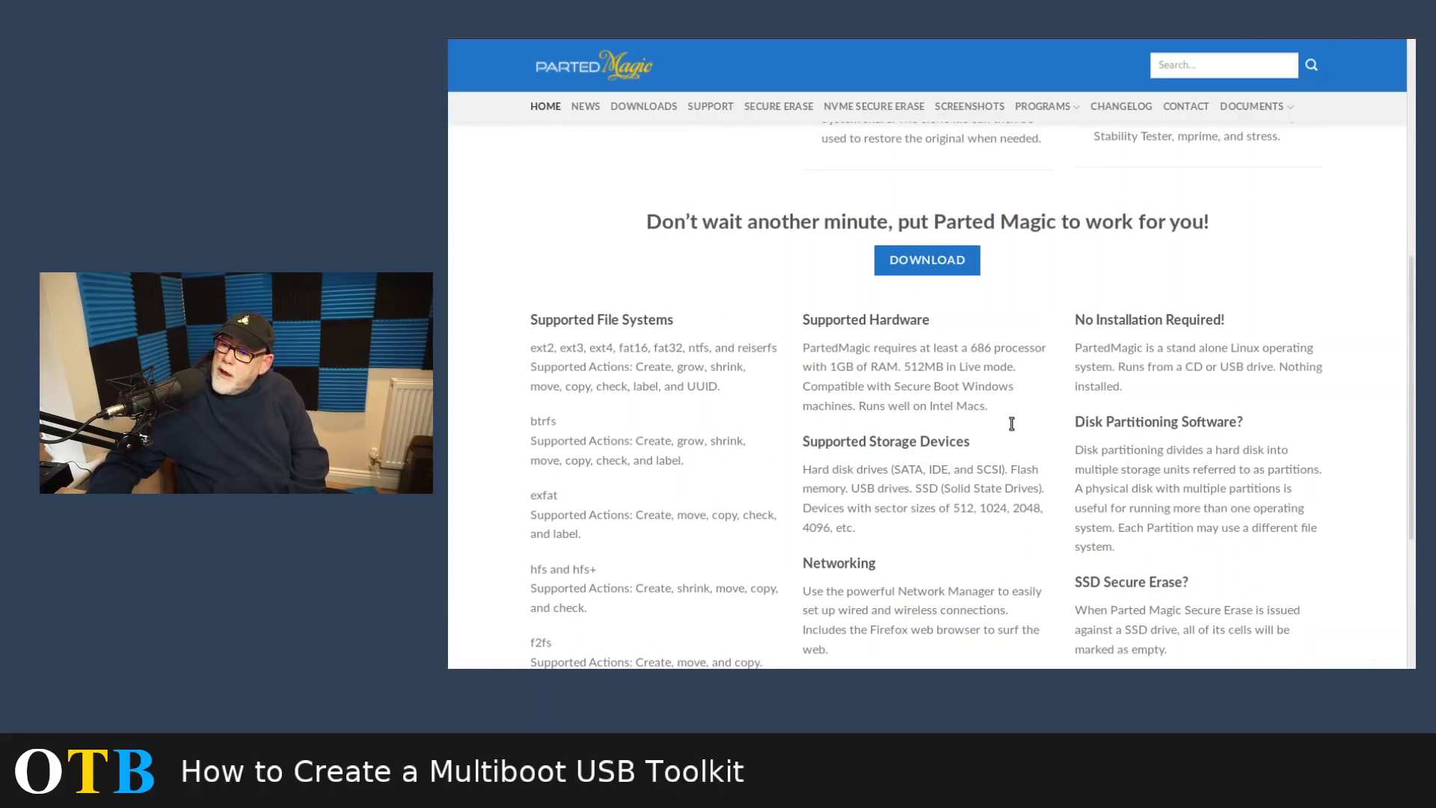
scroll(1011, 424, "down", 1)
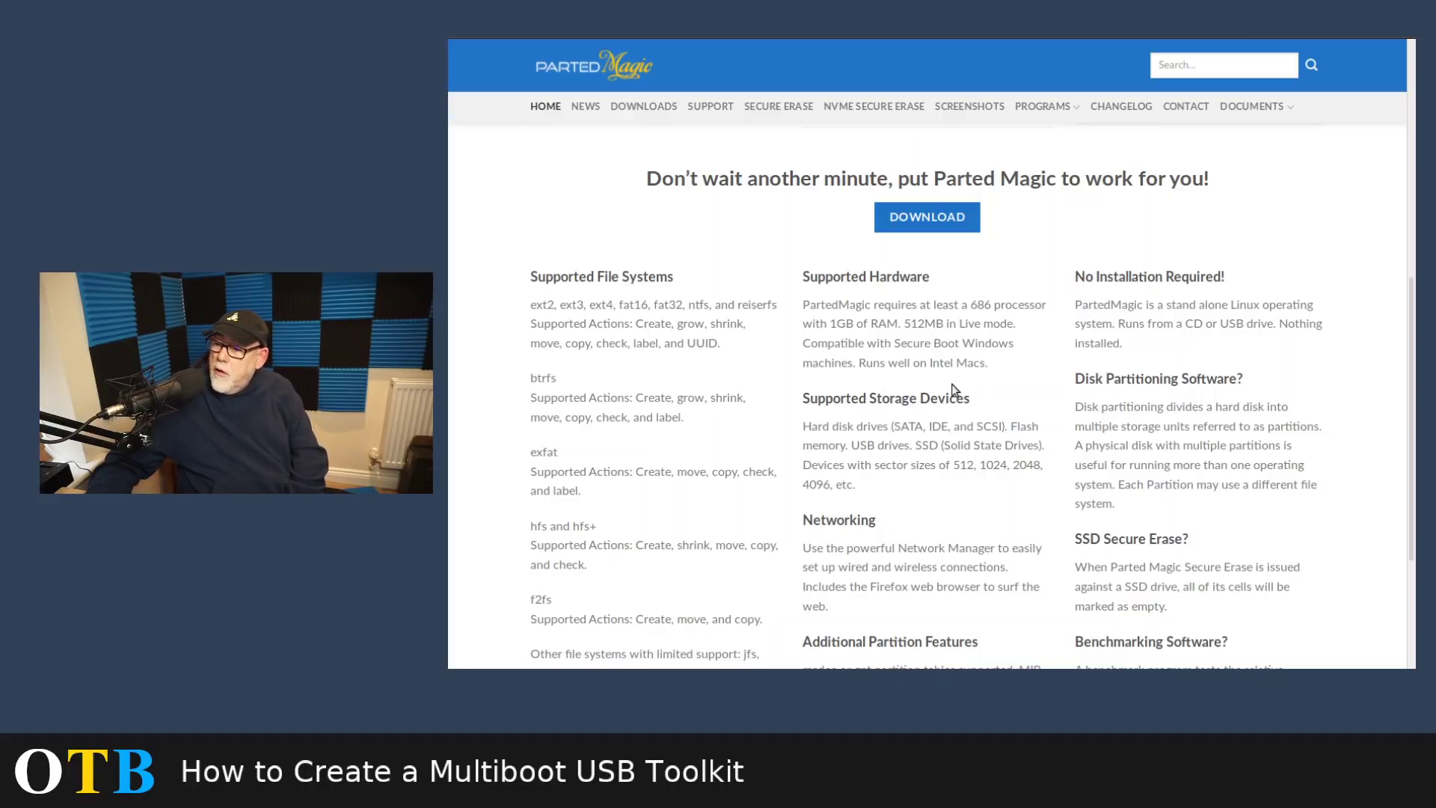
scroll(952, 384, "down", 3)
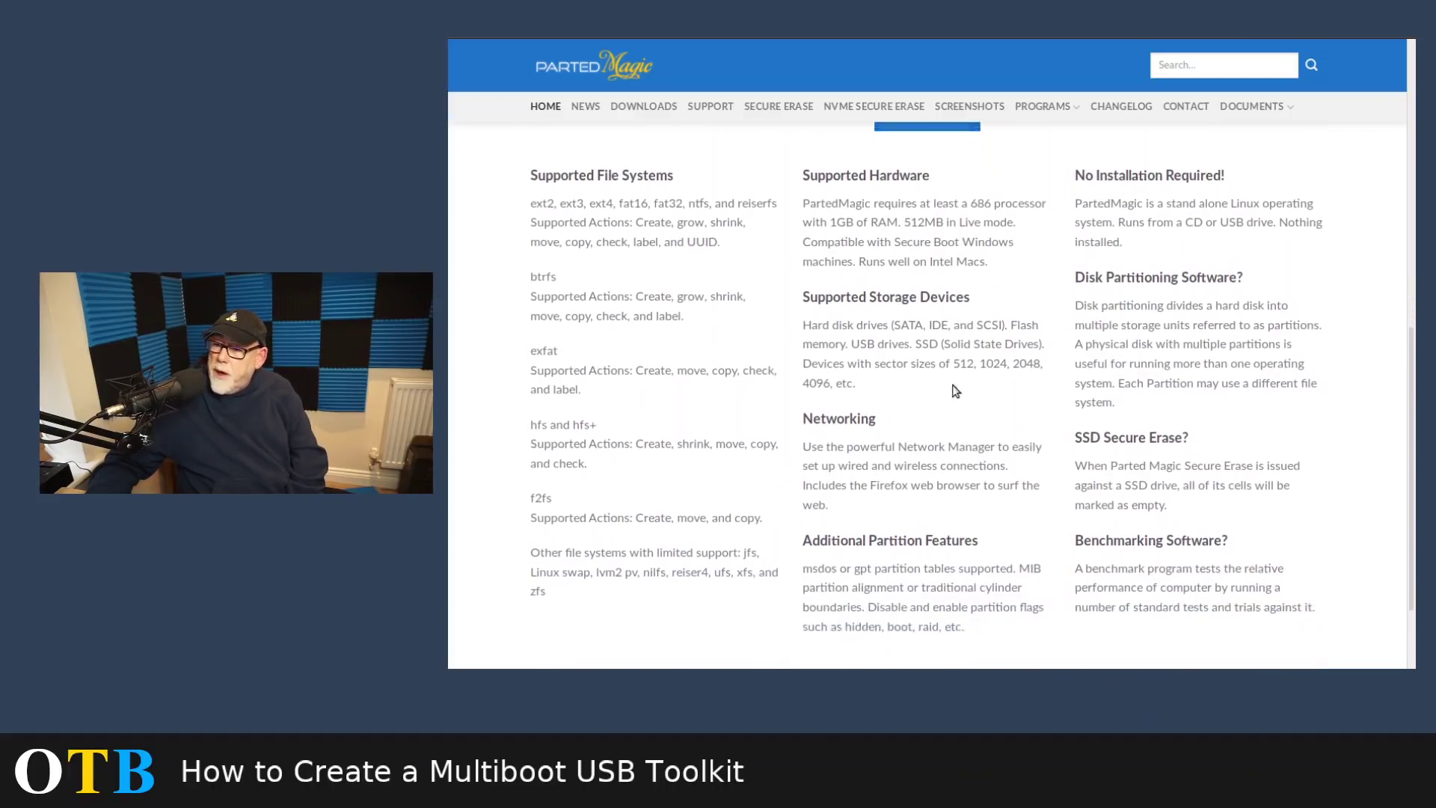
scroll(954, 385, "down", 1)
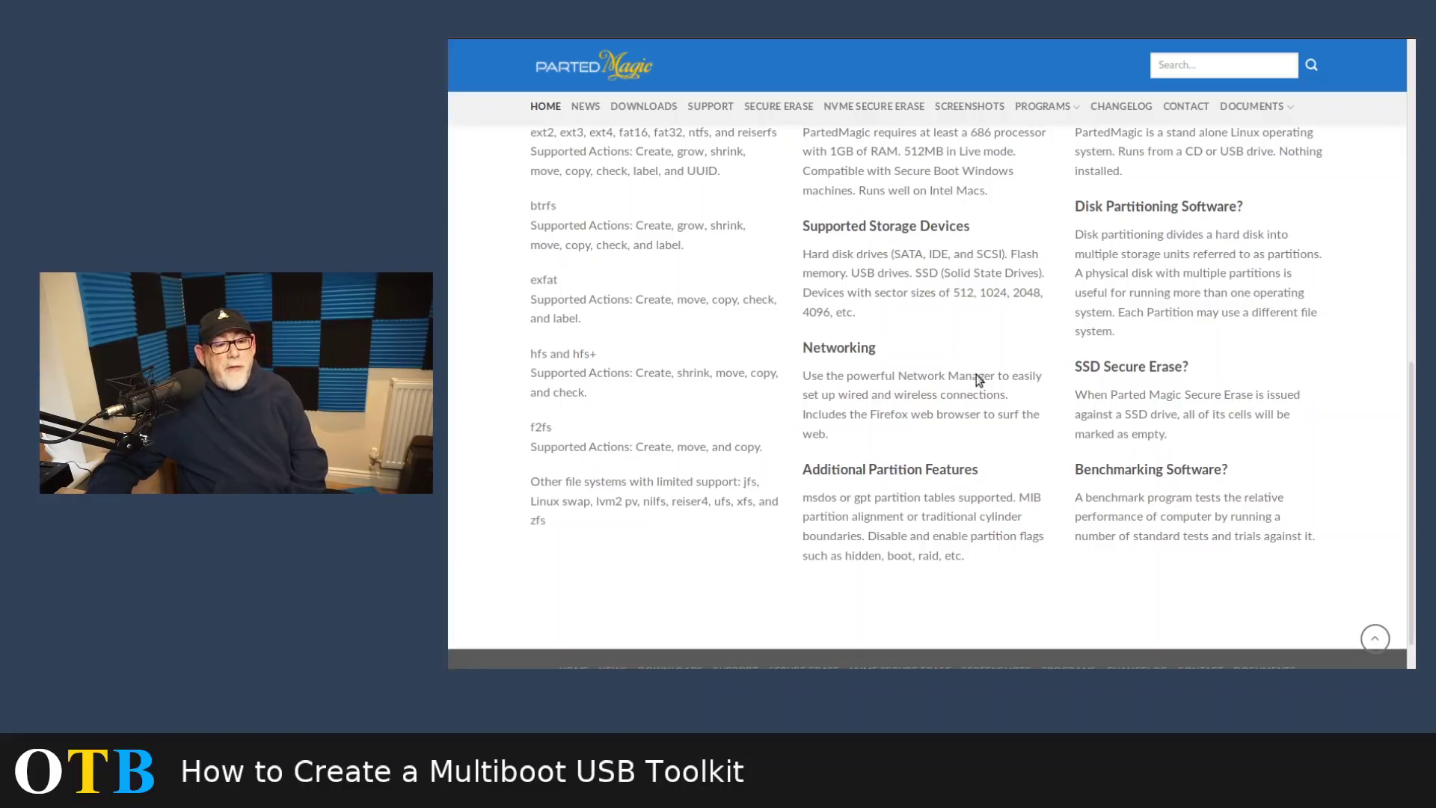
scroll(986, 389, "up", 2)
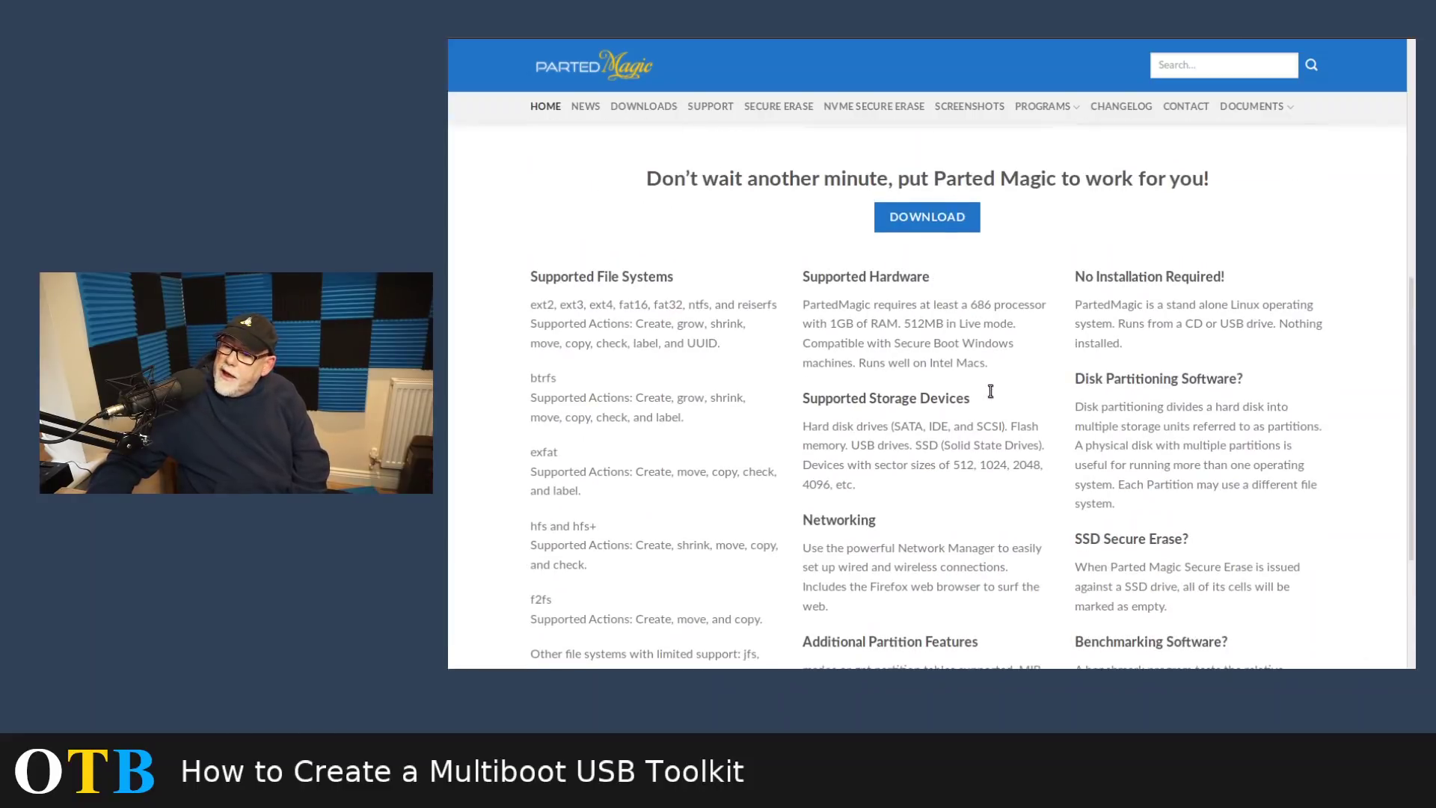
scroll(989, 389, "down", 2)
scroll(990, 389, "up", 2)
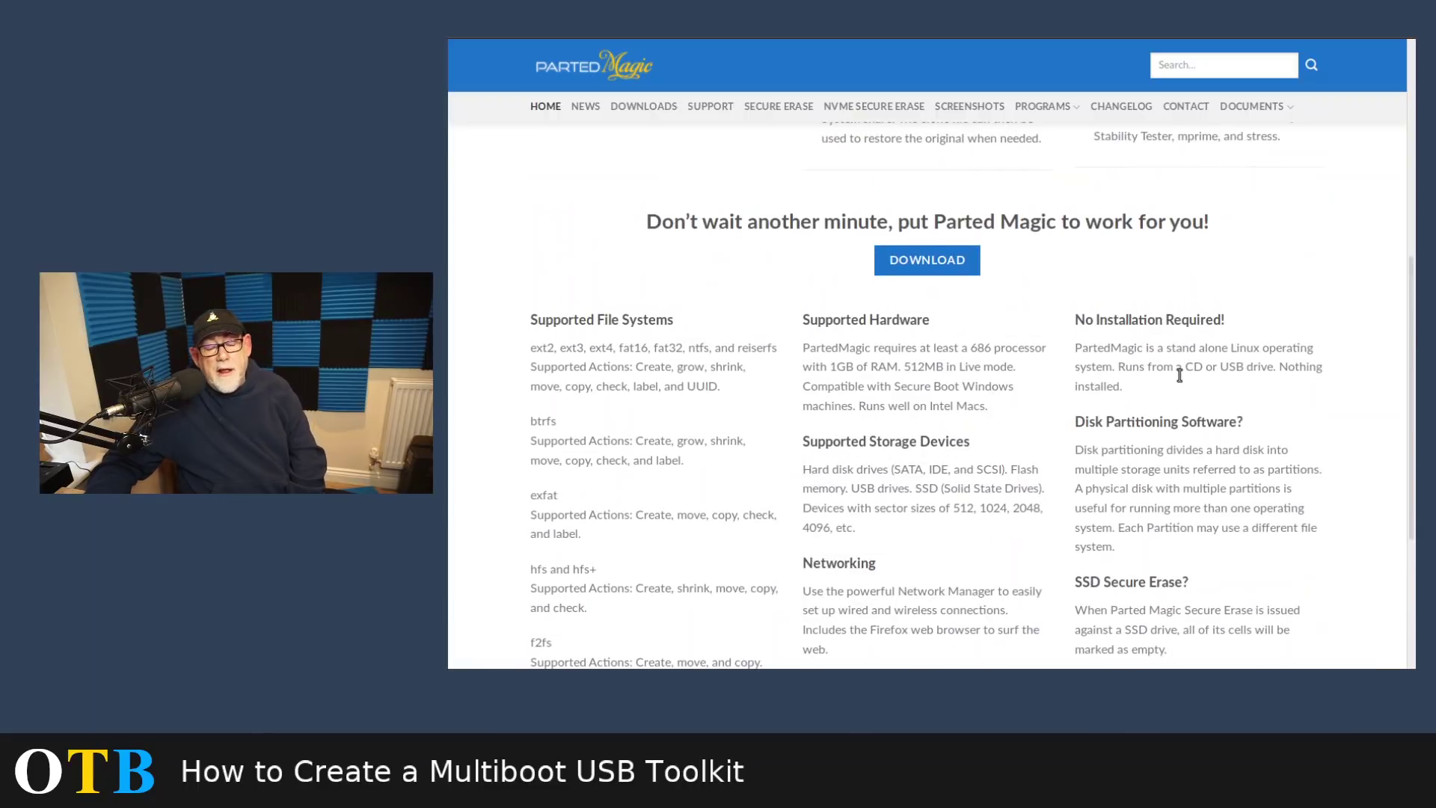
scroll(1169, 376, "down", 3)
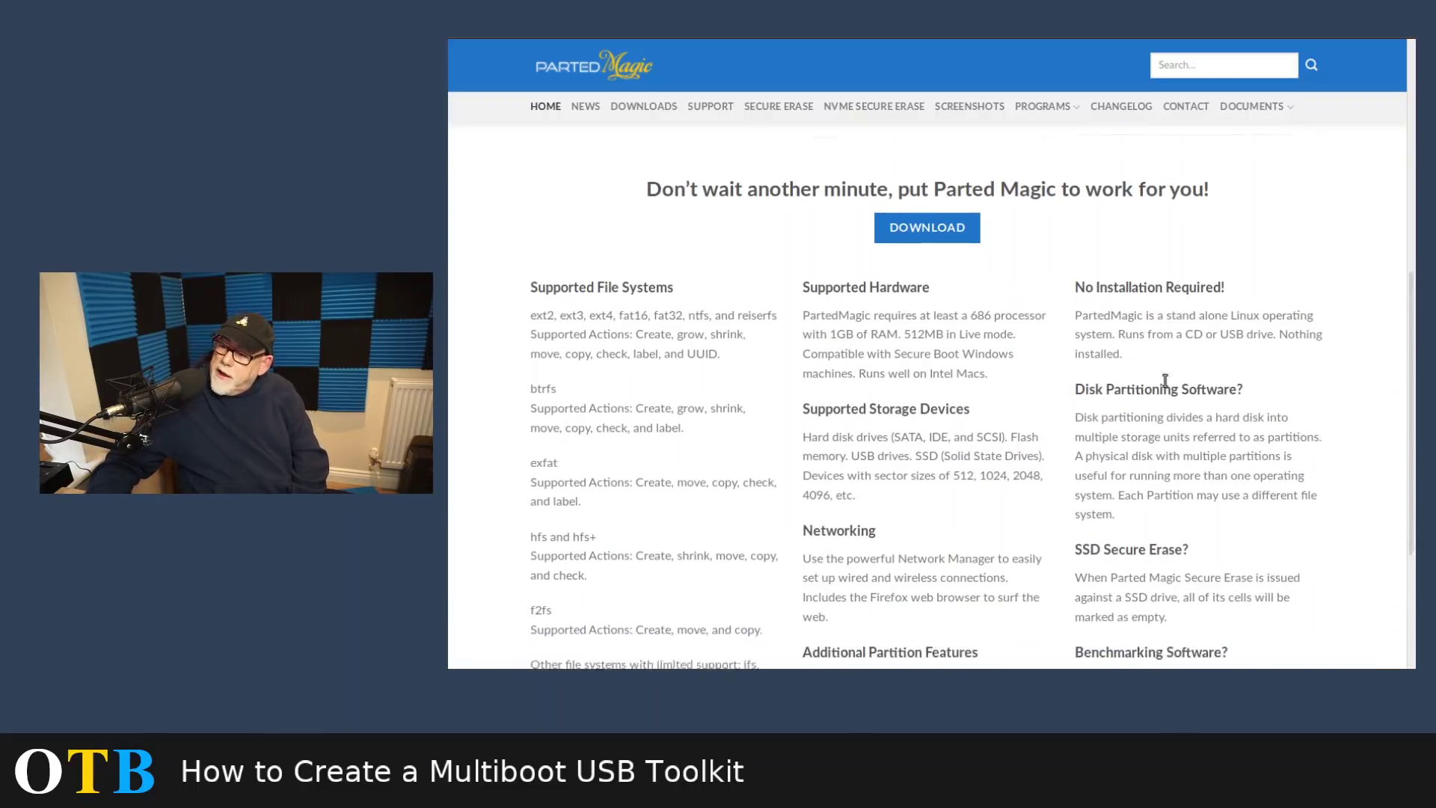
scroll(1263, 385, "down", 2)
scroll(1234, 393, "up", 6)
Examine the Rescatux page for its boot, GRUB, password and filesystem options, expert tools and resources
scroll(1221, 392, "up", 1)
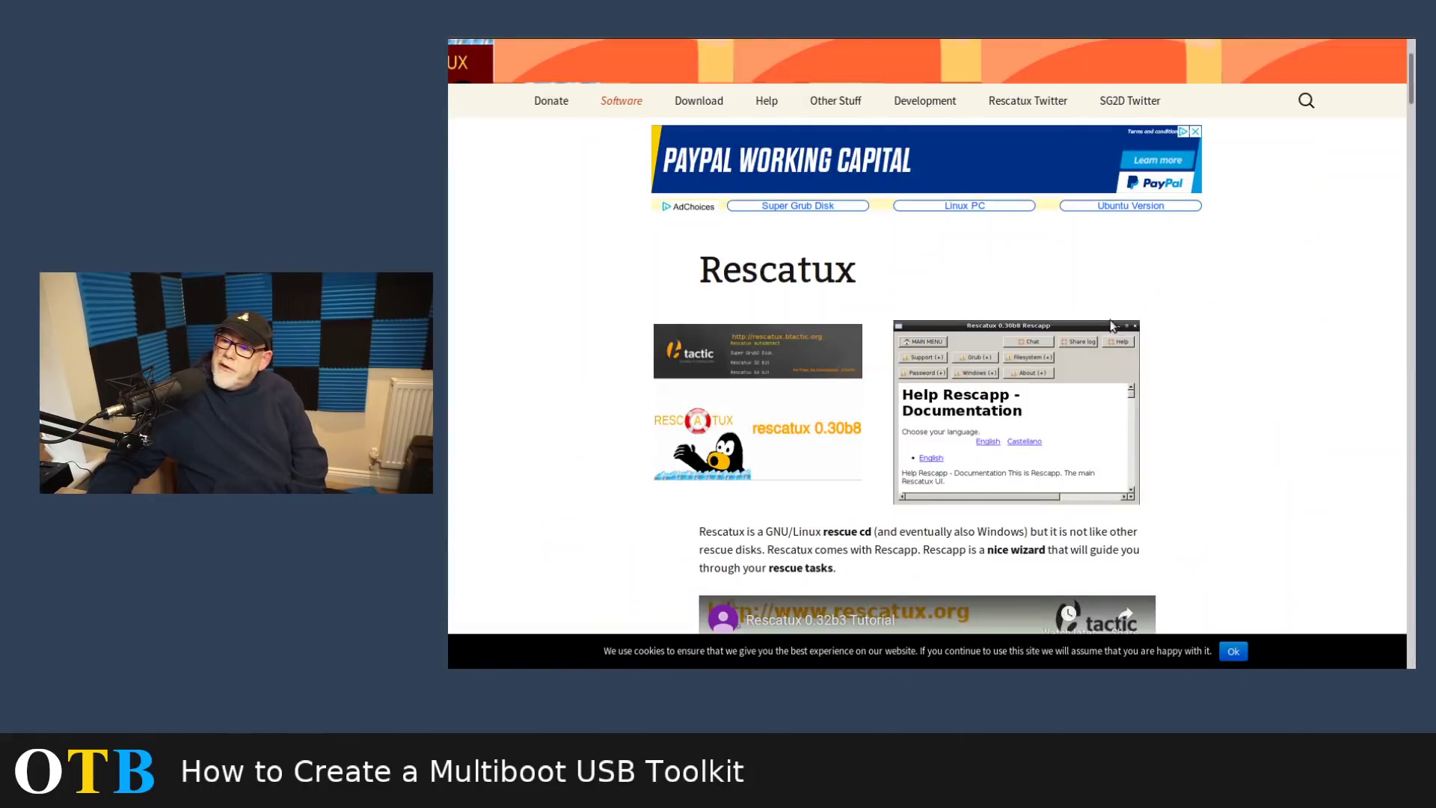
scroll(1106, 320, "up", 2)
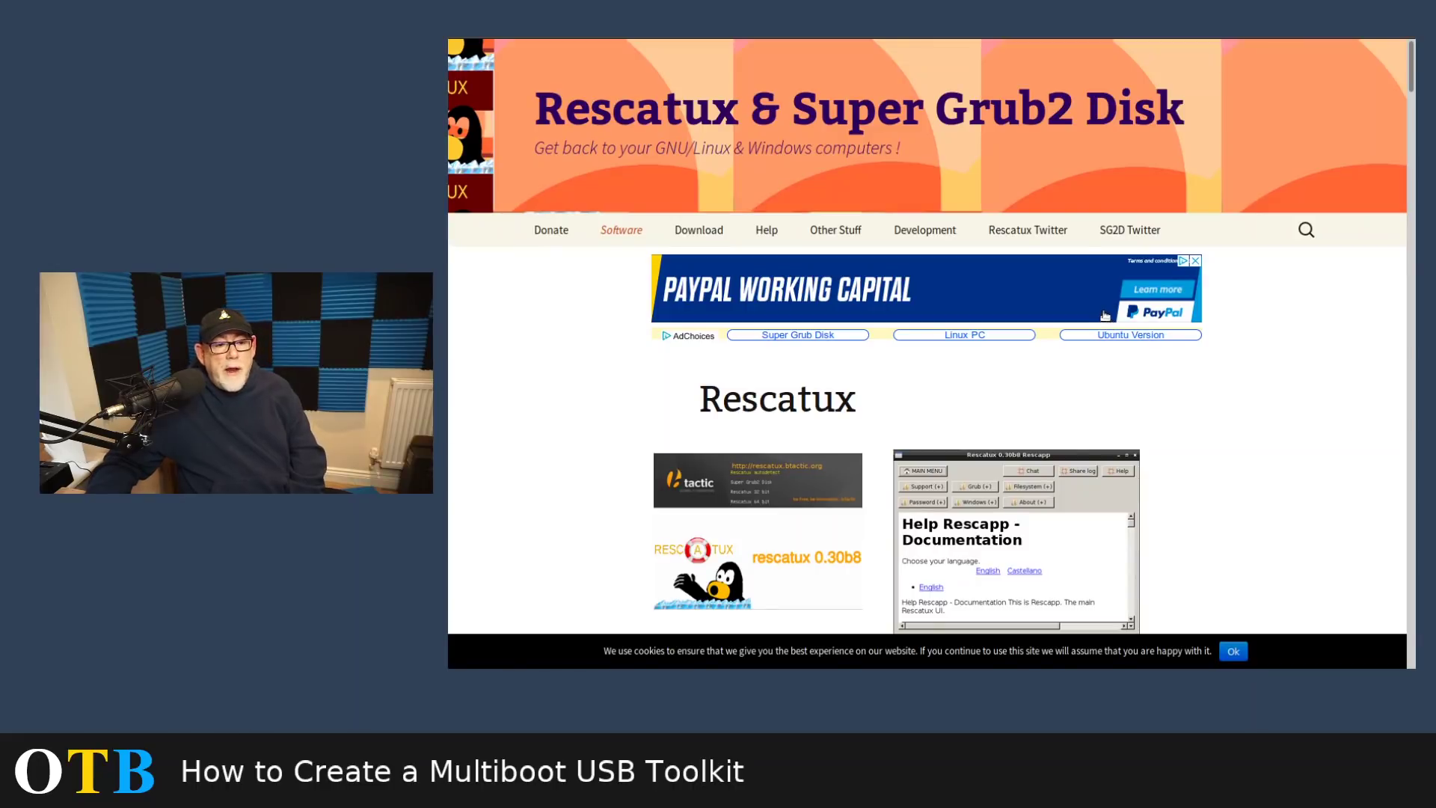
scroll(1125, 427, "down", 8)
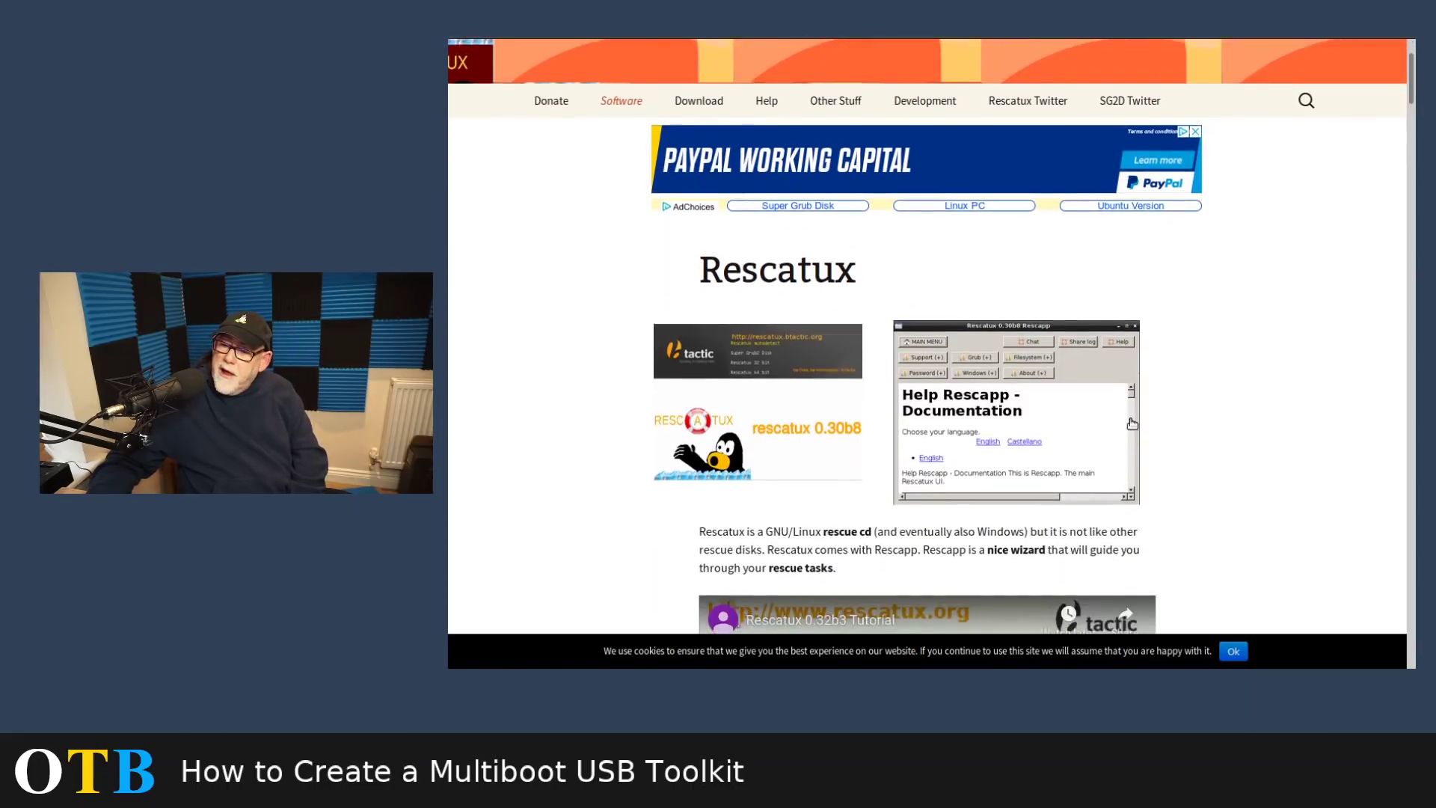
scroll(1151, 422, "down", 9)
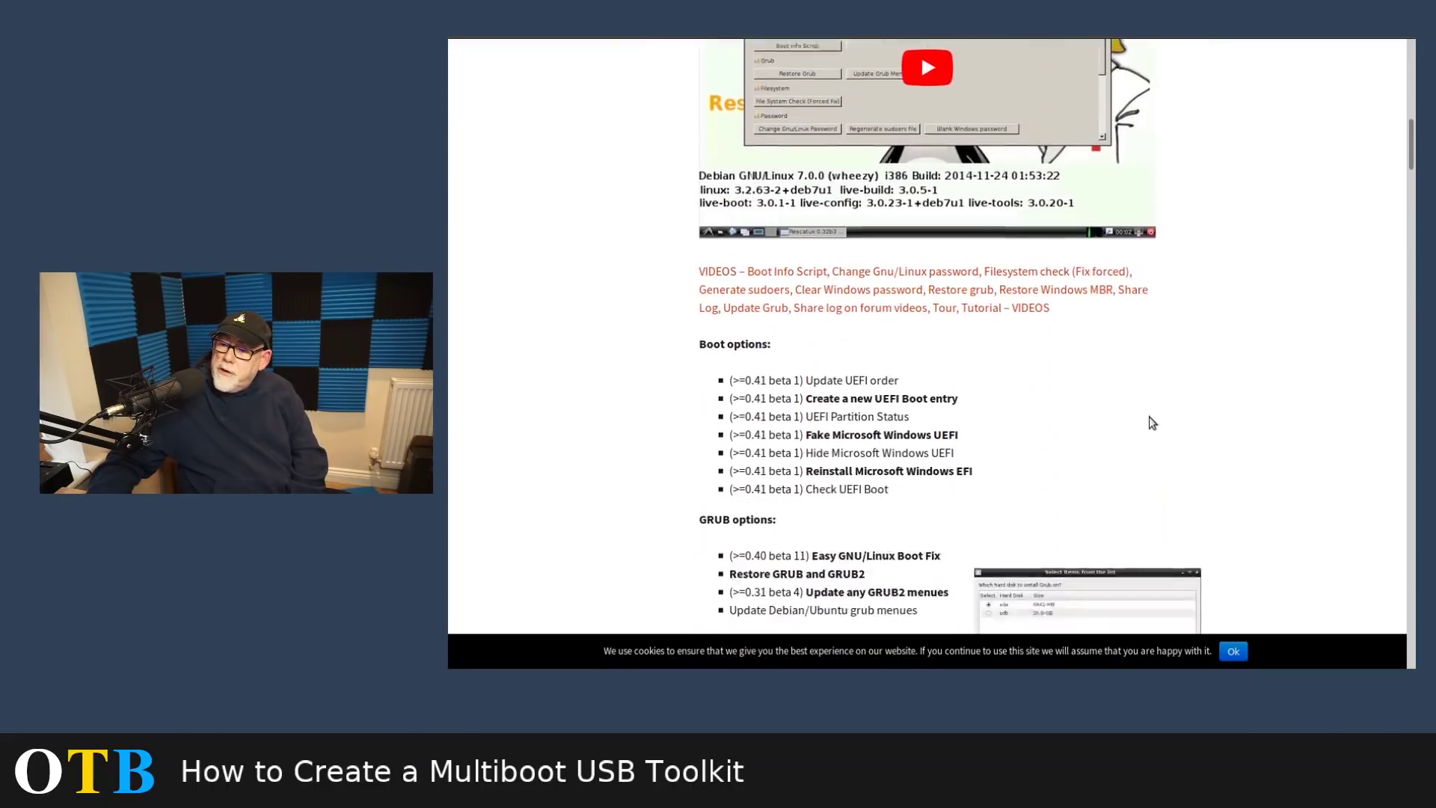
scroll(1152, 426, "down", 12)
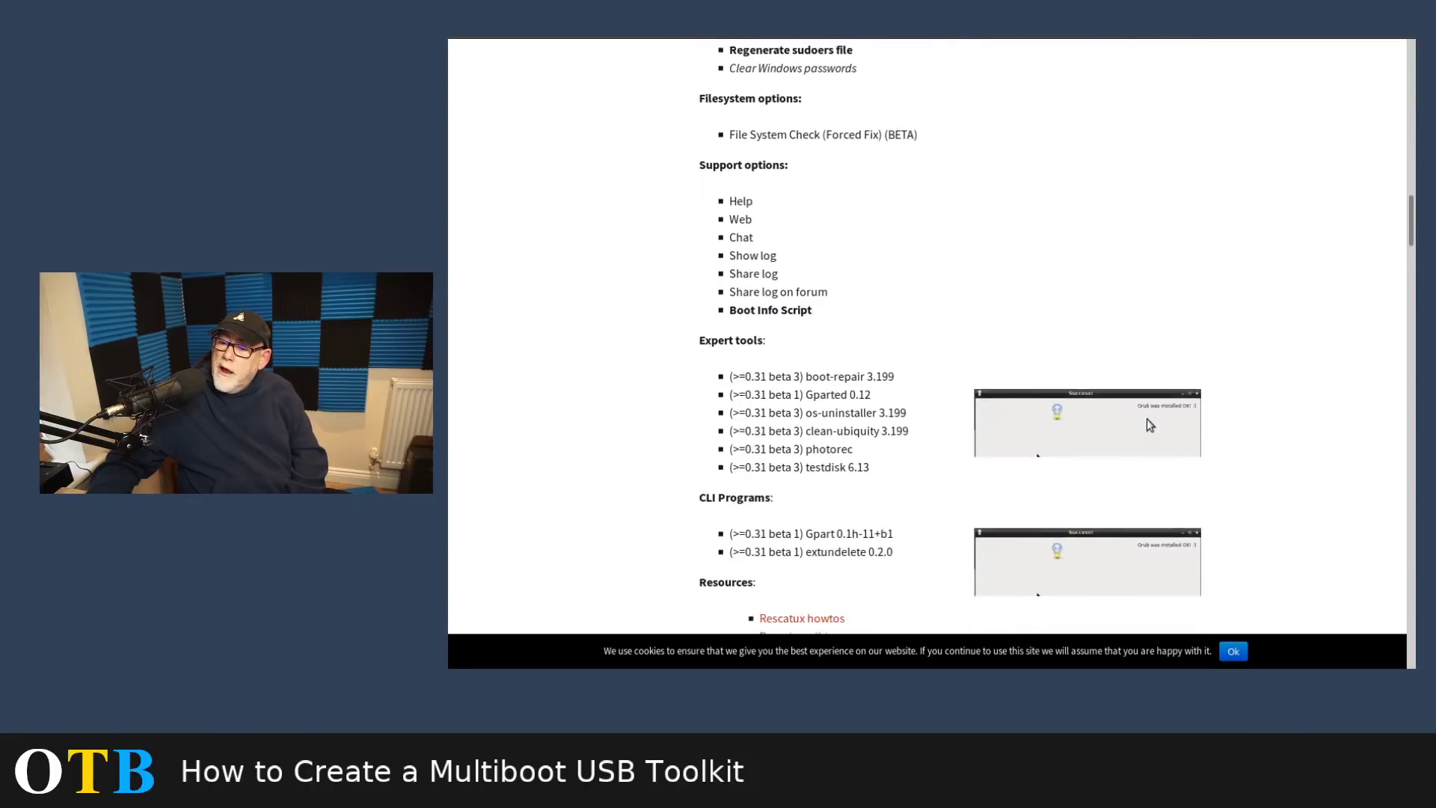
scroll(1152, 420, "up", 10)
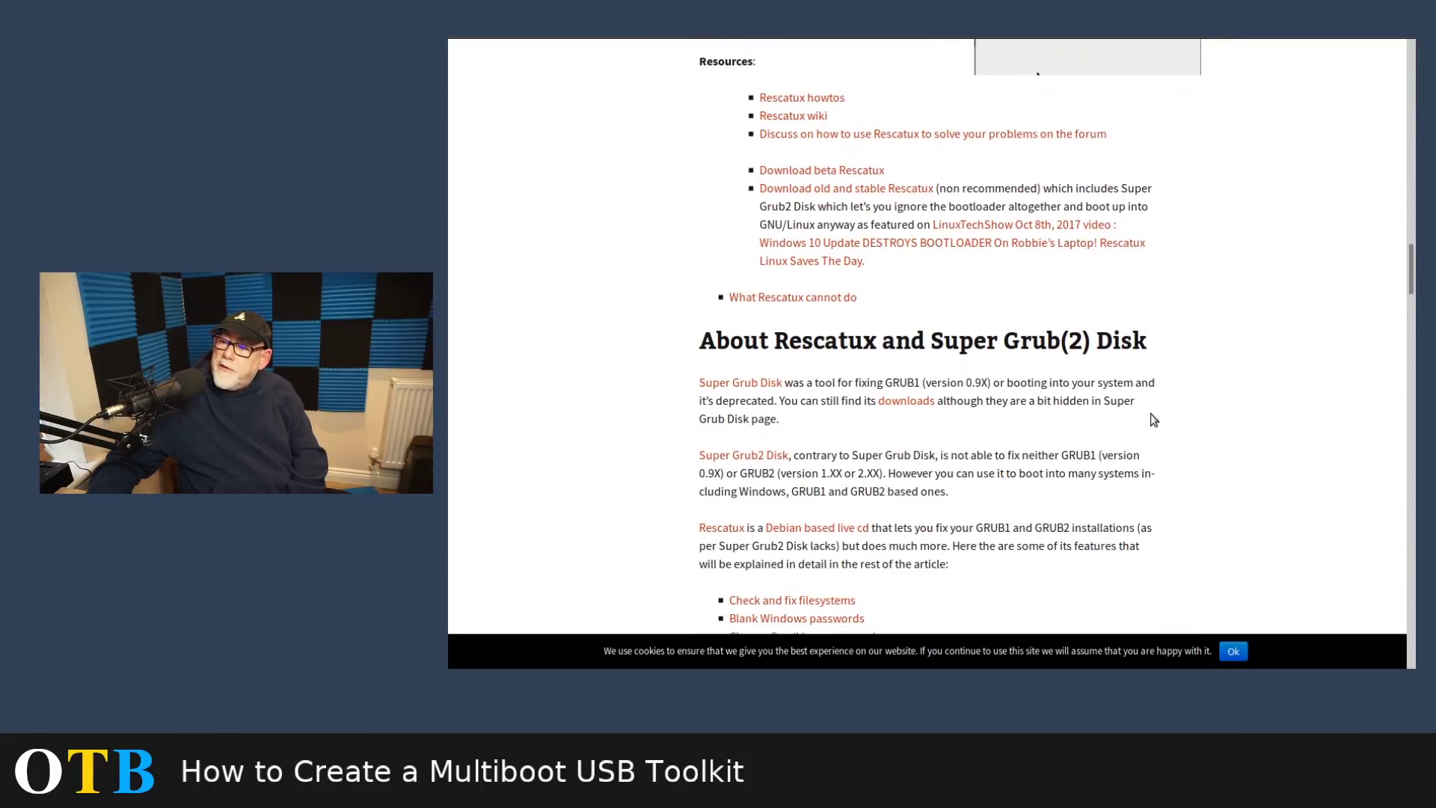
scroll(1142, 417, "up", 16)
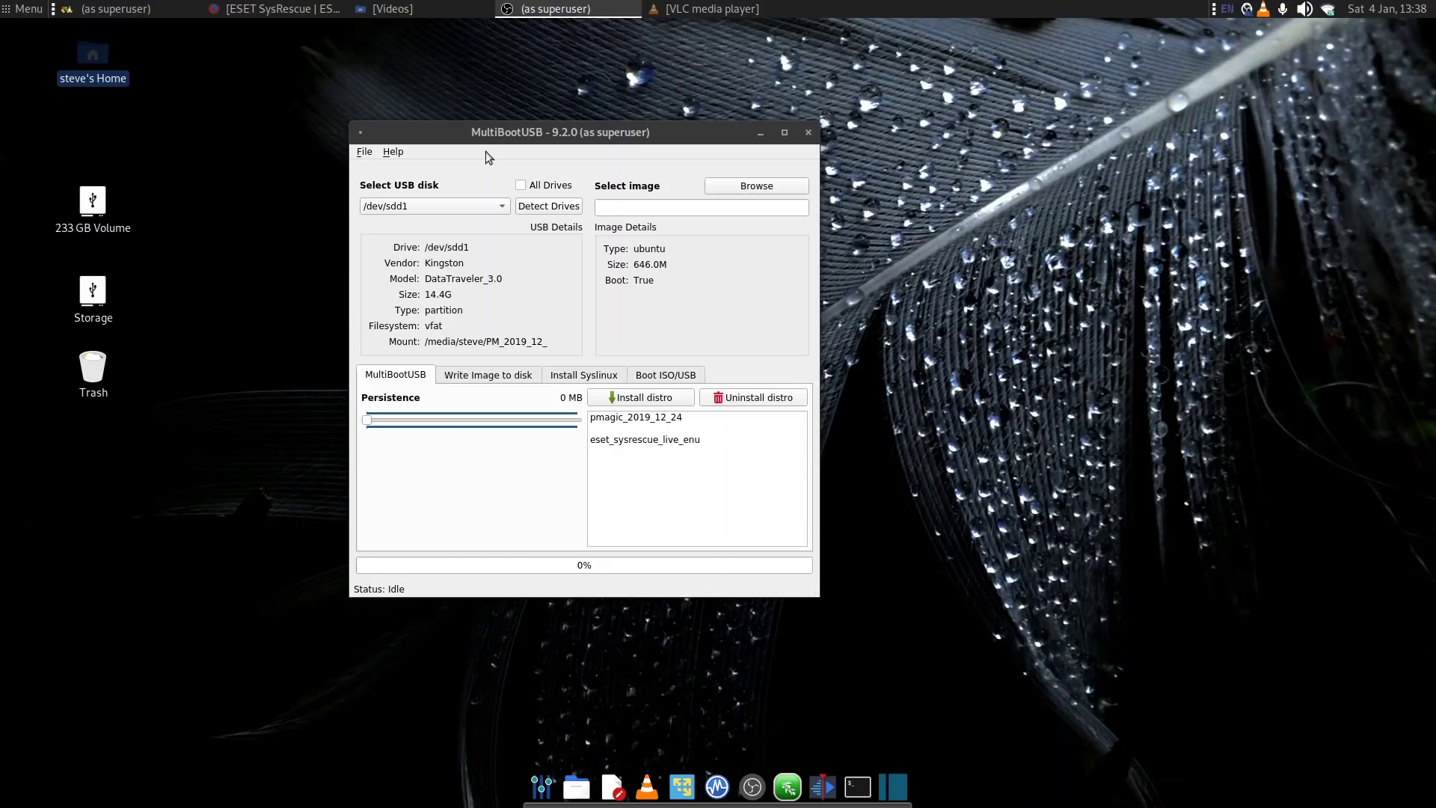
Reposition the MultiBootUSB window and choose /dev/sdd1 as the target USB disk
left_click_drag(513, 132, 620, 127)
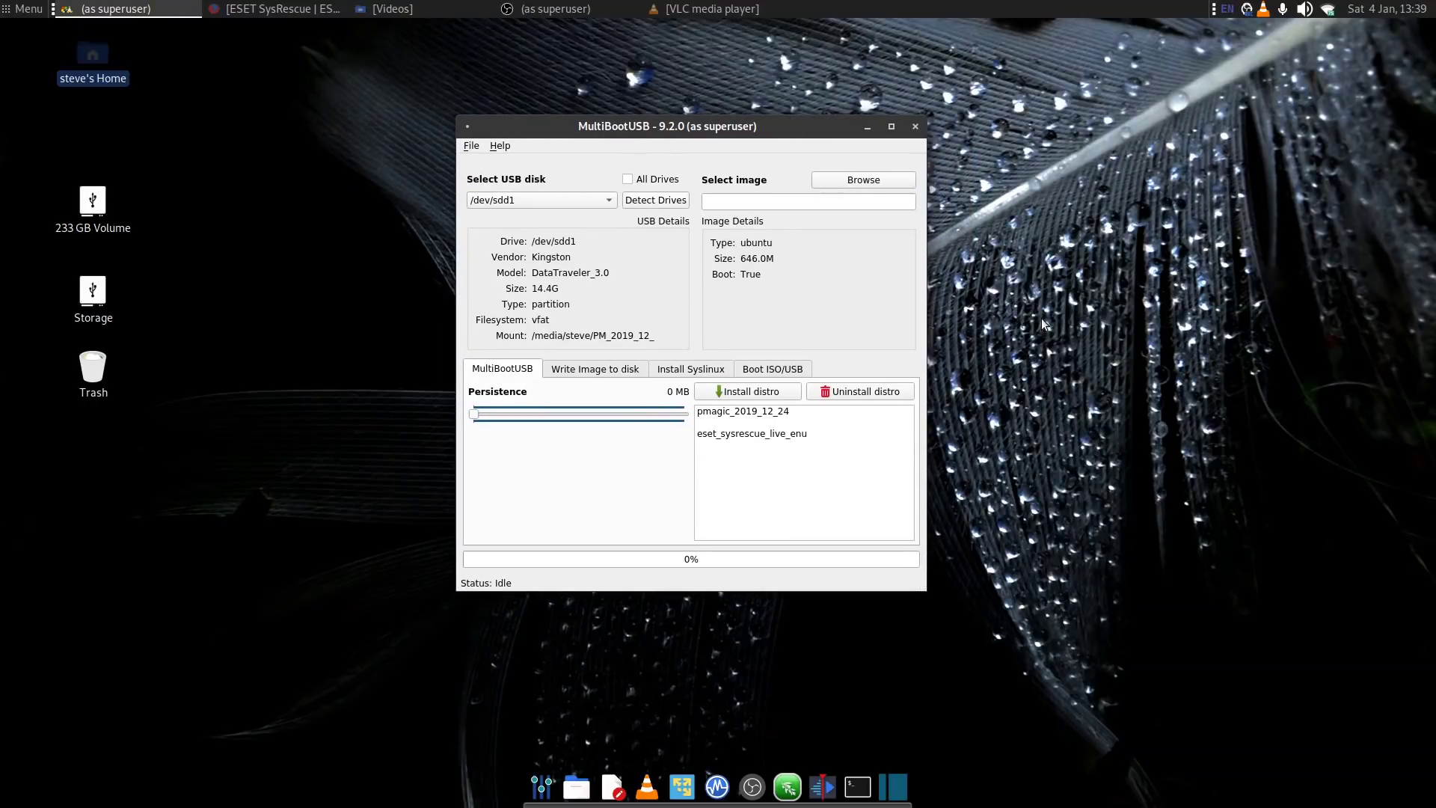
mouse_move(754, 126)
left_mouse_down()
mouse_move(621, 118)
mouse_move(727, 133)
left_mouse_up()
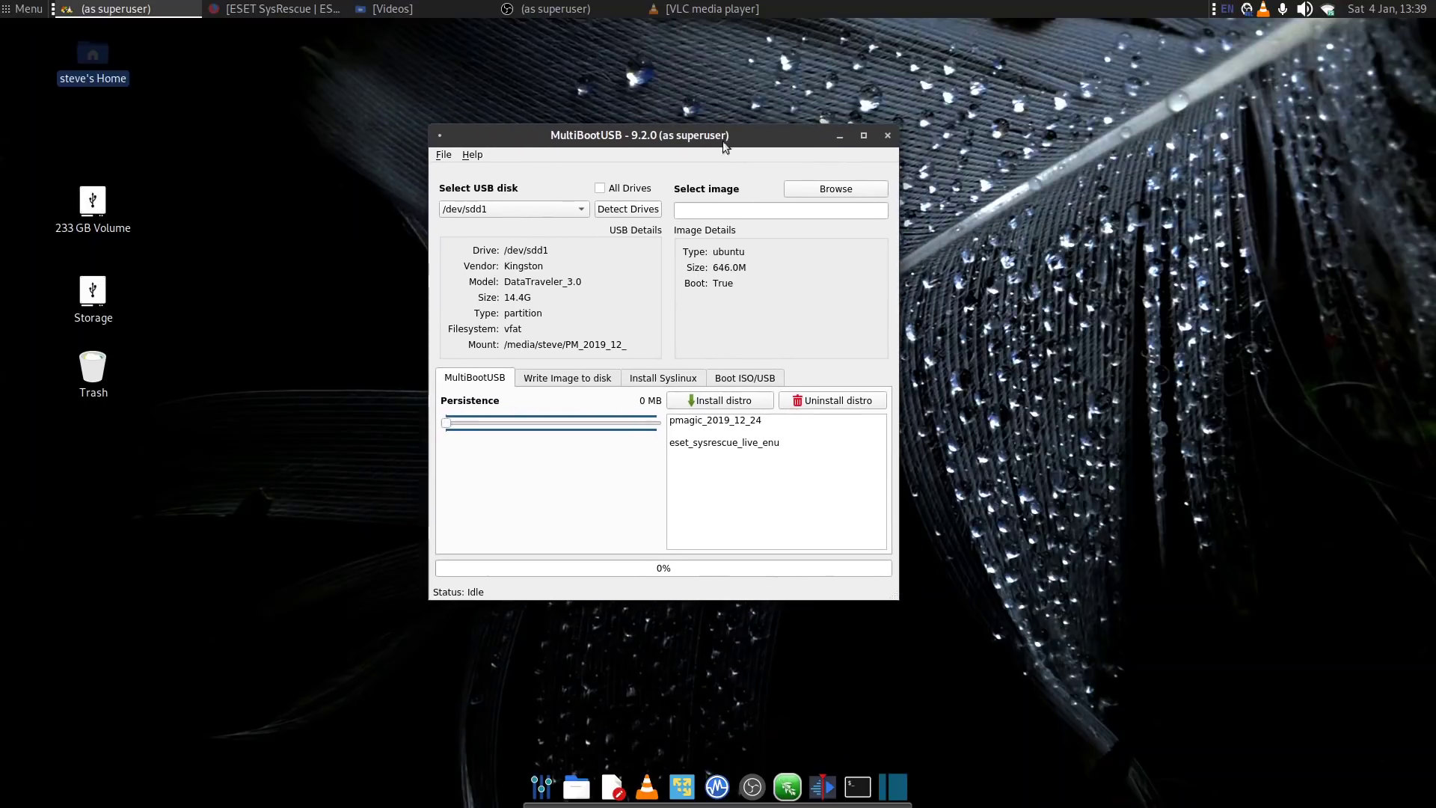
left_click(581, 211)
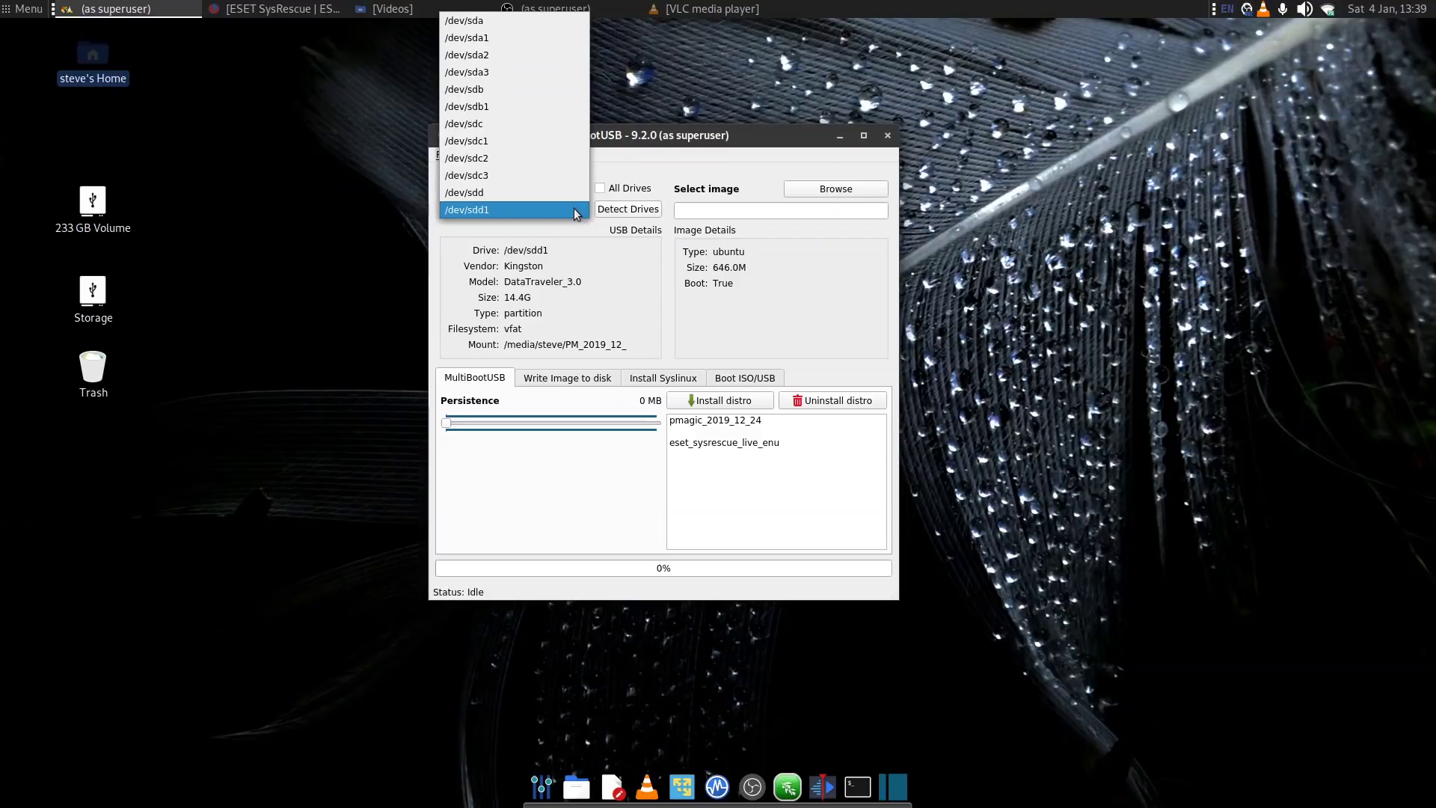
left_click(503, 210)
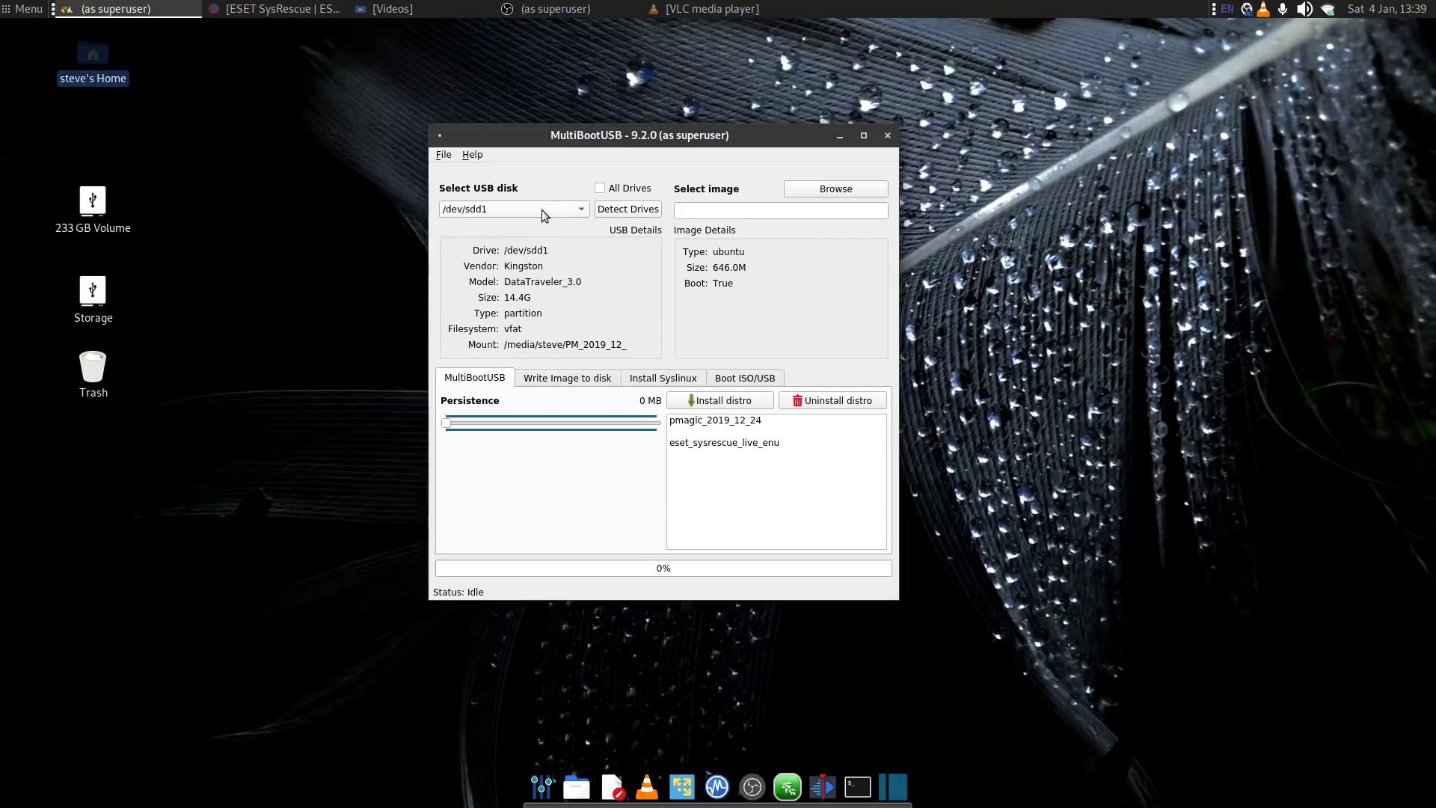
Load rescatux-0.72-beta6.iso from the Desktop folder as the source image
left_click(827, 188)
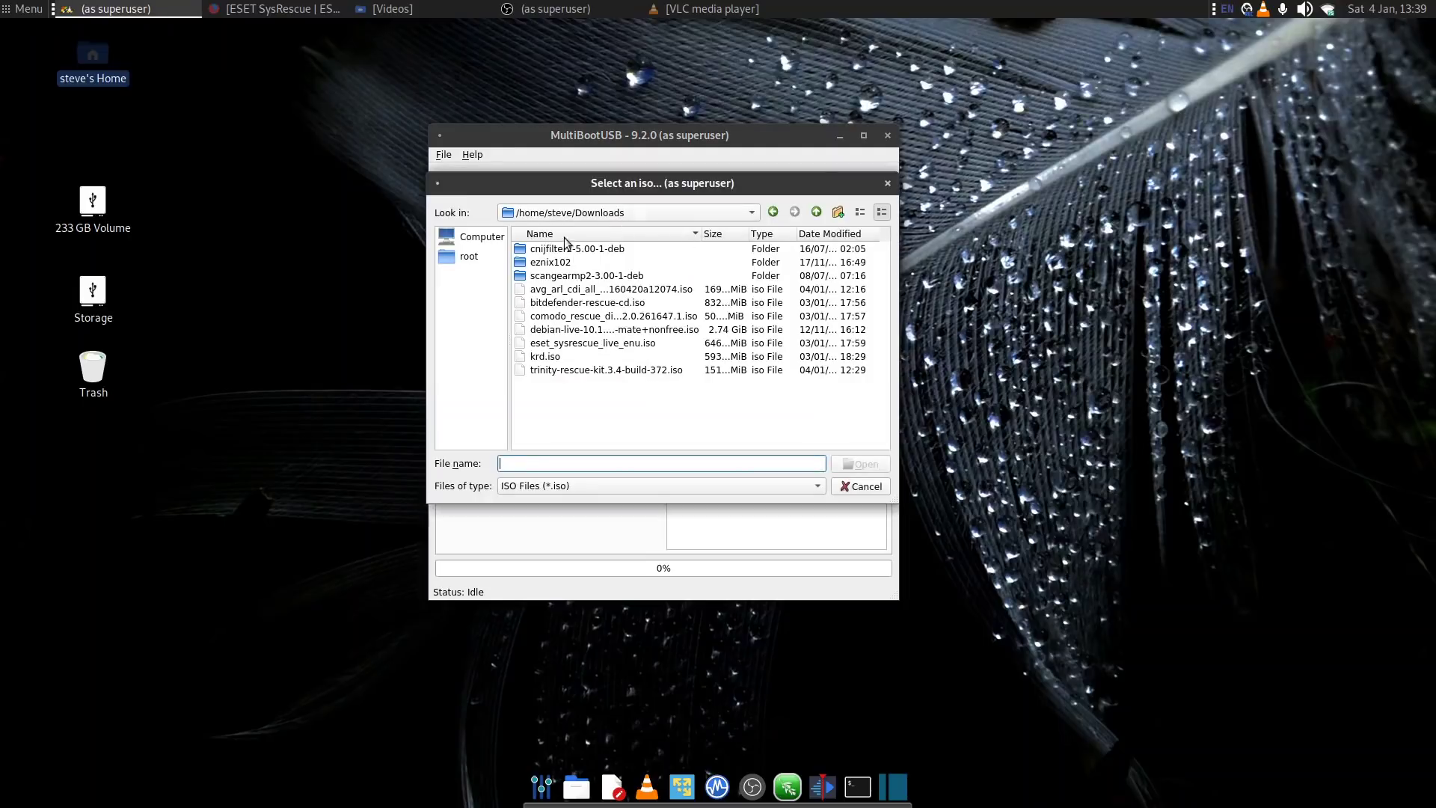
left_click(754, 215)
left_click(622, 331)
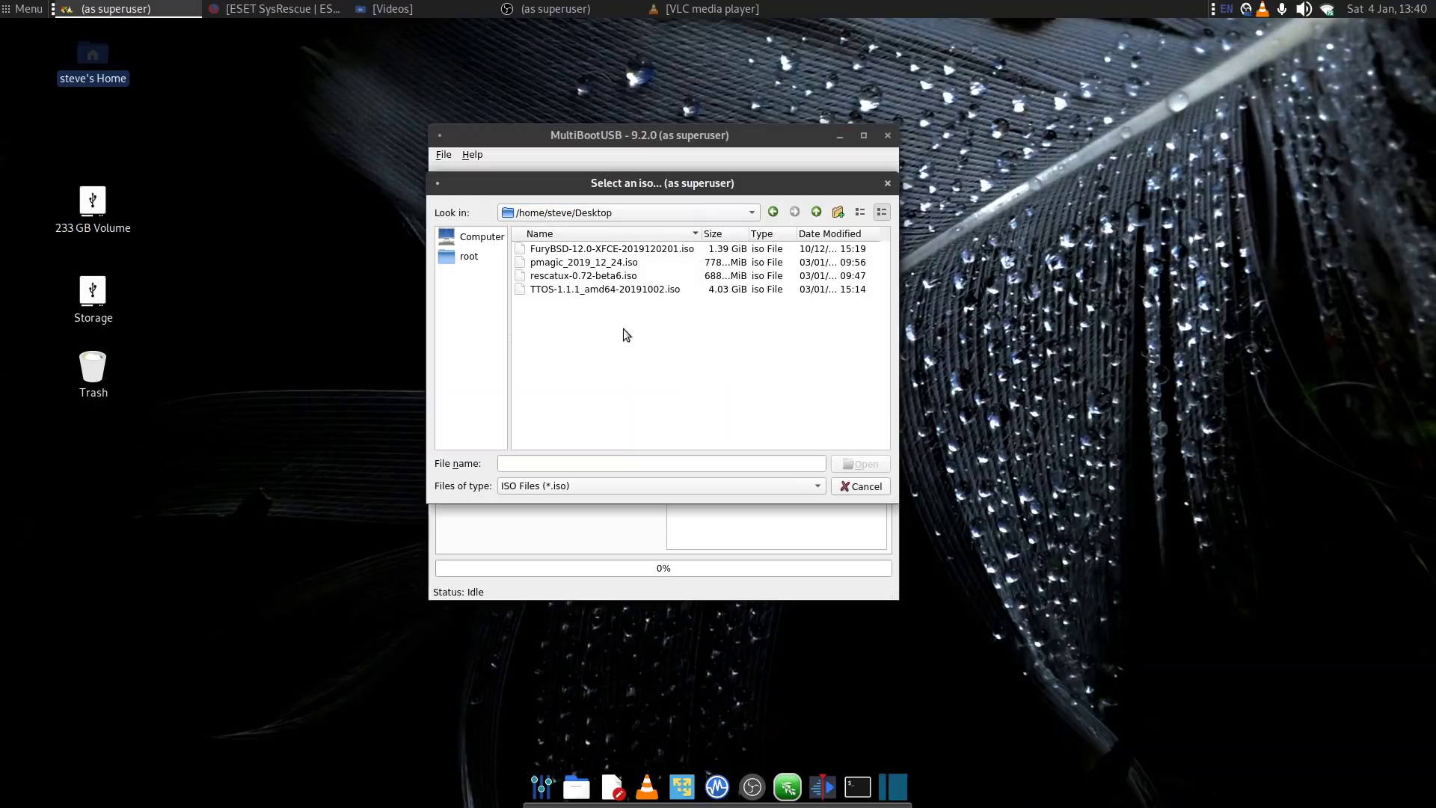
left_click(549, 278)
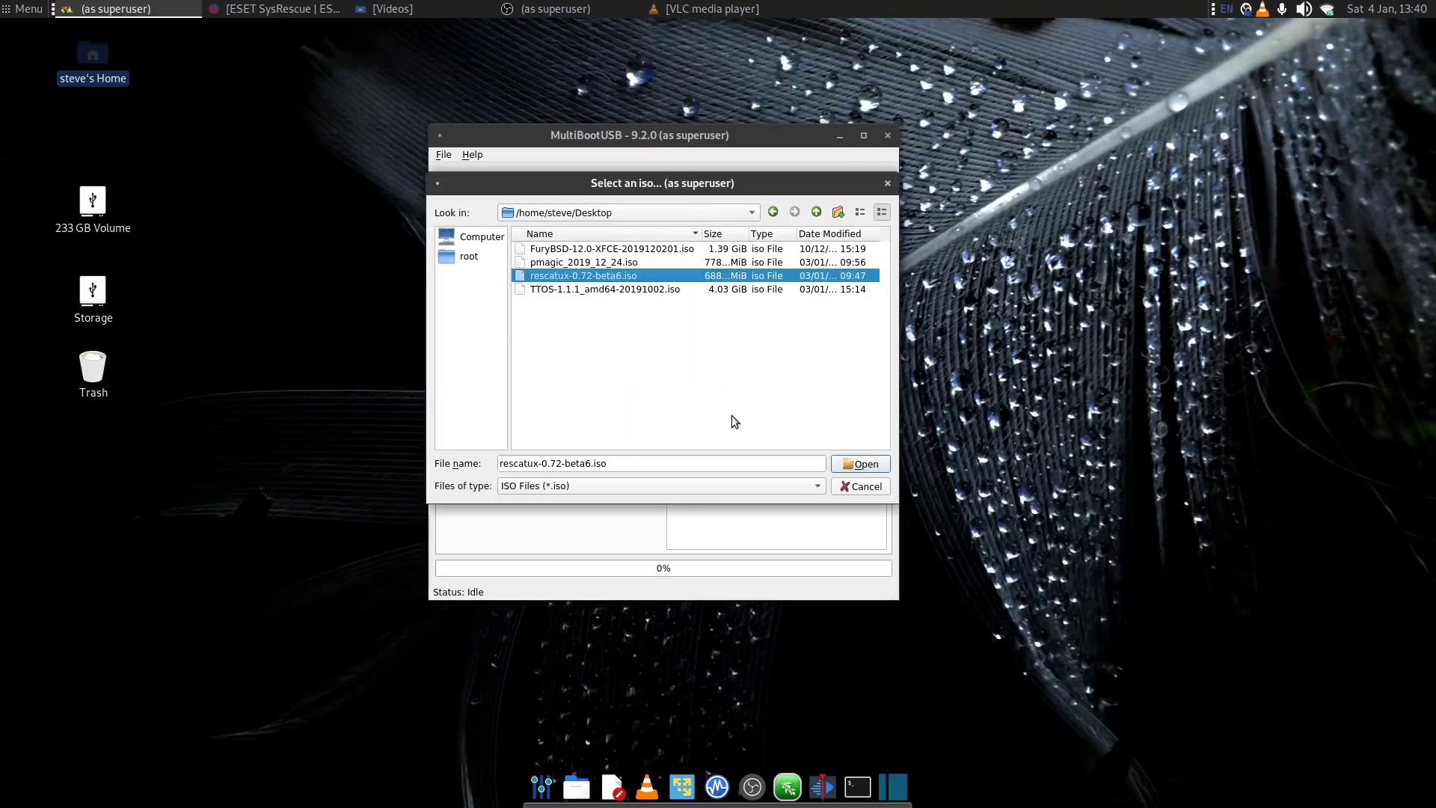
left_click(860, 465)
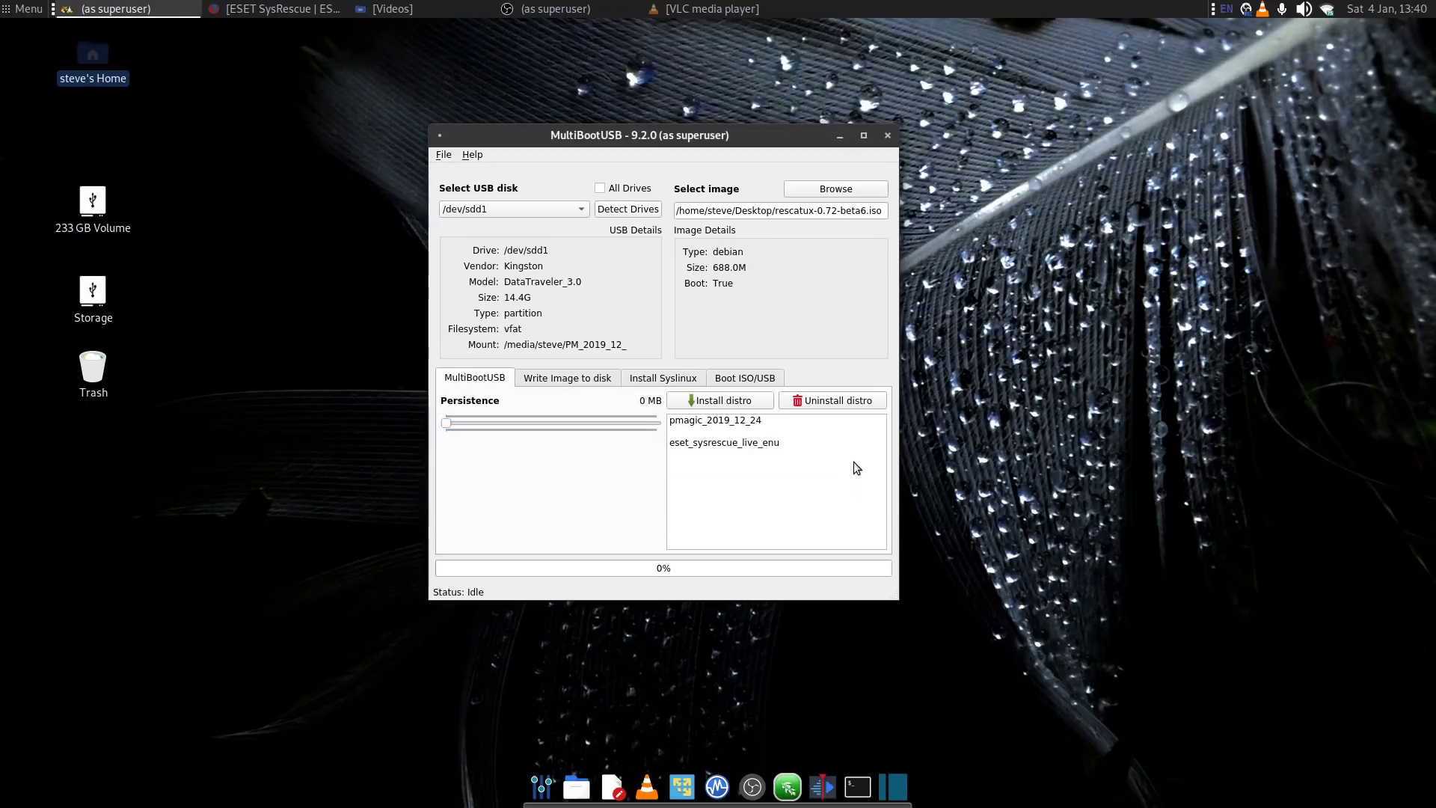
Install the rescatux-0.72-beta6 distro onto the USB disk, accepting the reviewed selection and closing the completion notice
left_click(716, 404)
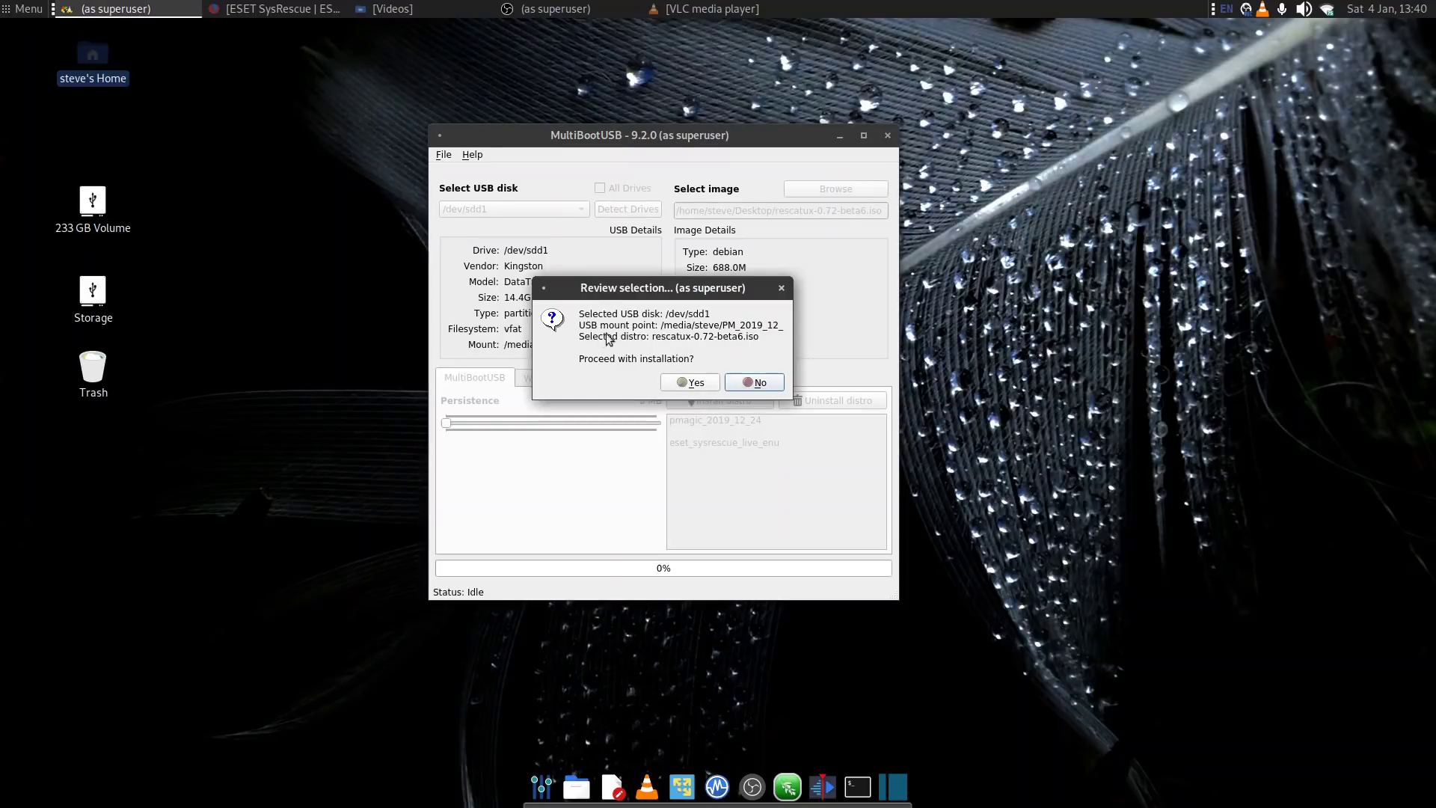
left_click(692, 382)
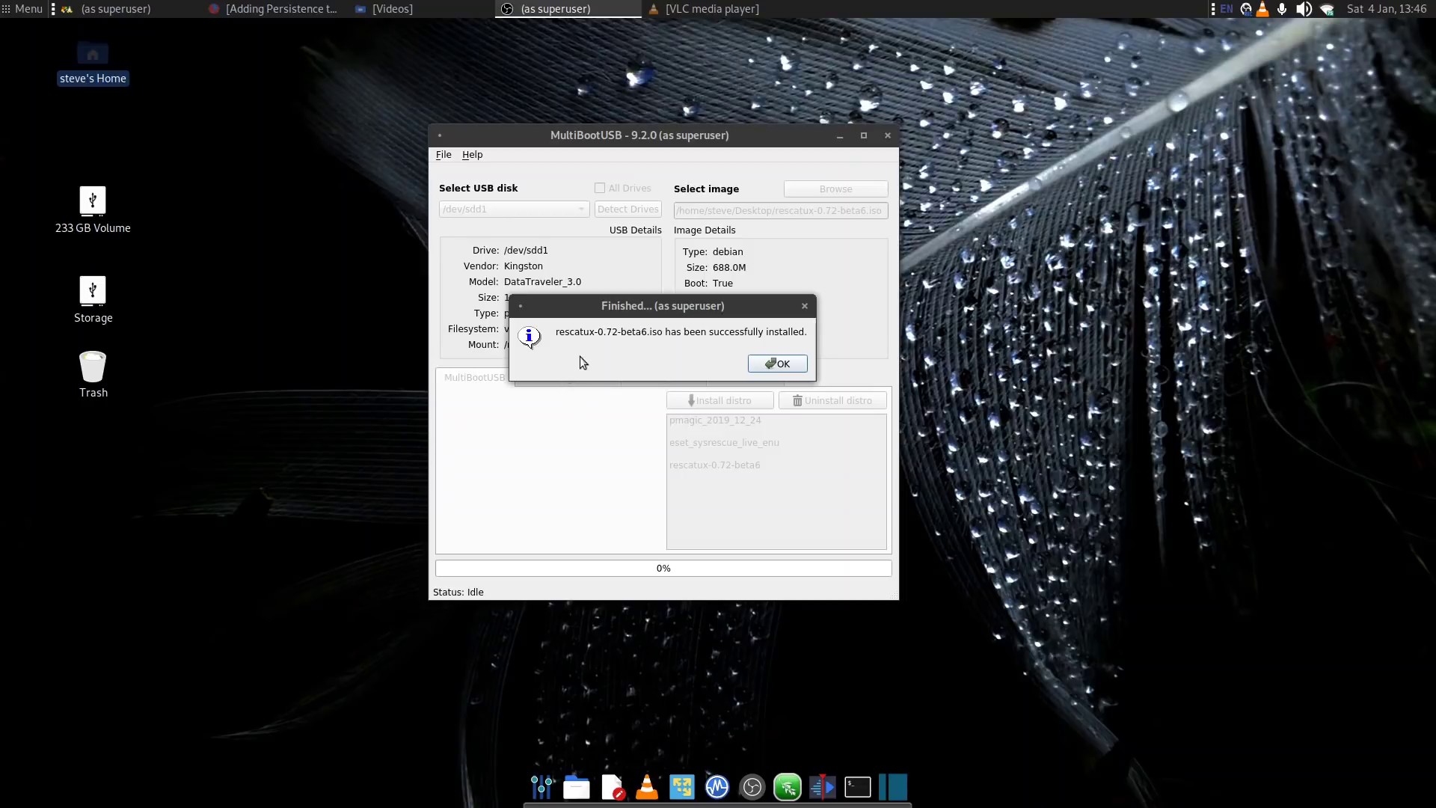
left_click(774, 362)
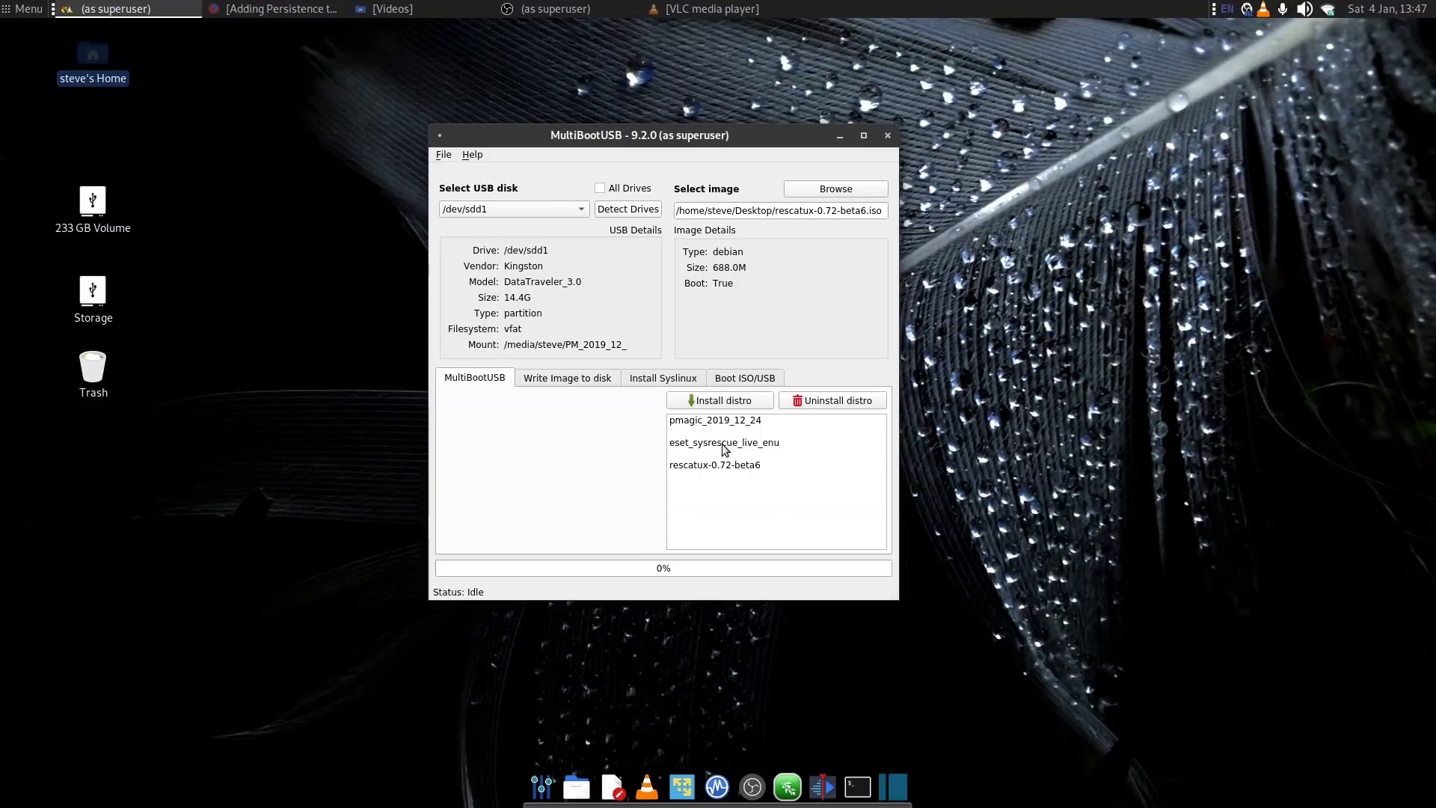
Review the pmagic, eset_sysrescue and rescatux entries in the list of distros installed on the USB disk
left_click(698, 443)
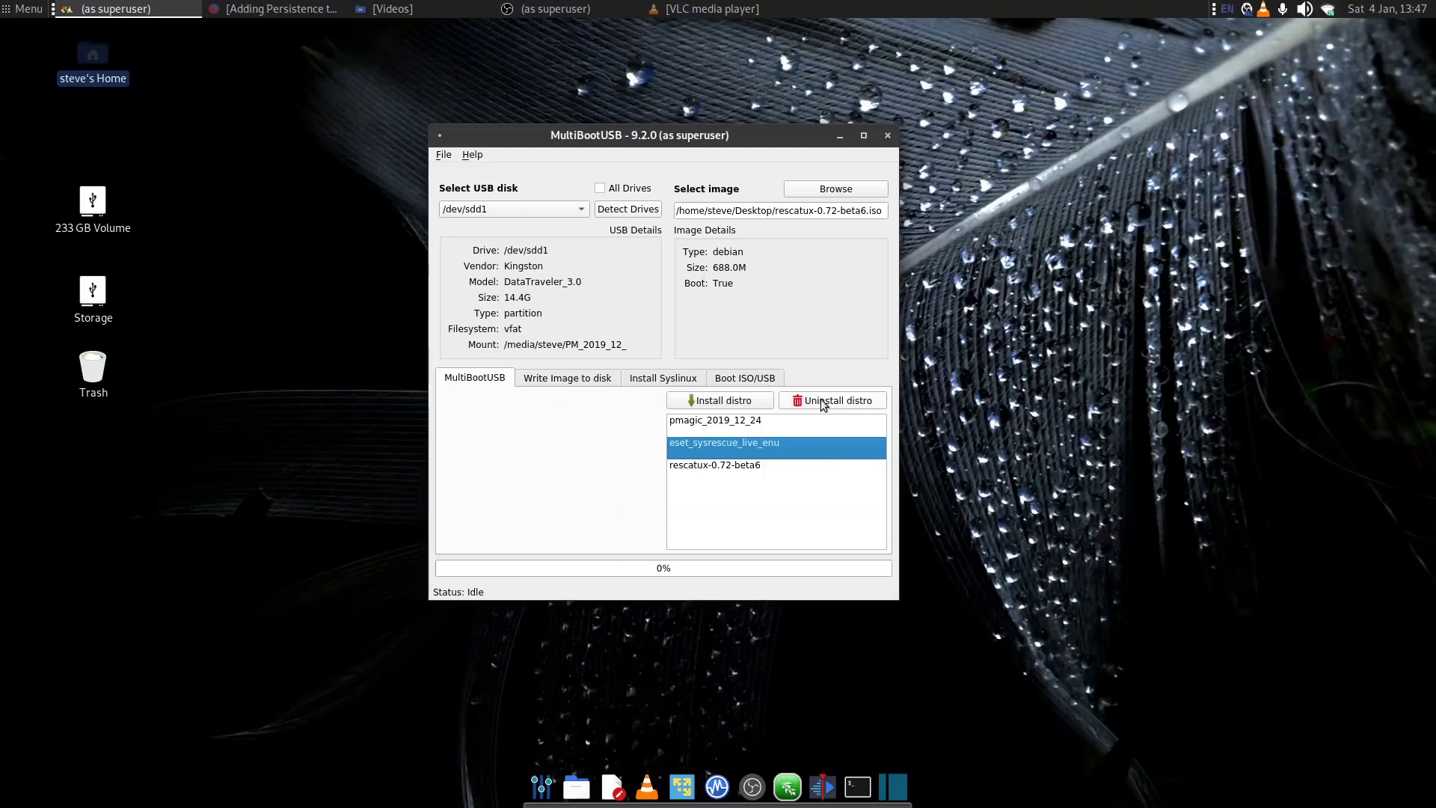
left_click(734, 465)
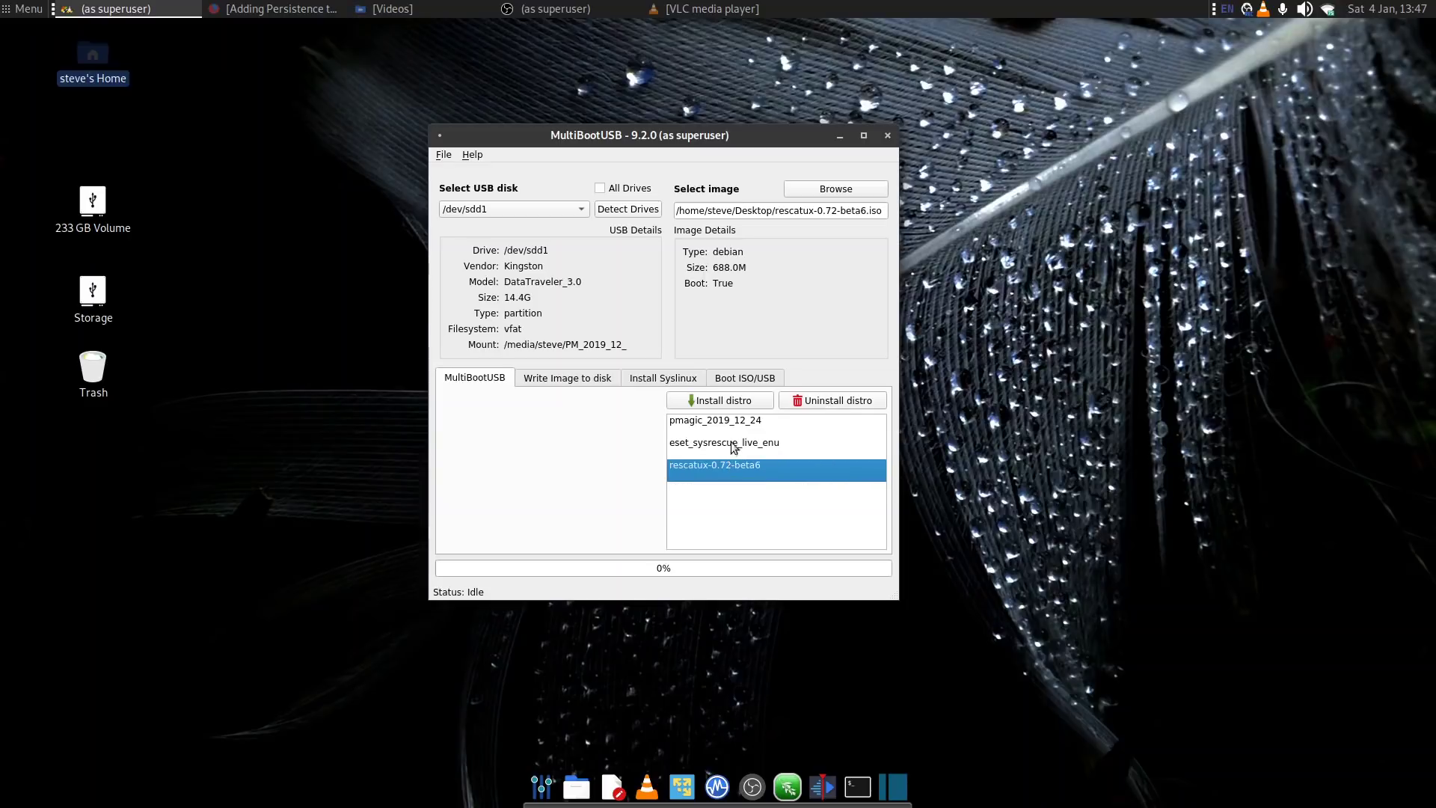
left_click(722, 425)
left_click(719, 444)
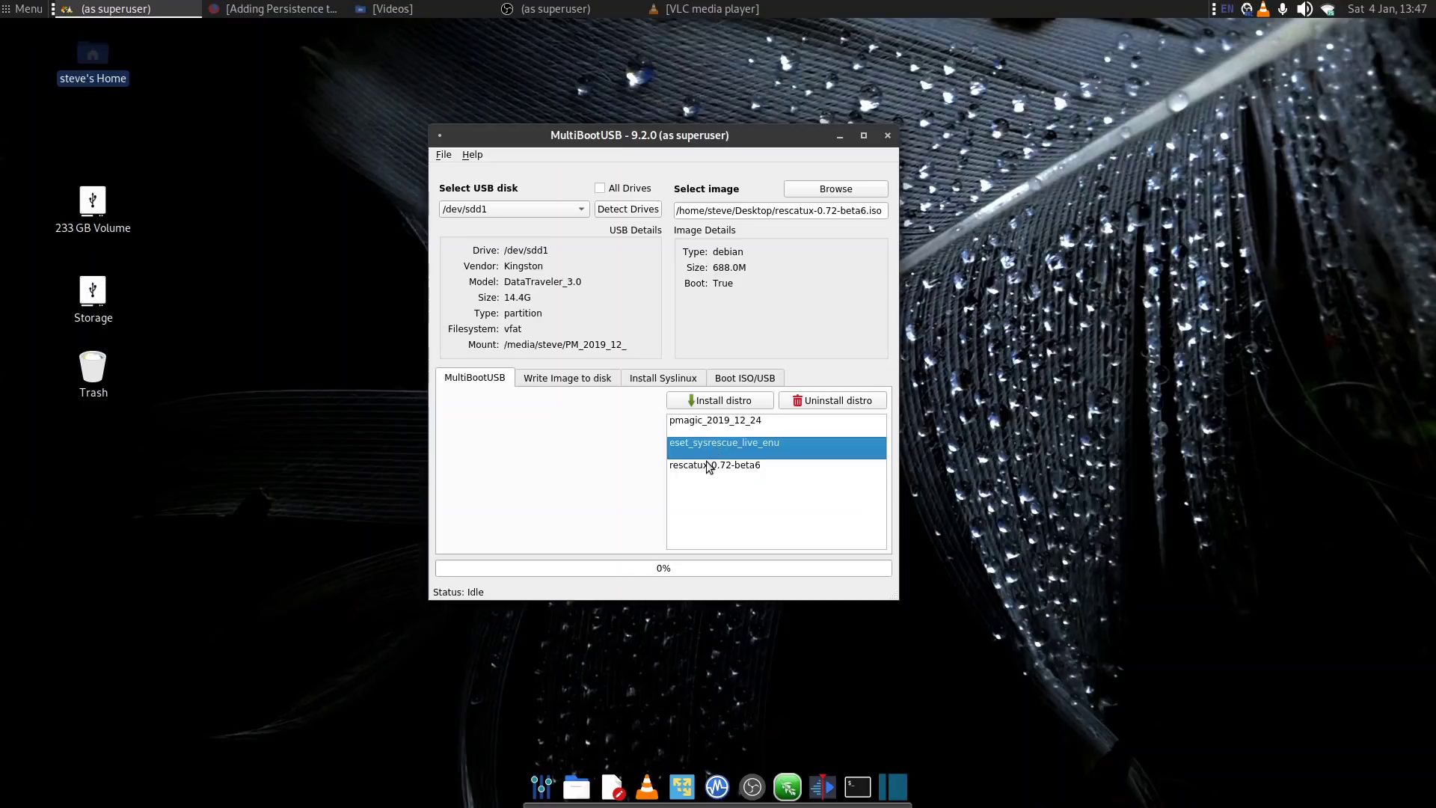
left_click(706, 465)
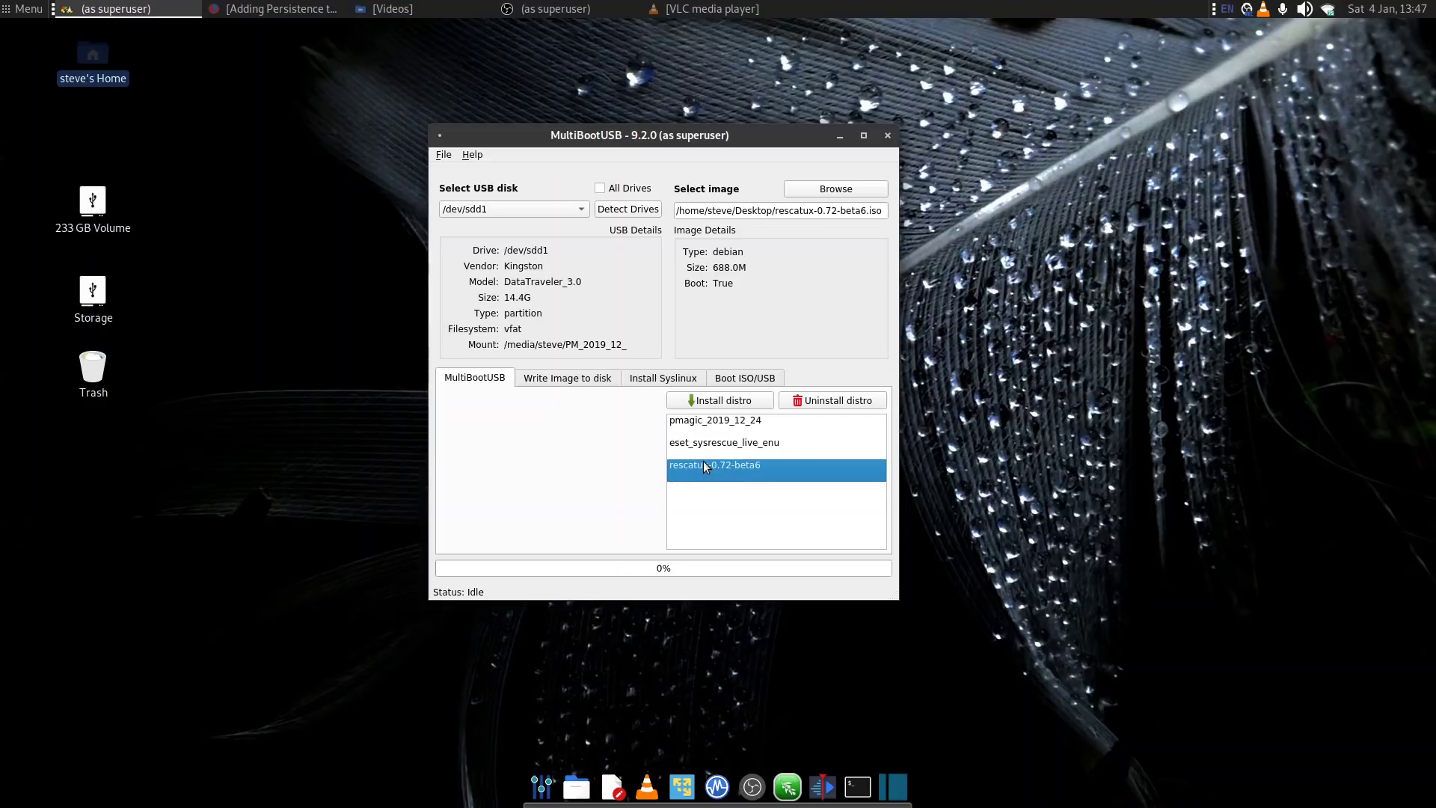
Set the RAM size for the Boot USB test to 2048 MB
left_click(740, 380)
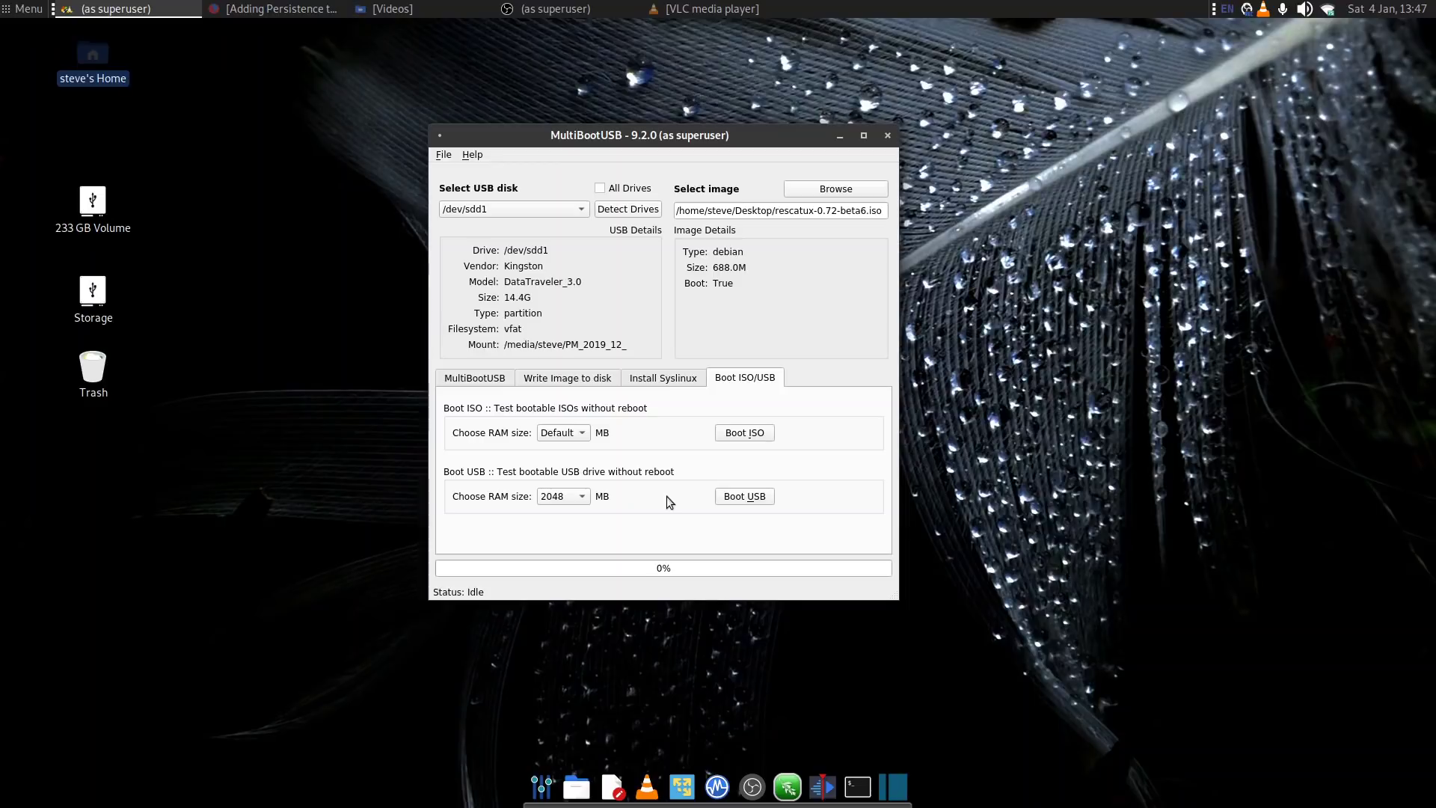
left_click(582, 498)
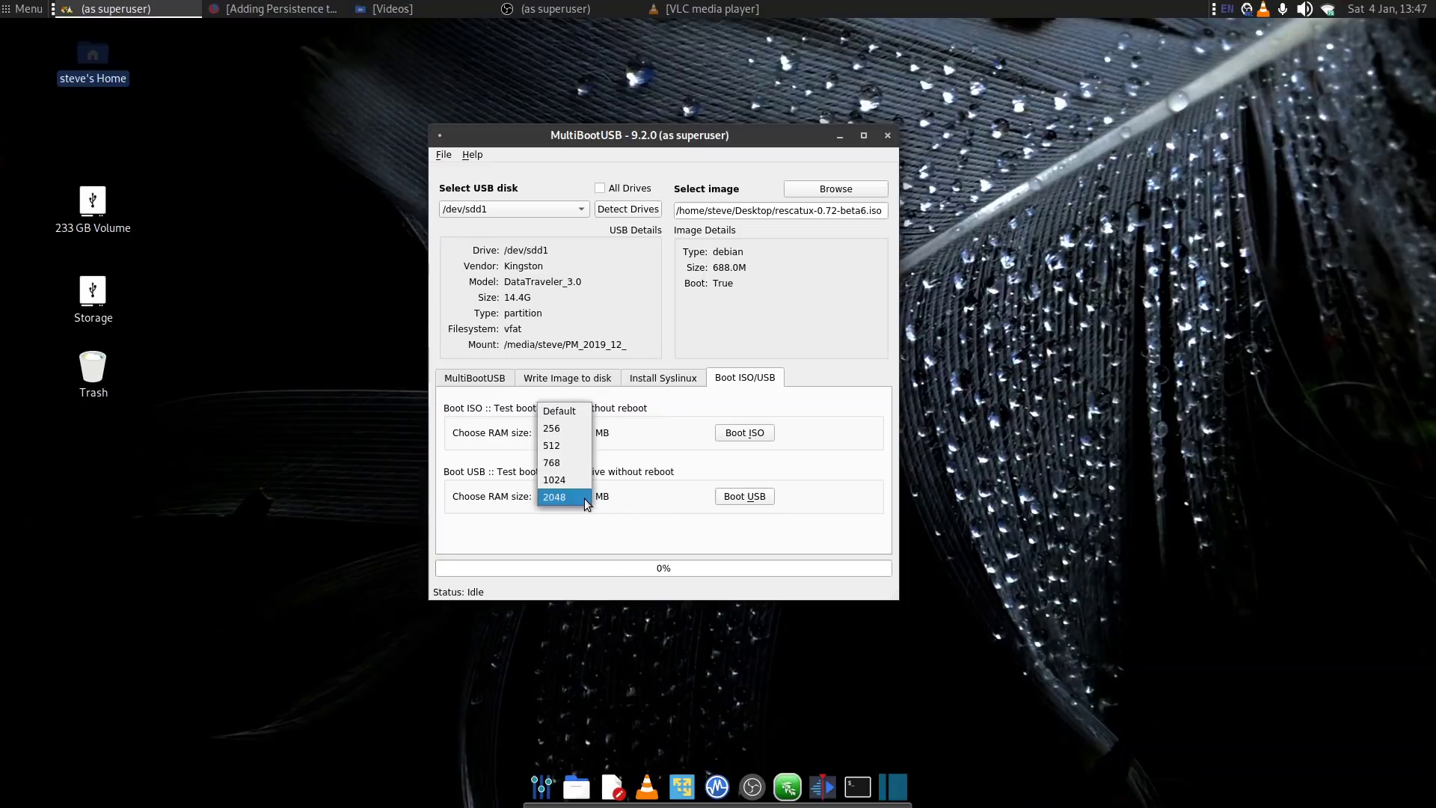
left_click(572, 500)
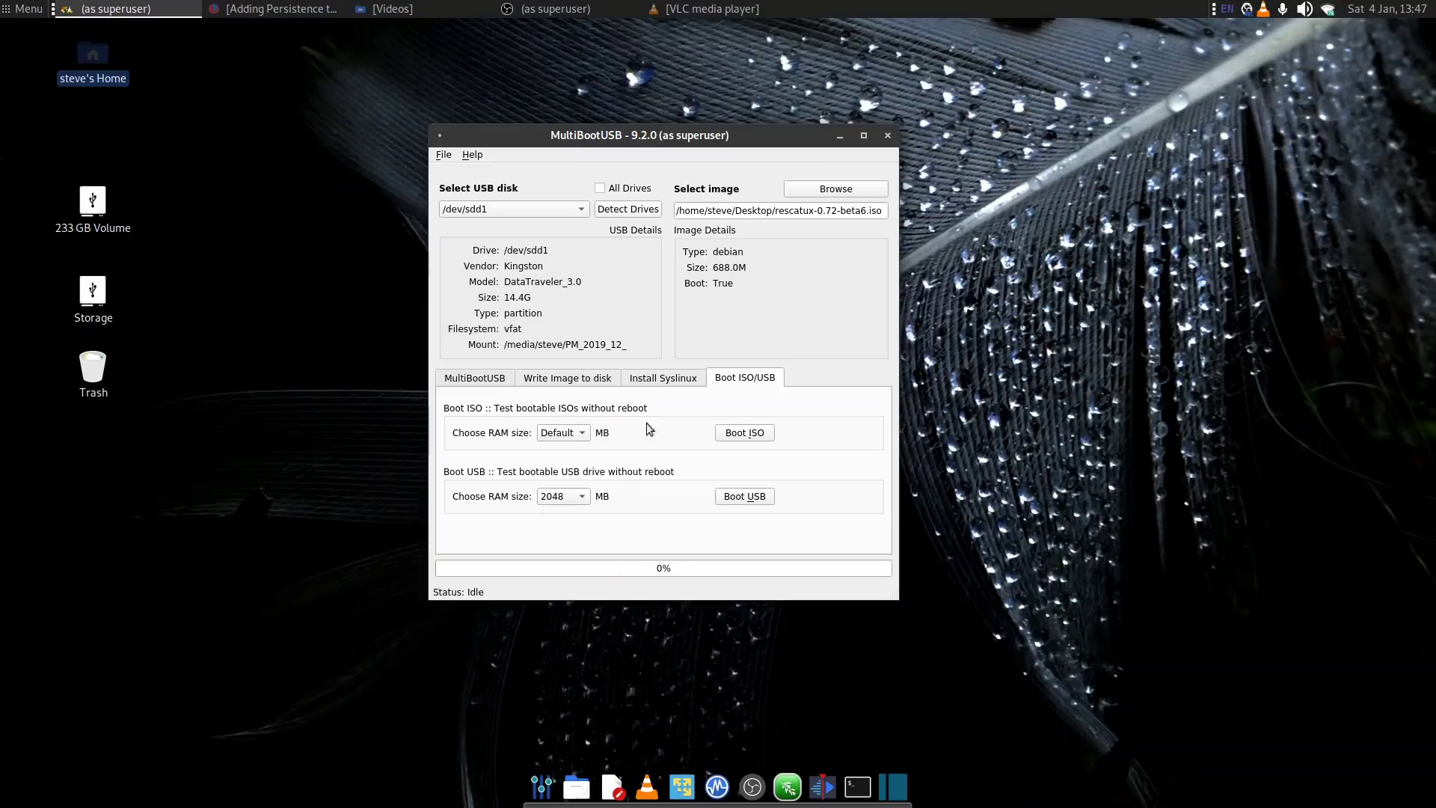
Select the whole disk /dev/sdd and boot it in a QEMU test session, repositioning the emulator window
left_click(481, 213)
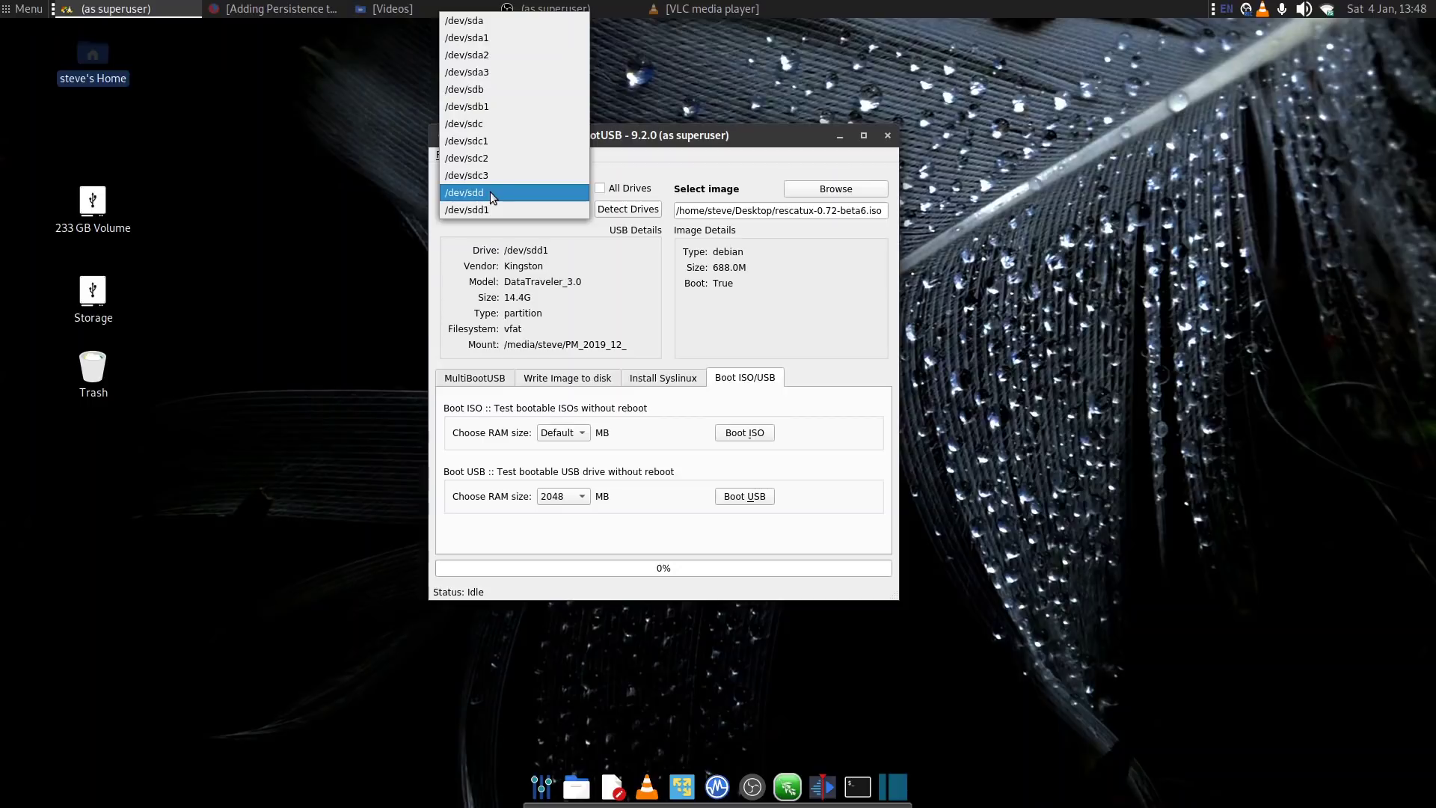
left_click(491, 191)
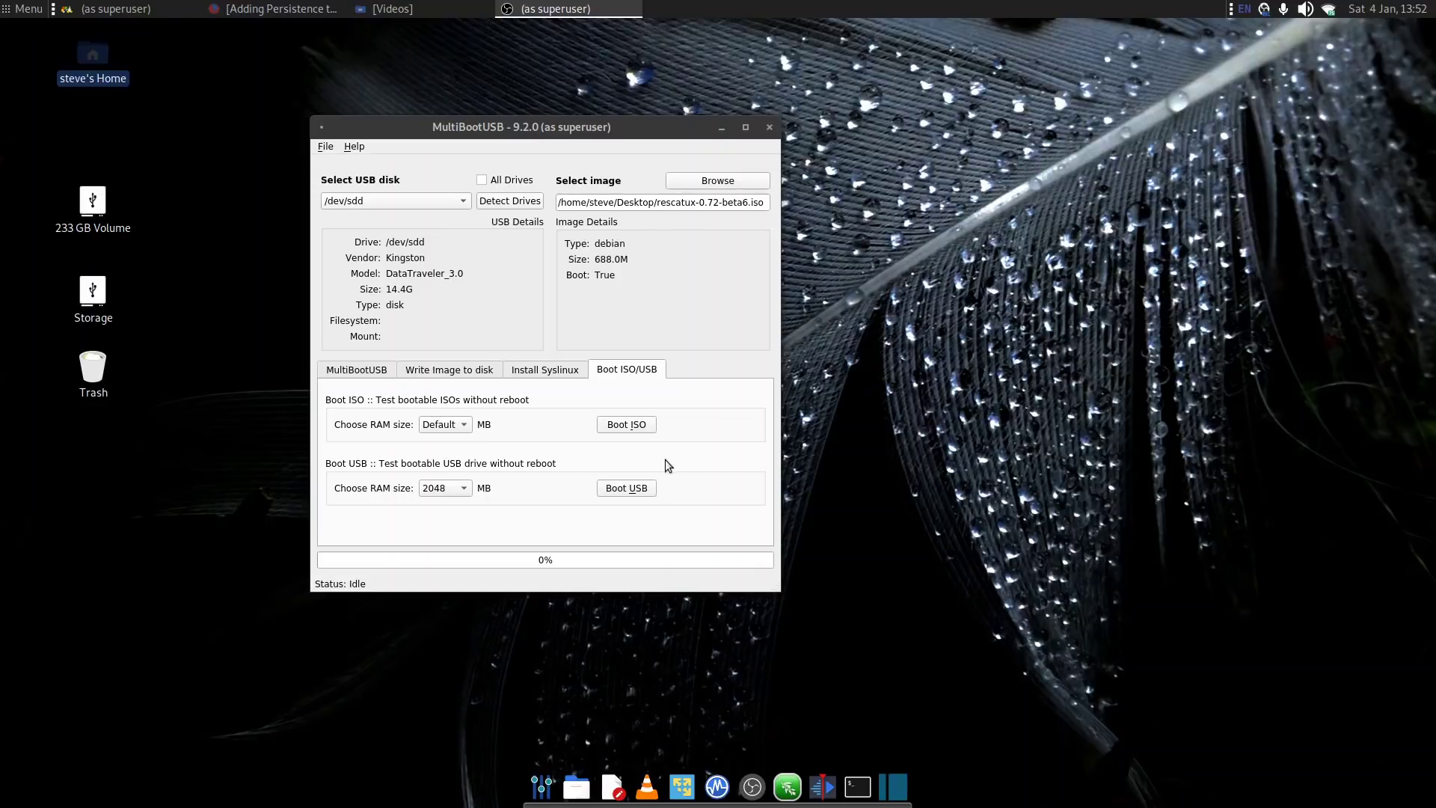
left_click(625, 488)
left_click_drag(961, 135, 522, 126)
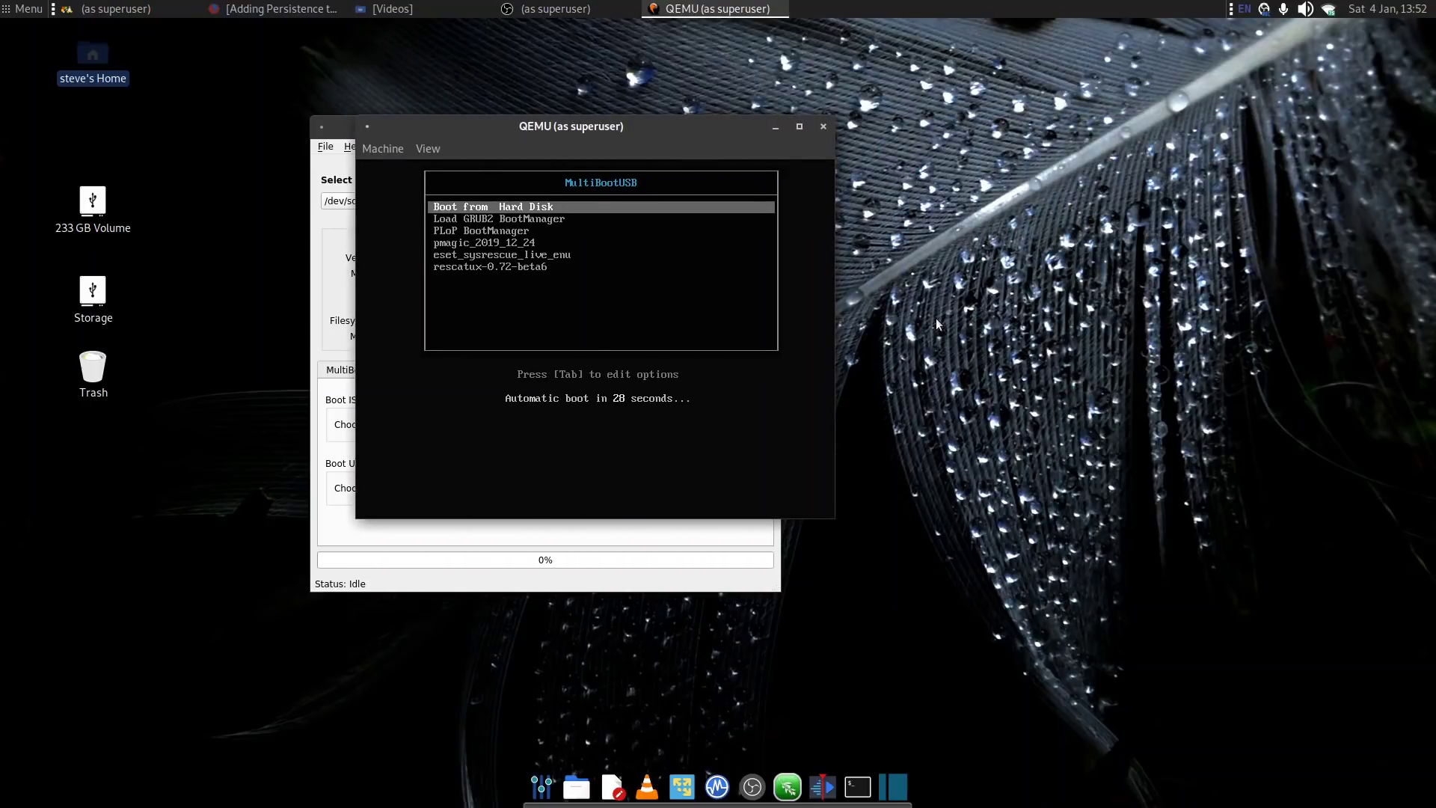
Look through the MultiBootUSB boot menu entries, from Boot from Hard Disk to rescatux-0.72-beta6
key("Down")
key("Down")
key("Down")
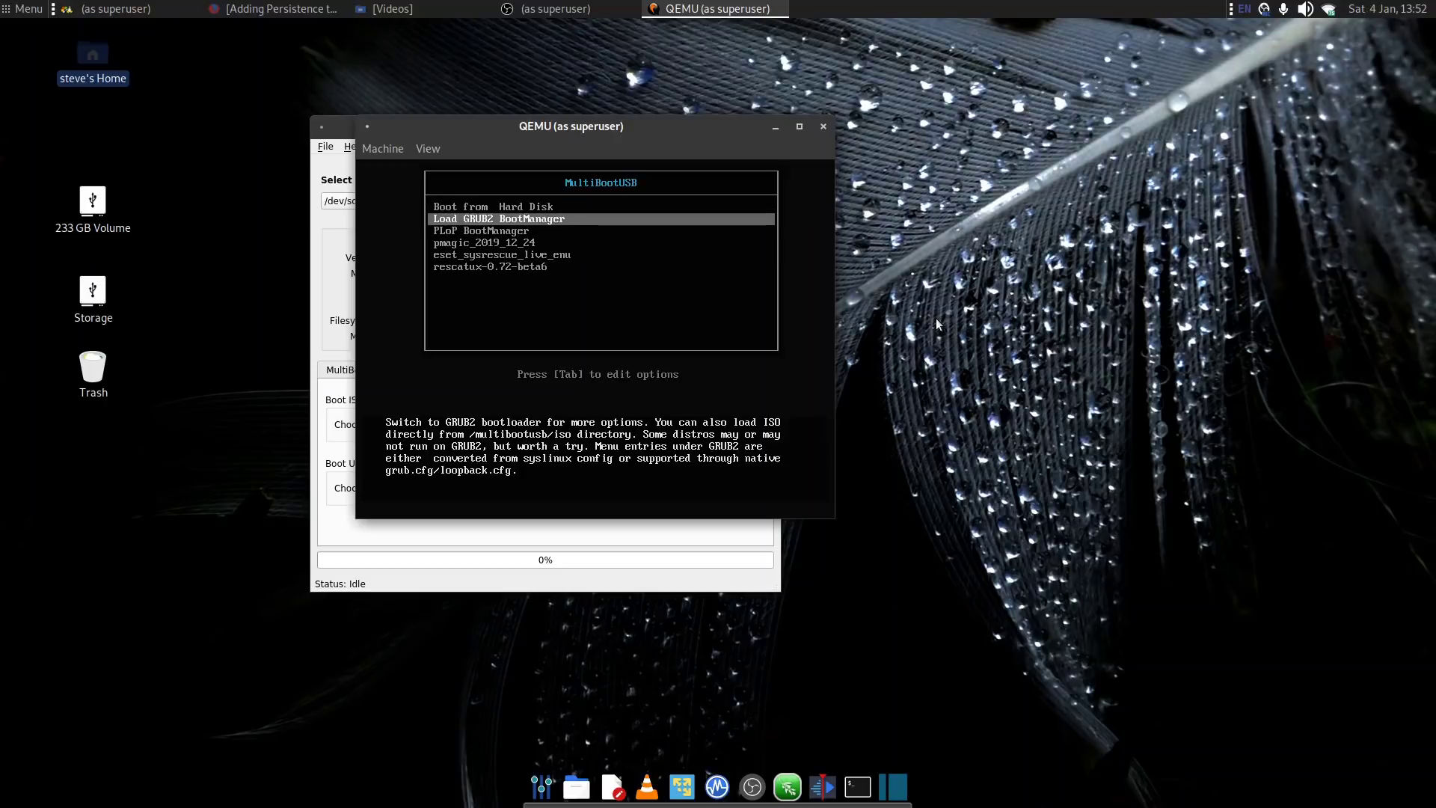
key("Down")
key("Down")
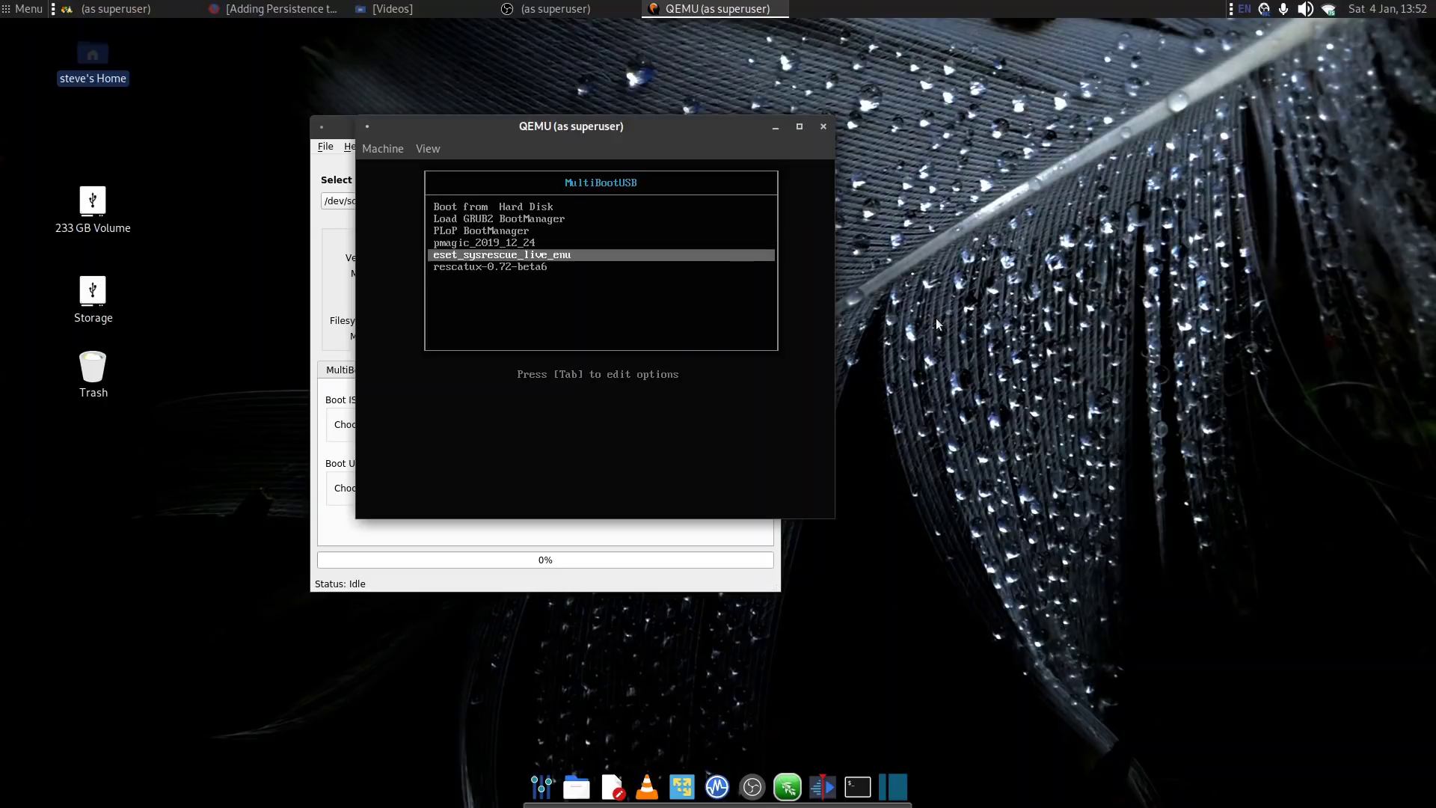
key("Up")
key("Up")
key("Up")
key("Up")
key("Up")
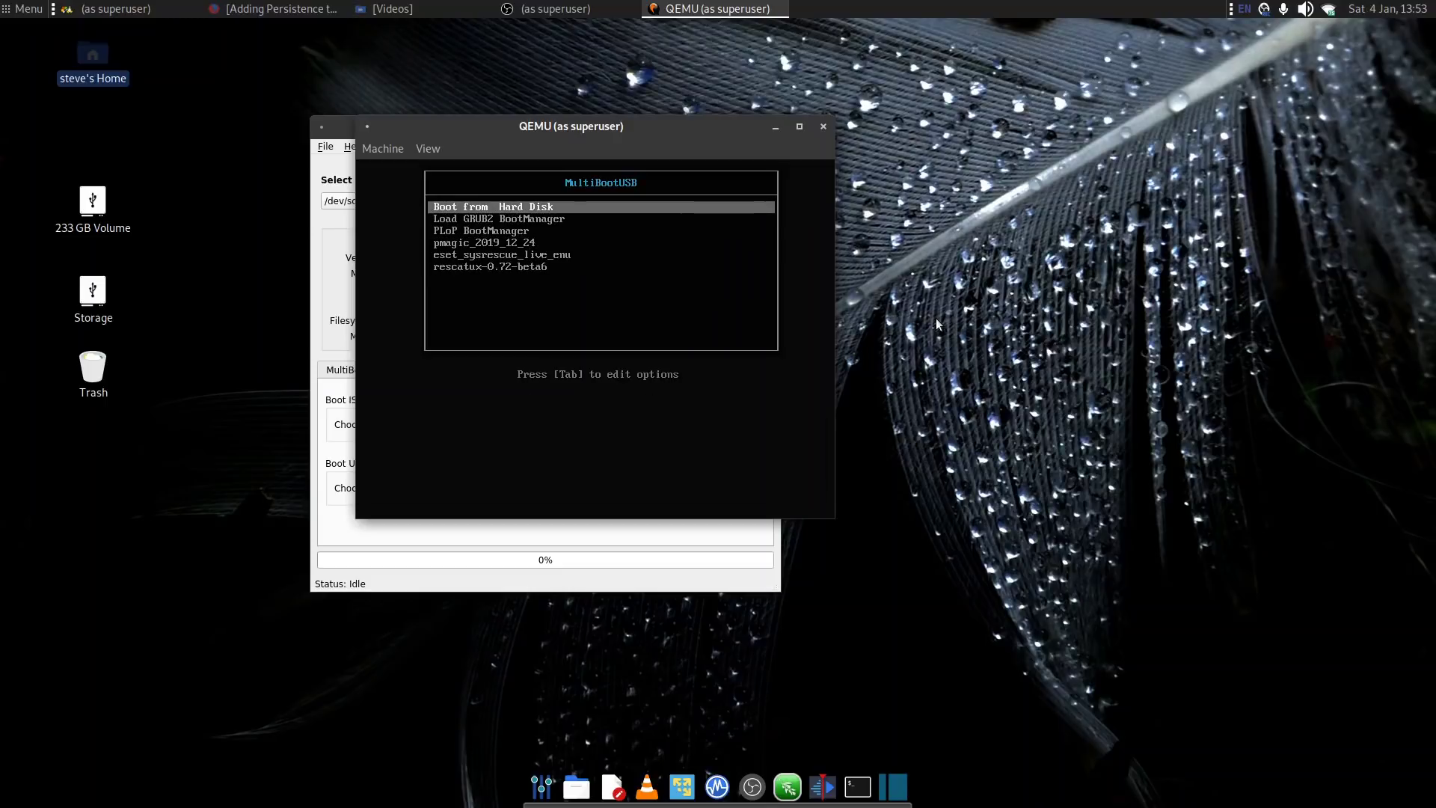
key("Down")
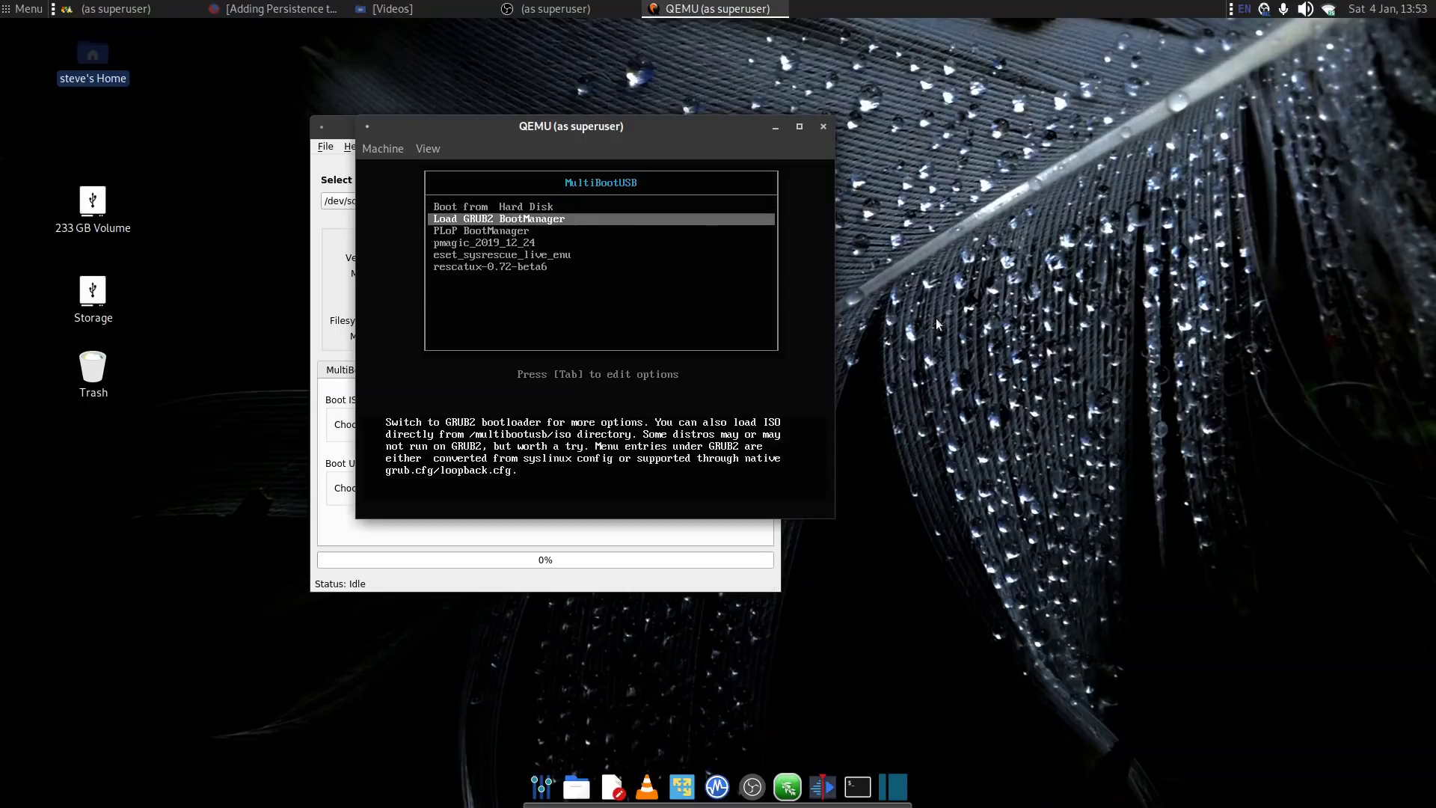
key("Down")
key("Down")
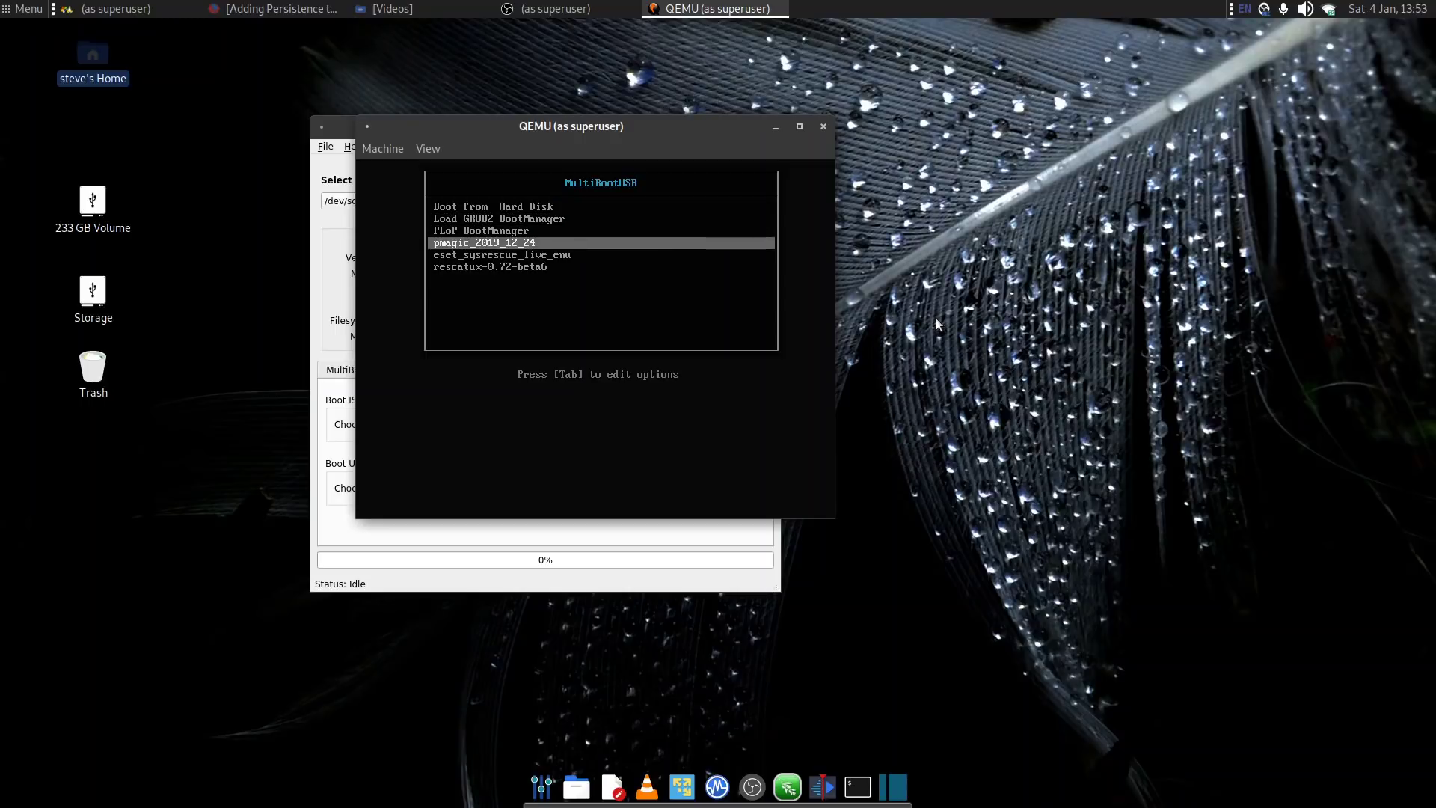
key("Down")
key("Down")
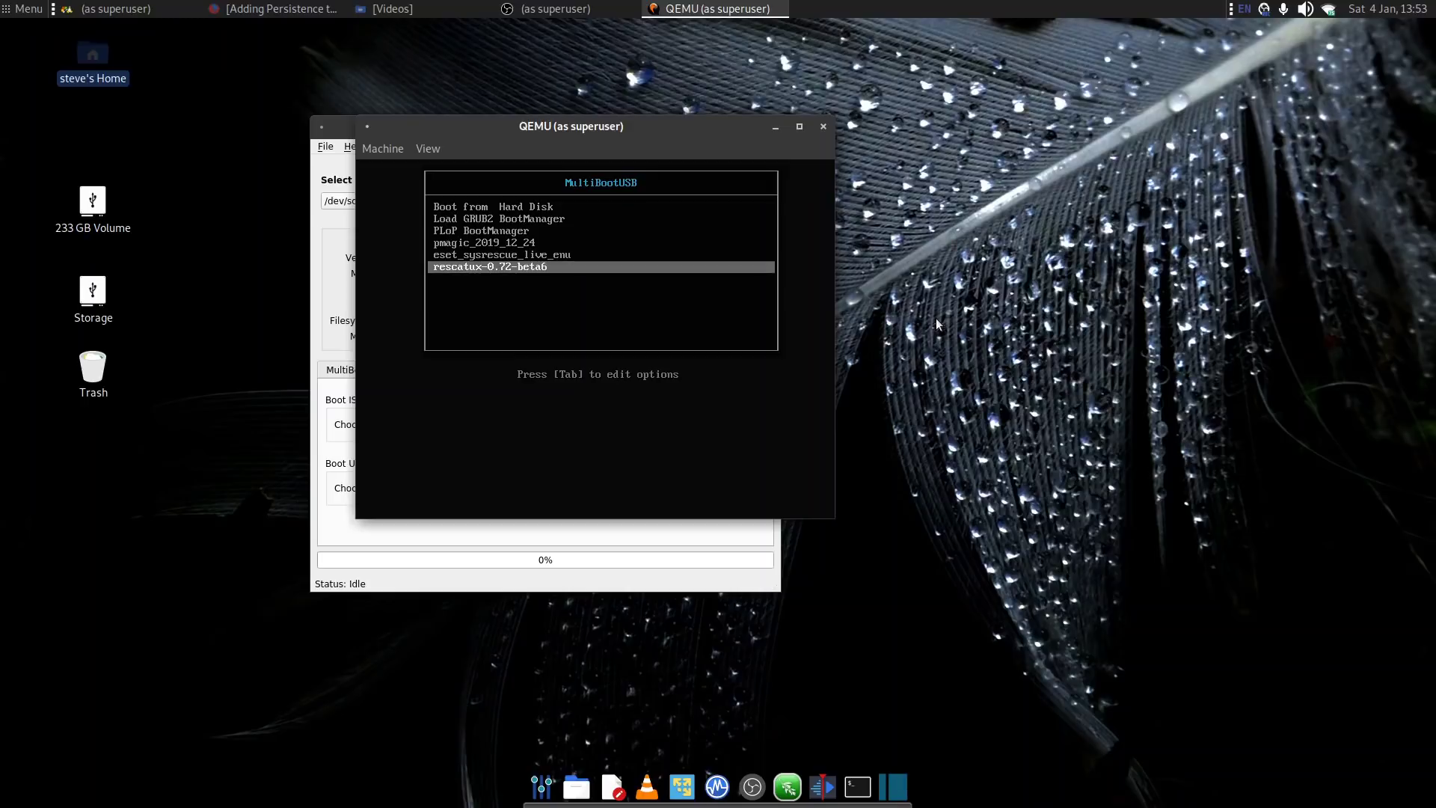
Boot the pmagic_2019_12_24 entry using Default settings 64 (Runs from RAM)
key("Up")
key("Up")
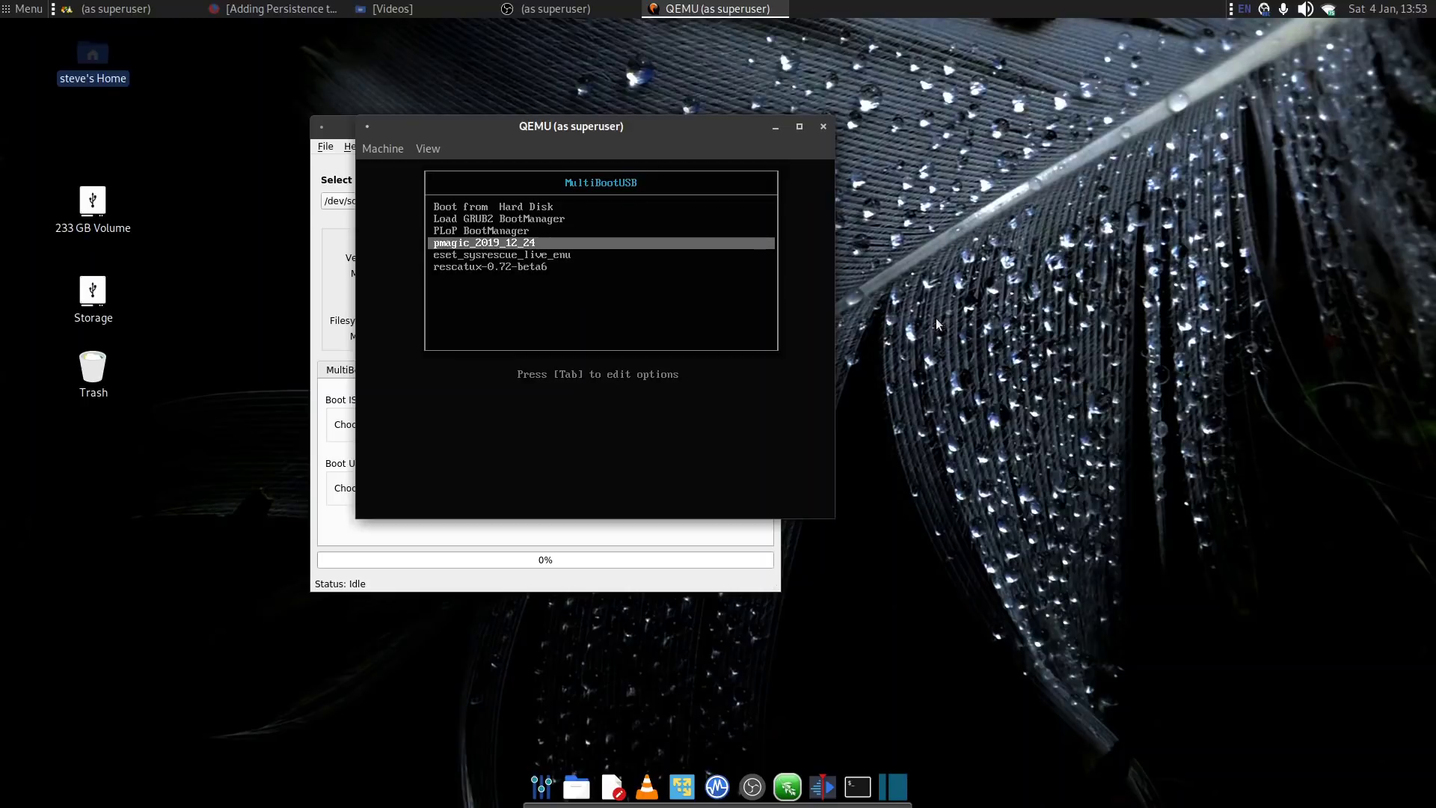
key("Return")
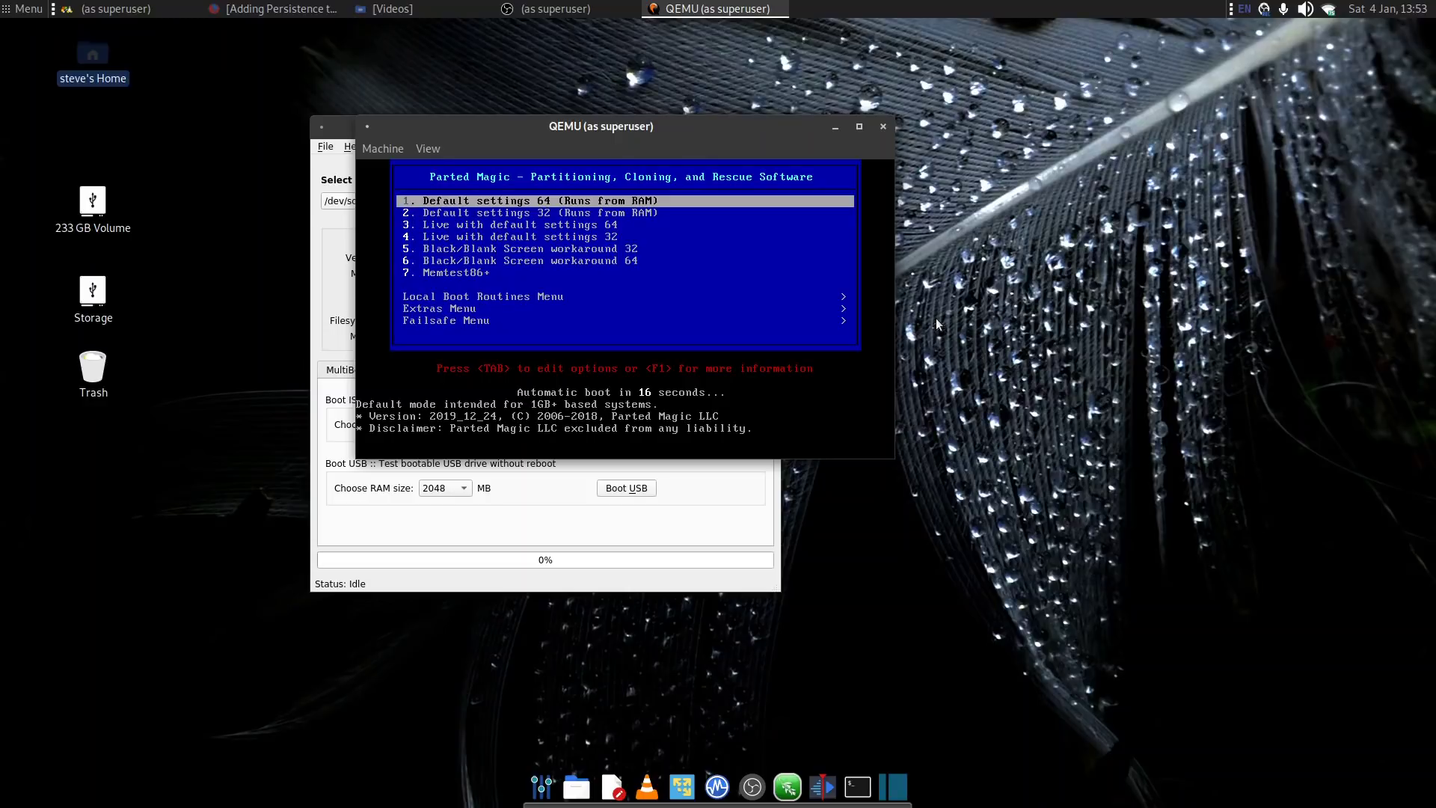
key("Down")
key("Up")
key("Return")
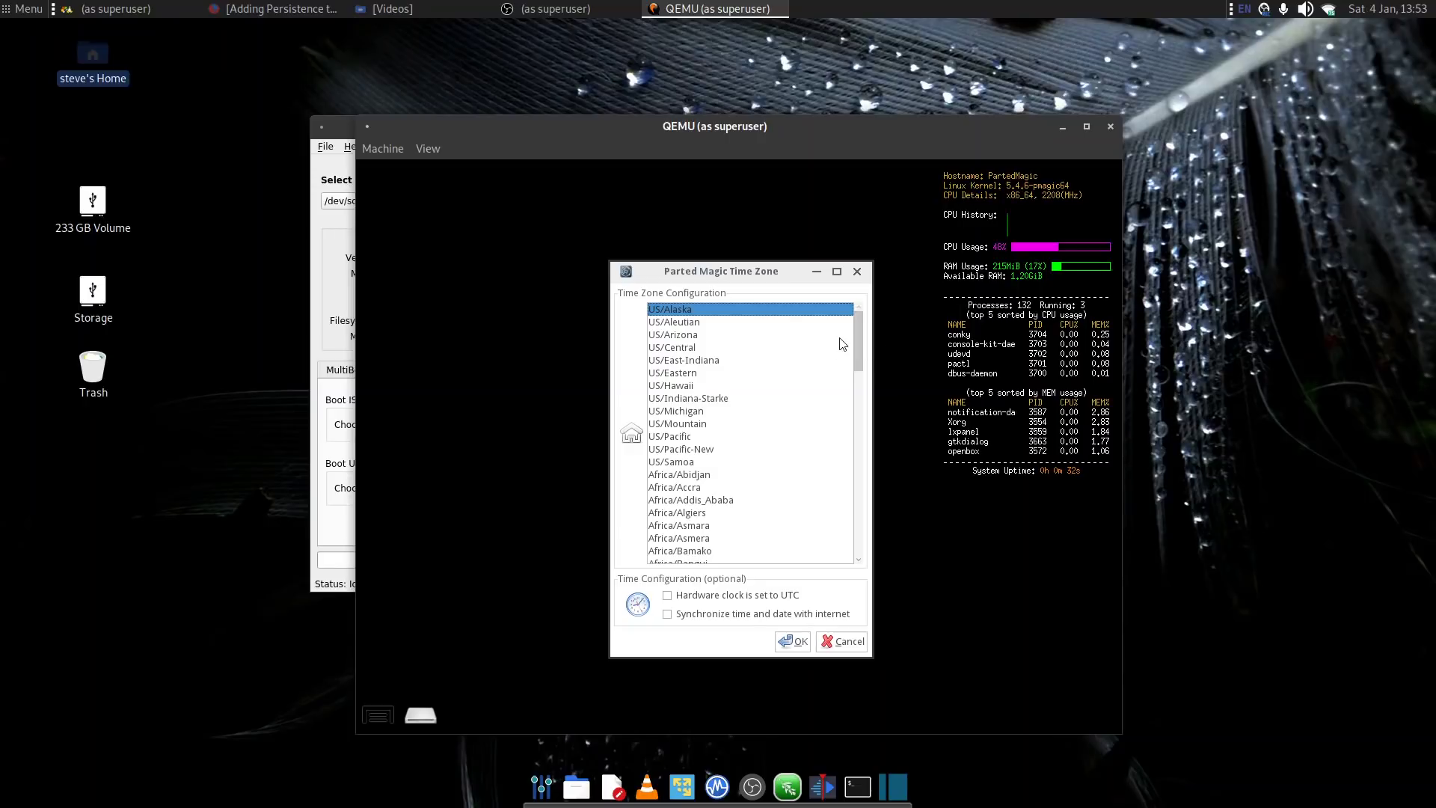
Set the Parted Magic time zone to Europe/London
left_click_drag(862, 344, 849, 479)
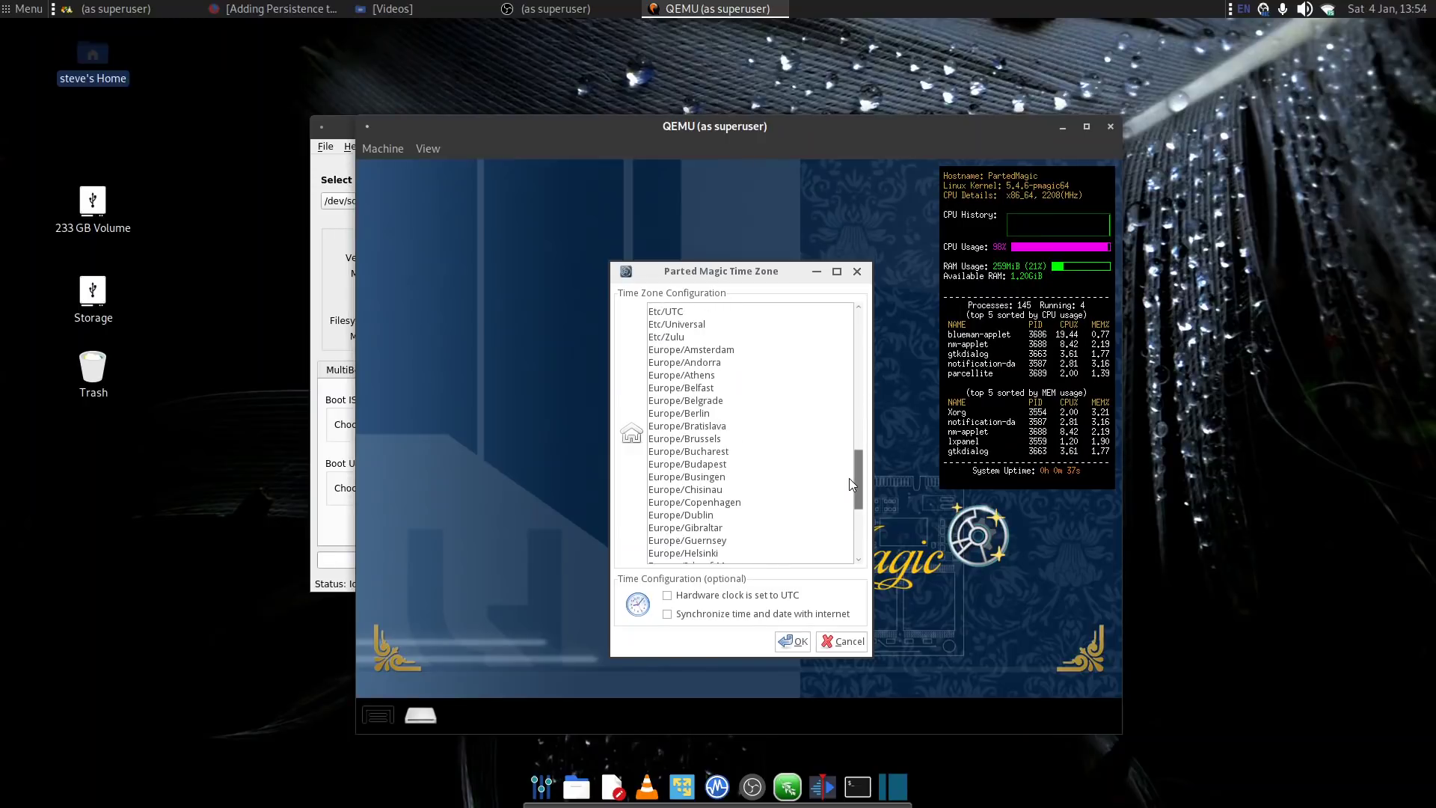
scroll(850, 478, "down", 3)
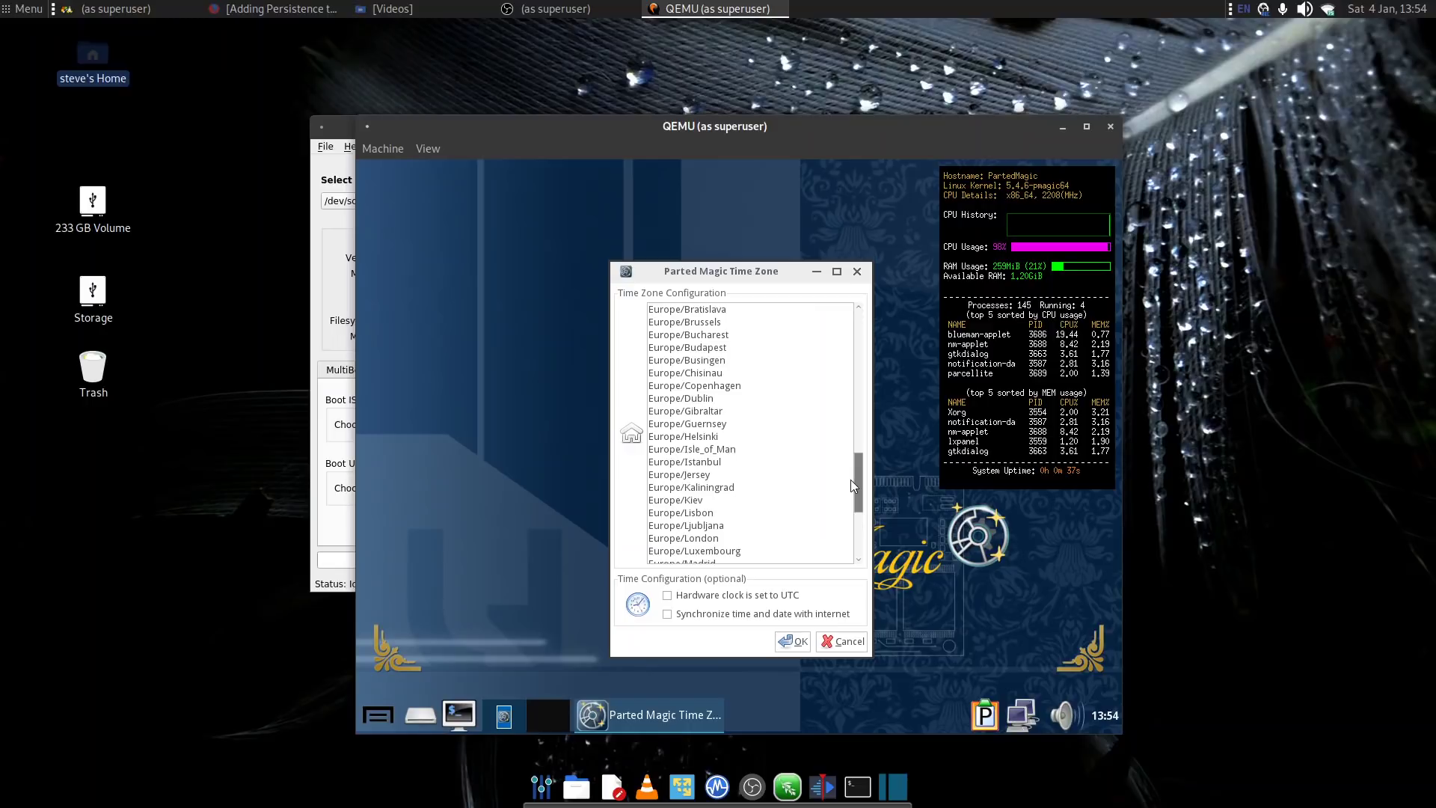
left_click(697, 540)
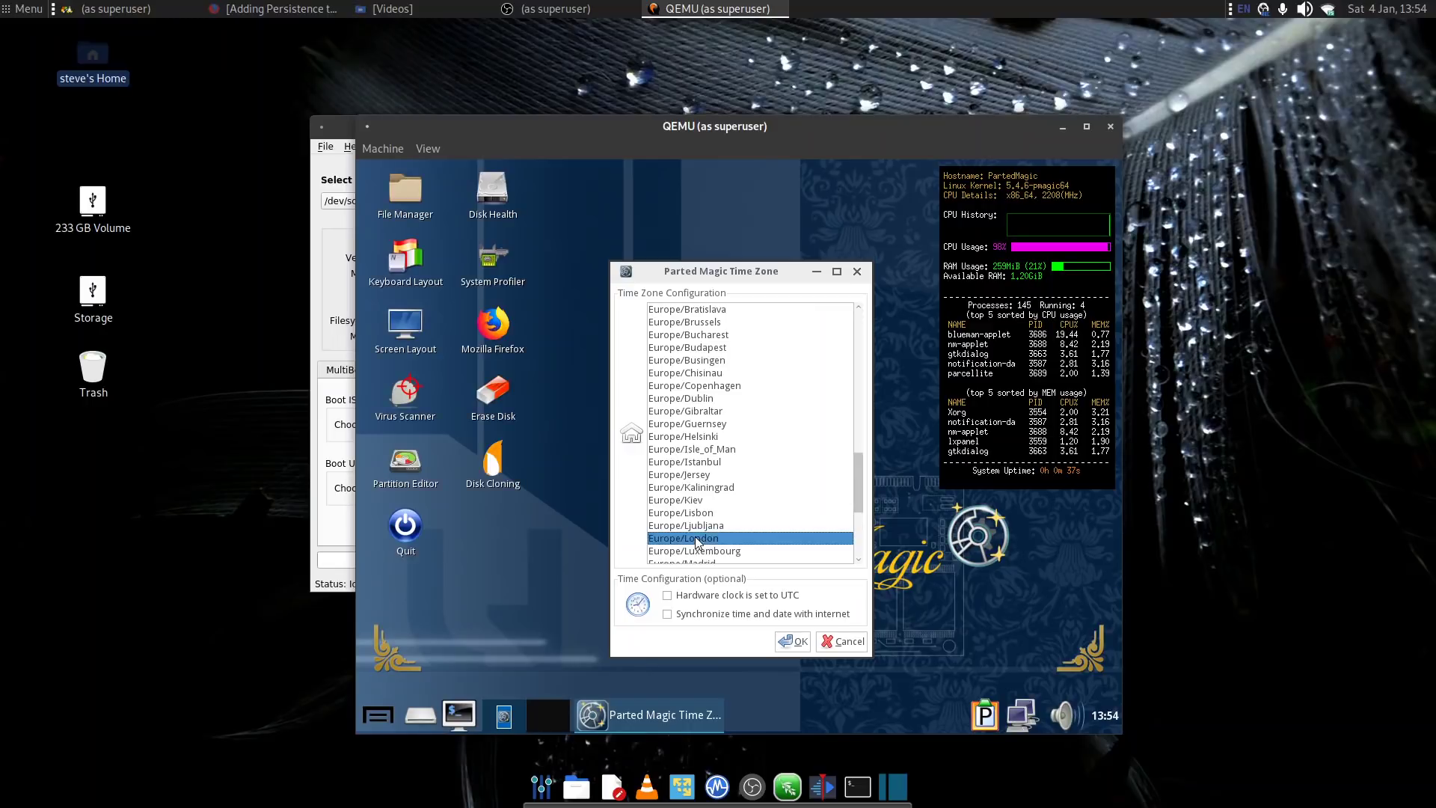
left_click(795, 642)
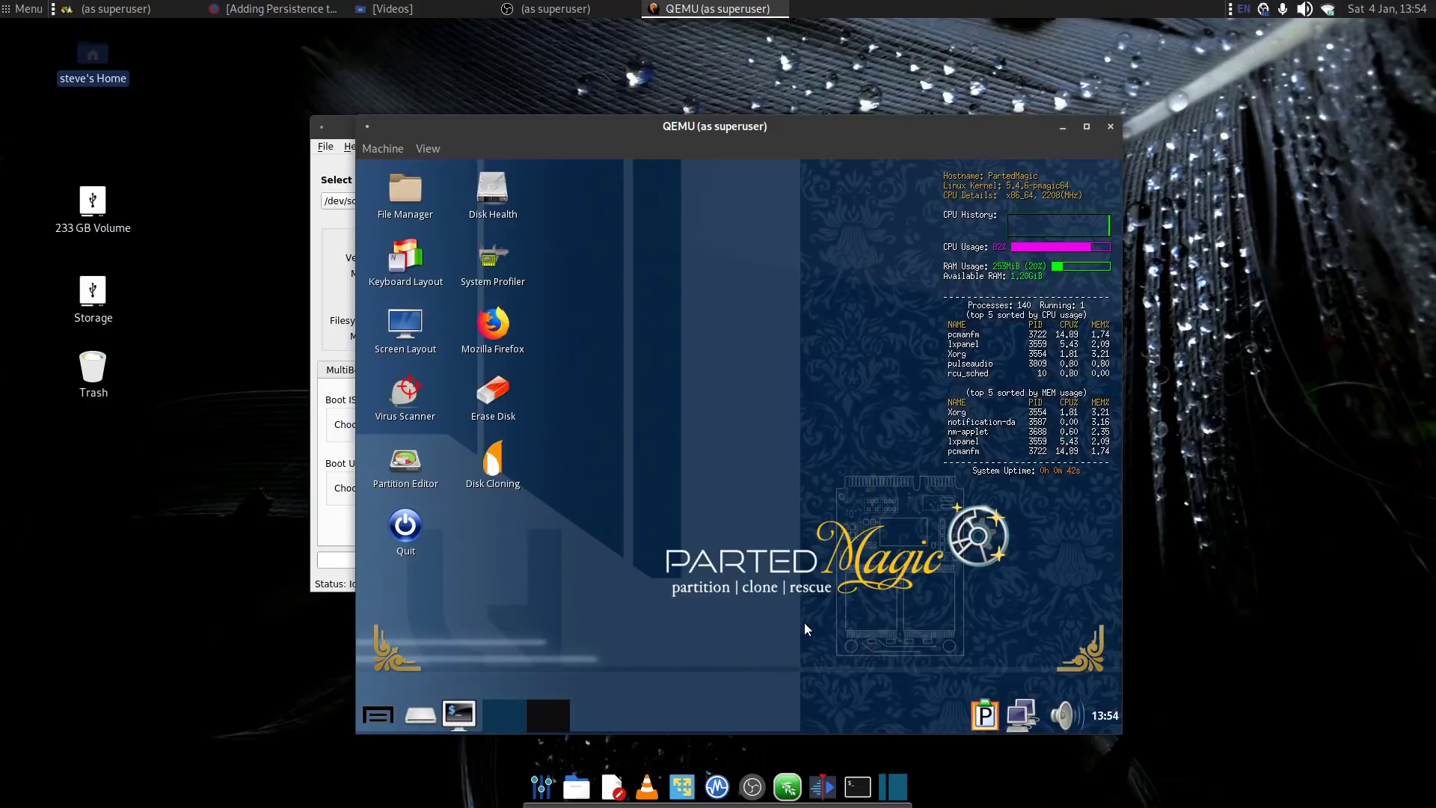
Change the Parted Magic screen resolution to 1680x1050, keep the new mode and close the display settings
left_click(417, 326)
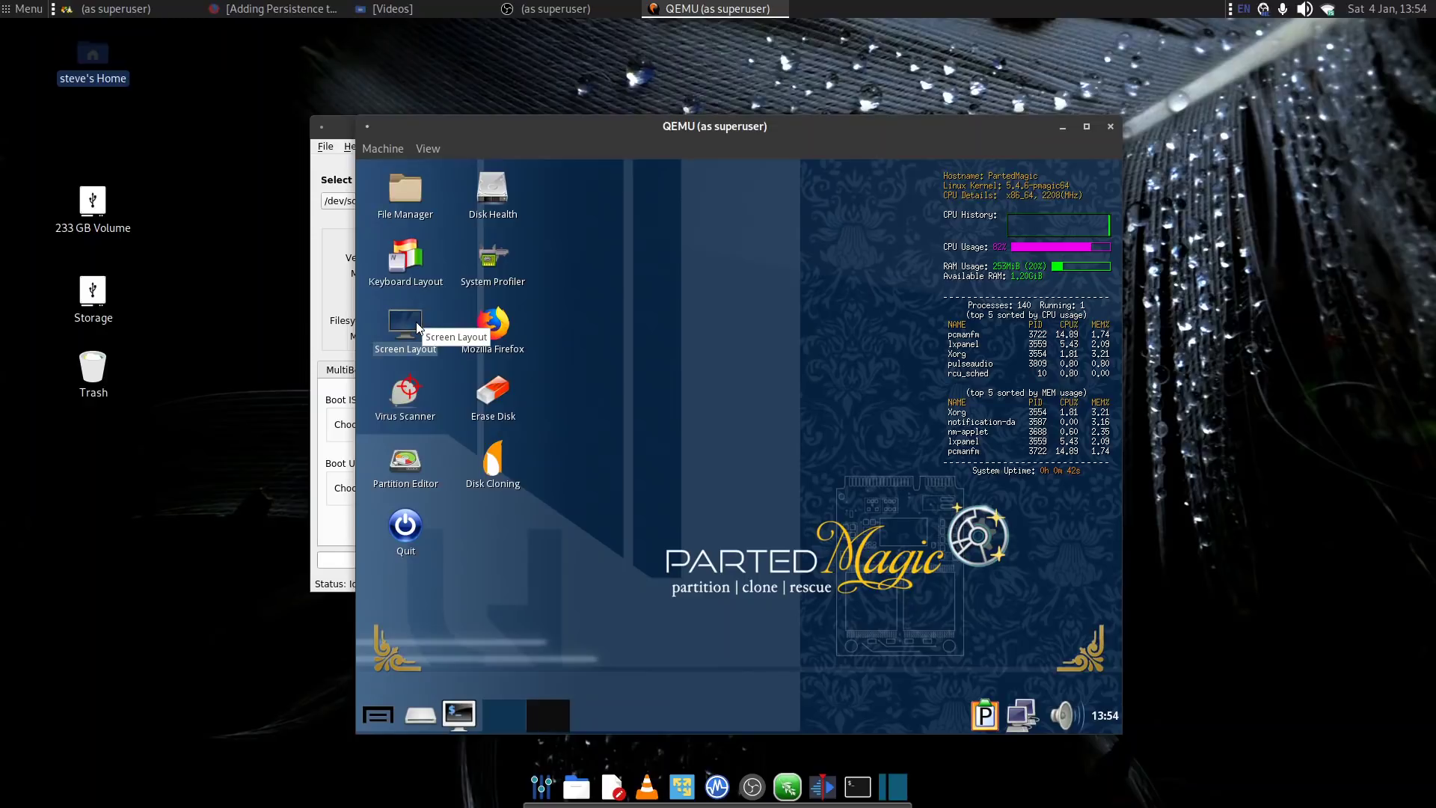
double_click(416, 321)
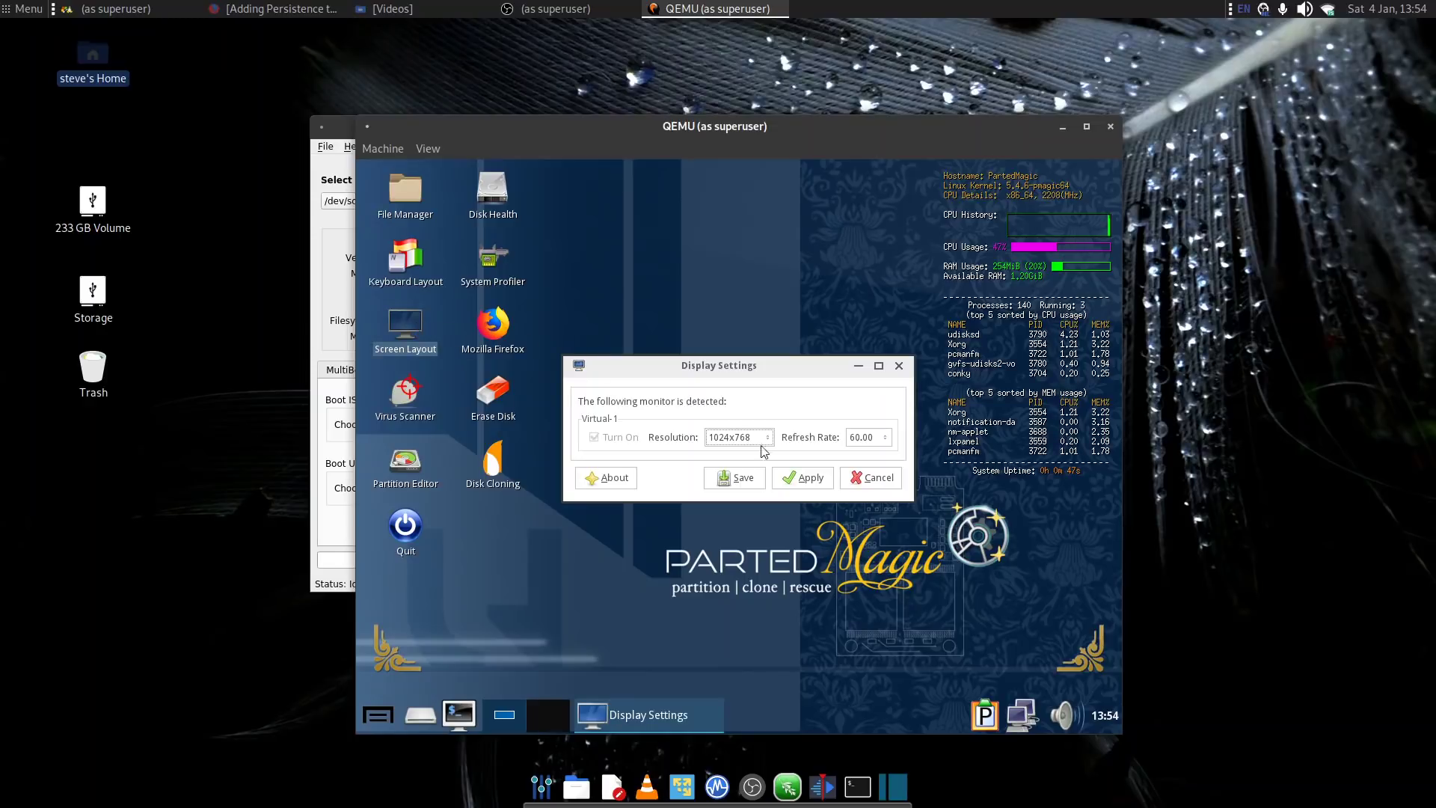
left_click(754, 437)
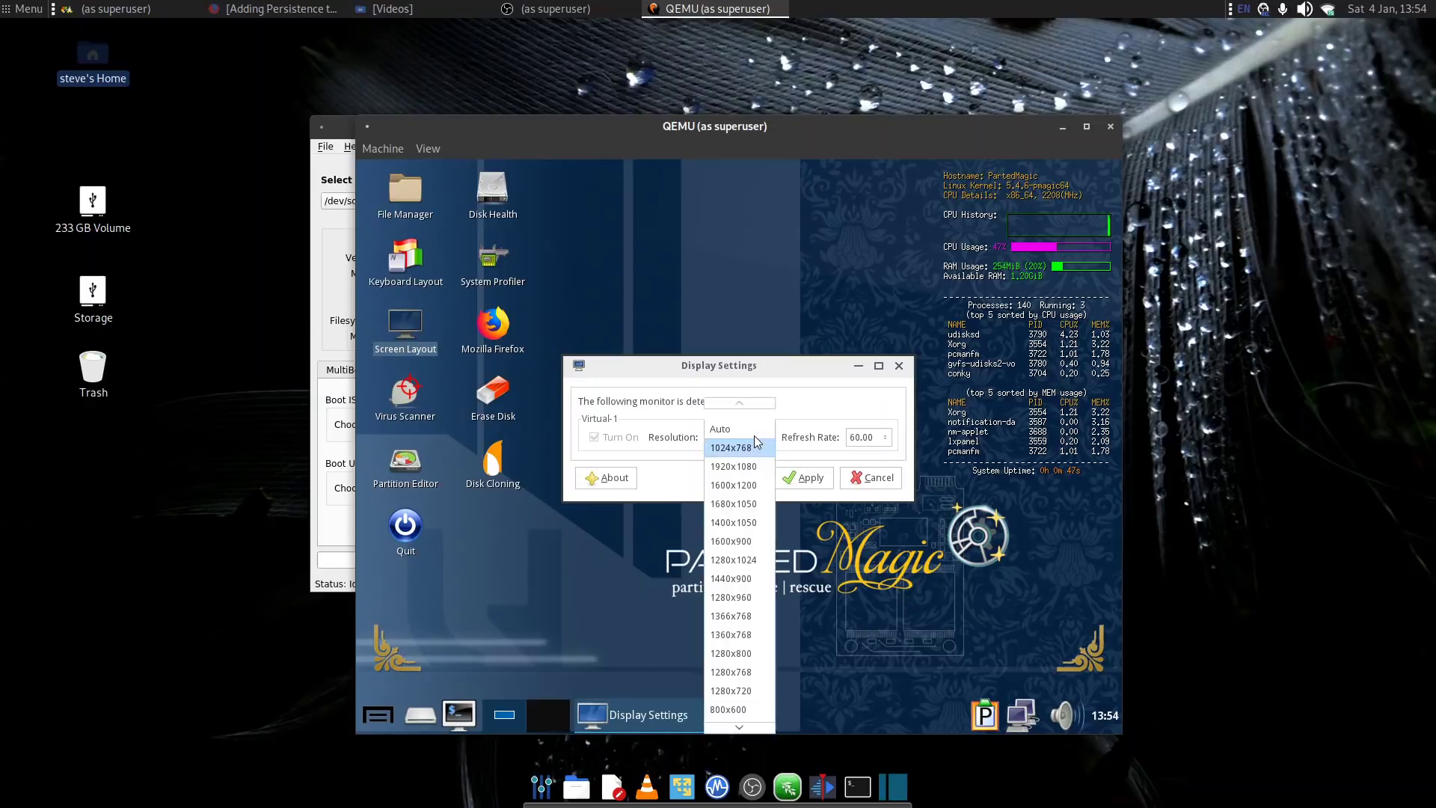
left_click(745, 504)
left_click(818, 480)
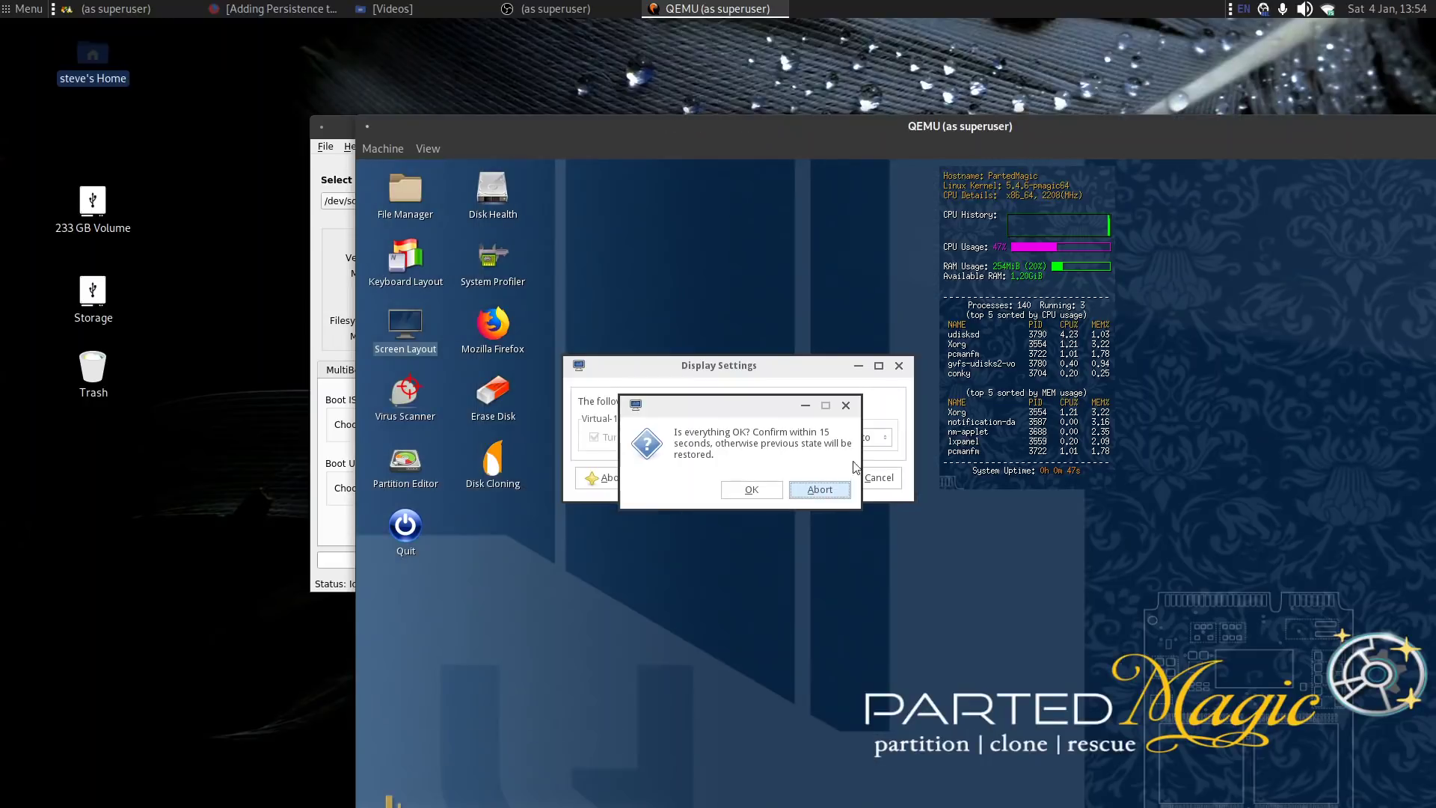
left_click(752, 491)
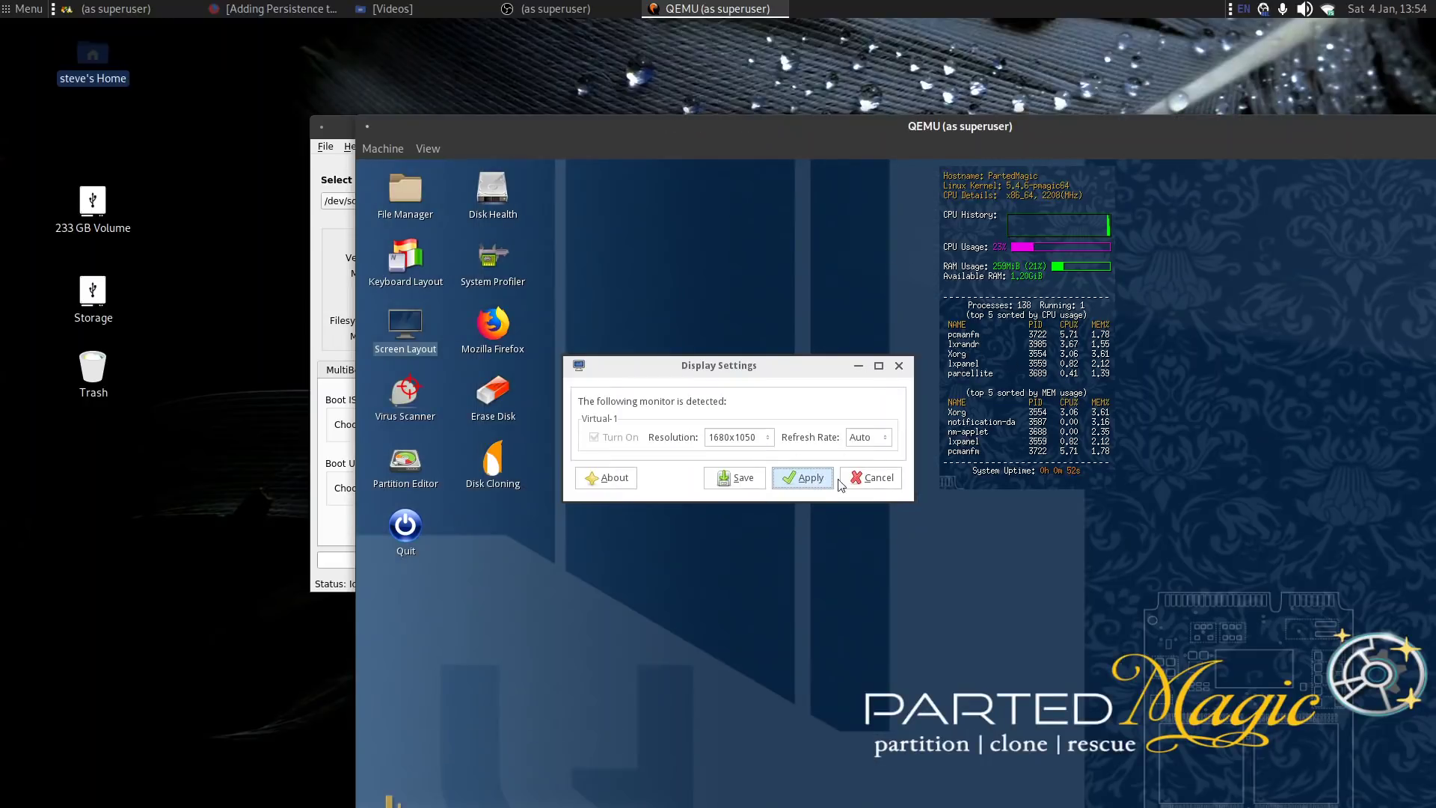
left_click(875, 478)
Show the QEMU session full screen and review the categories of the Parted Magic application menu
left_click_drag(830, 126, 587, 33)
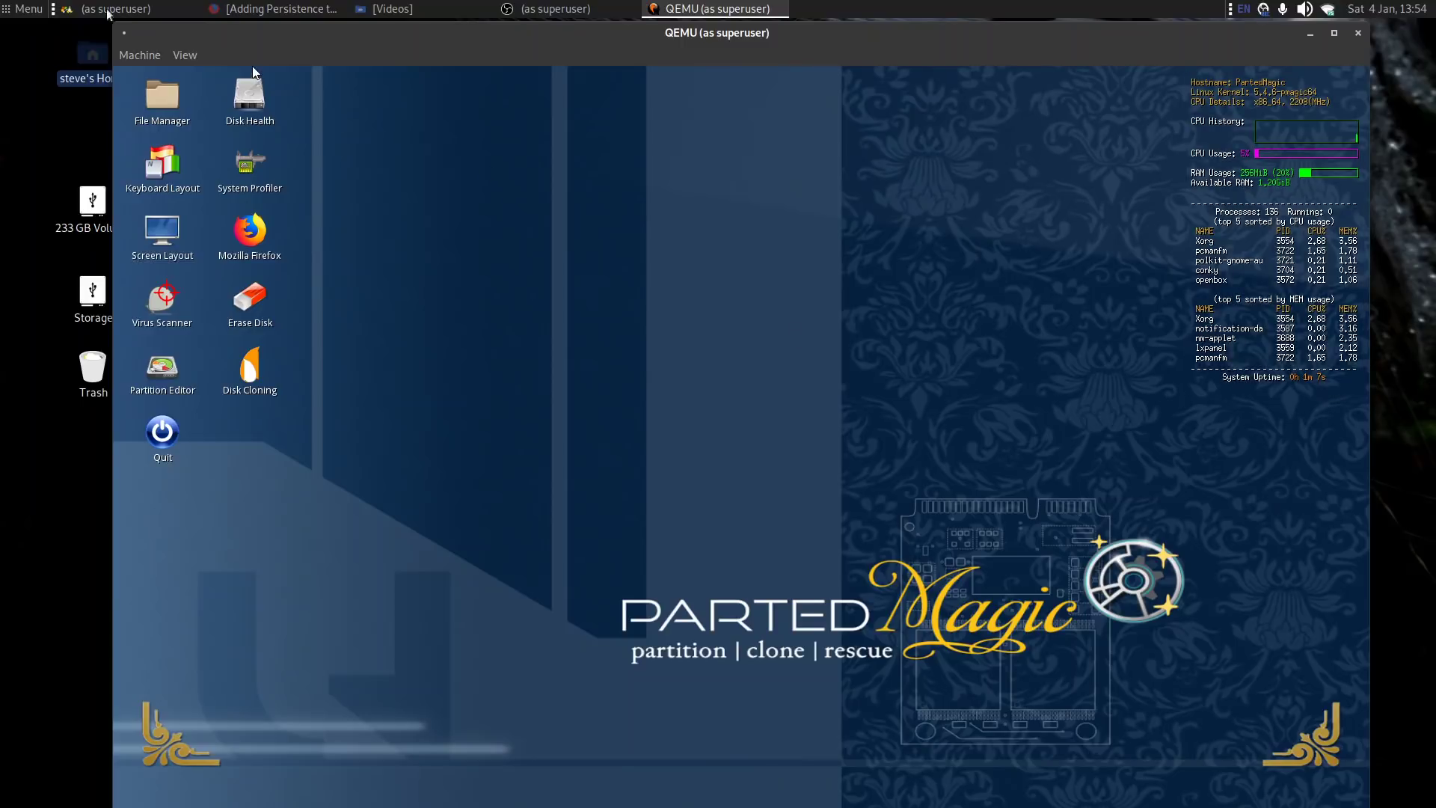
left_click(185, 56)
left_click(214, 102)
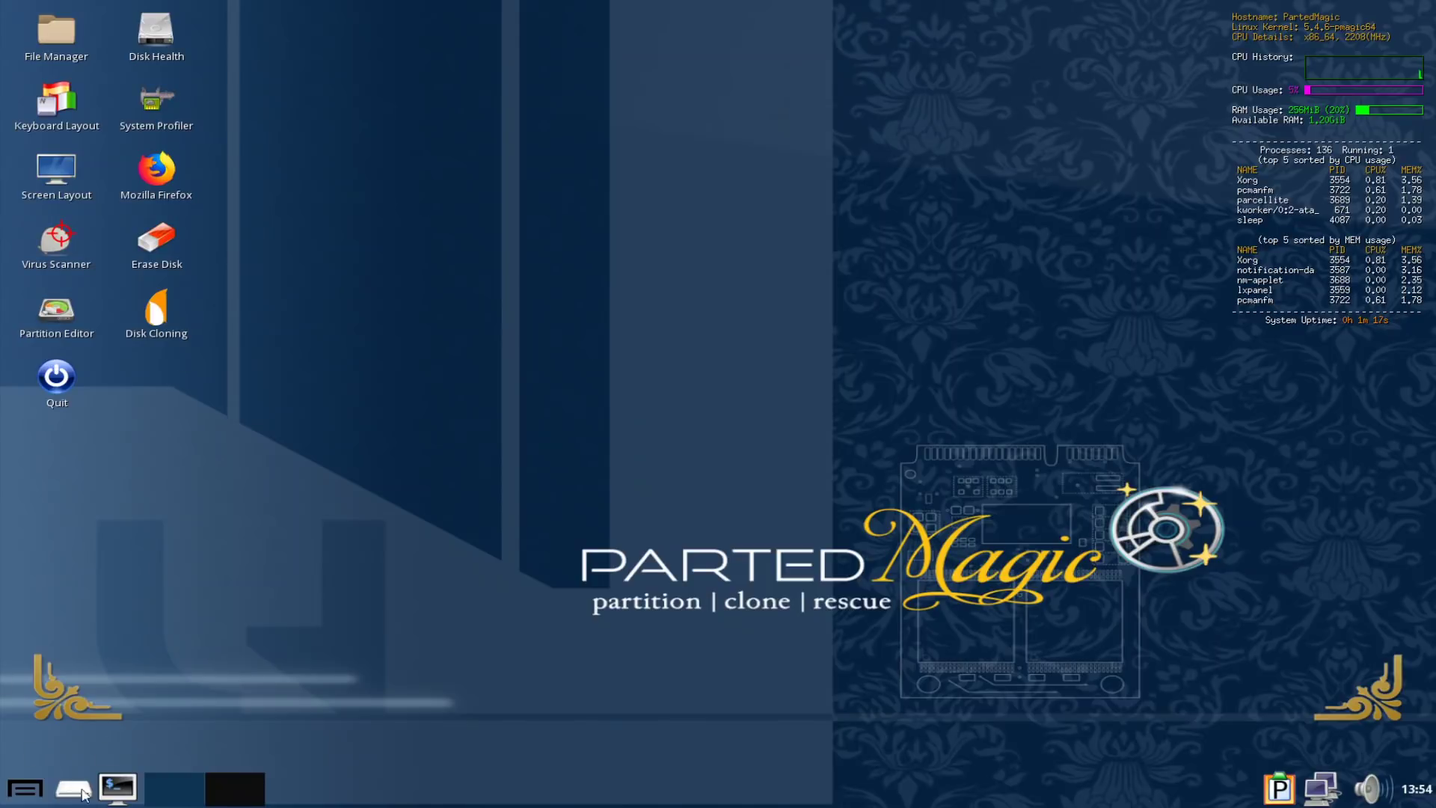
left_click(26, 789)
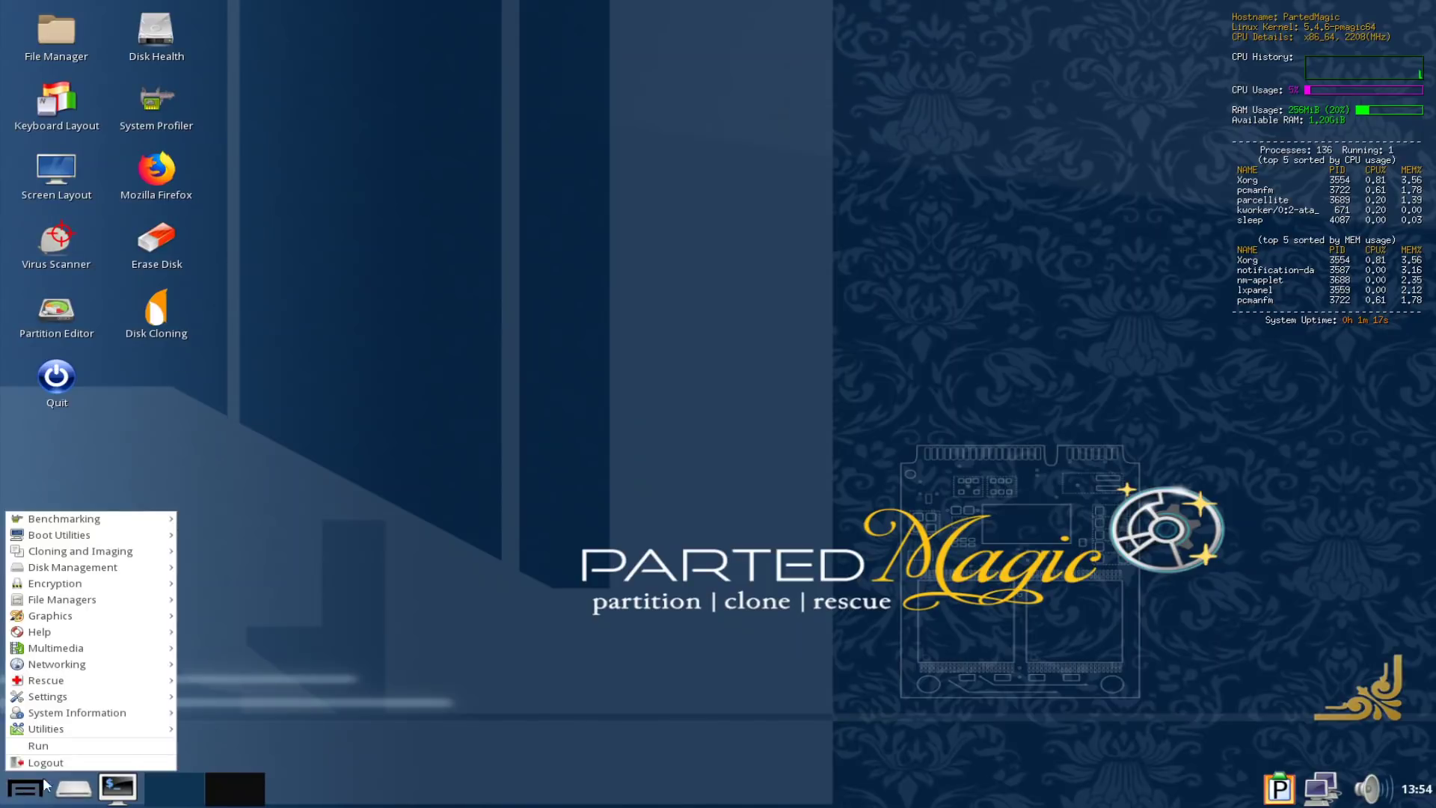
left_click(536, 559)
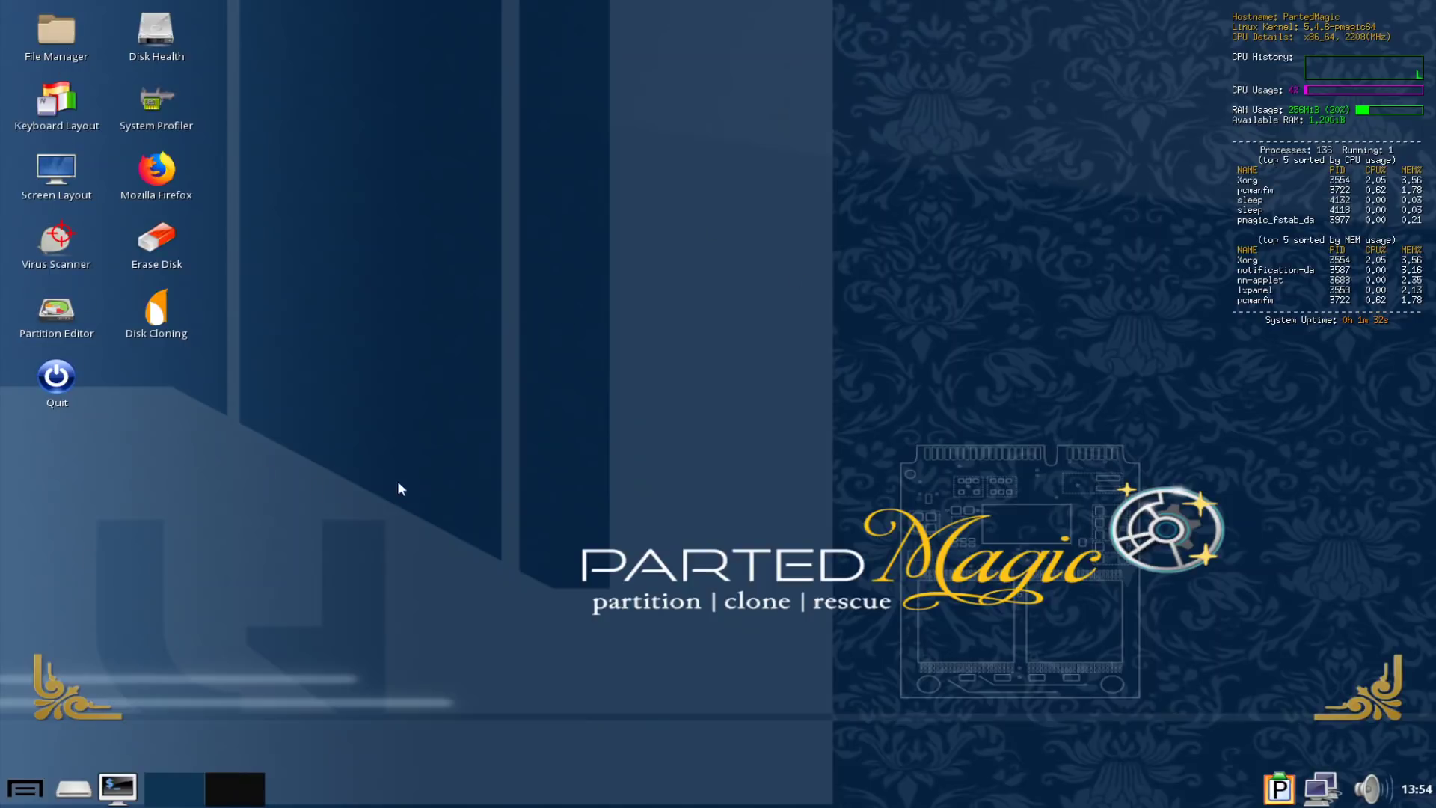
Load google.co.uk in Mozilla Firefox to test the internet connection, and close the browser with all its tabs
double_click(162, 171)
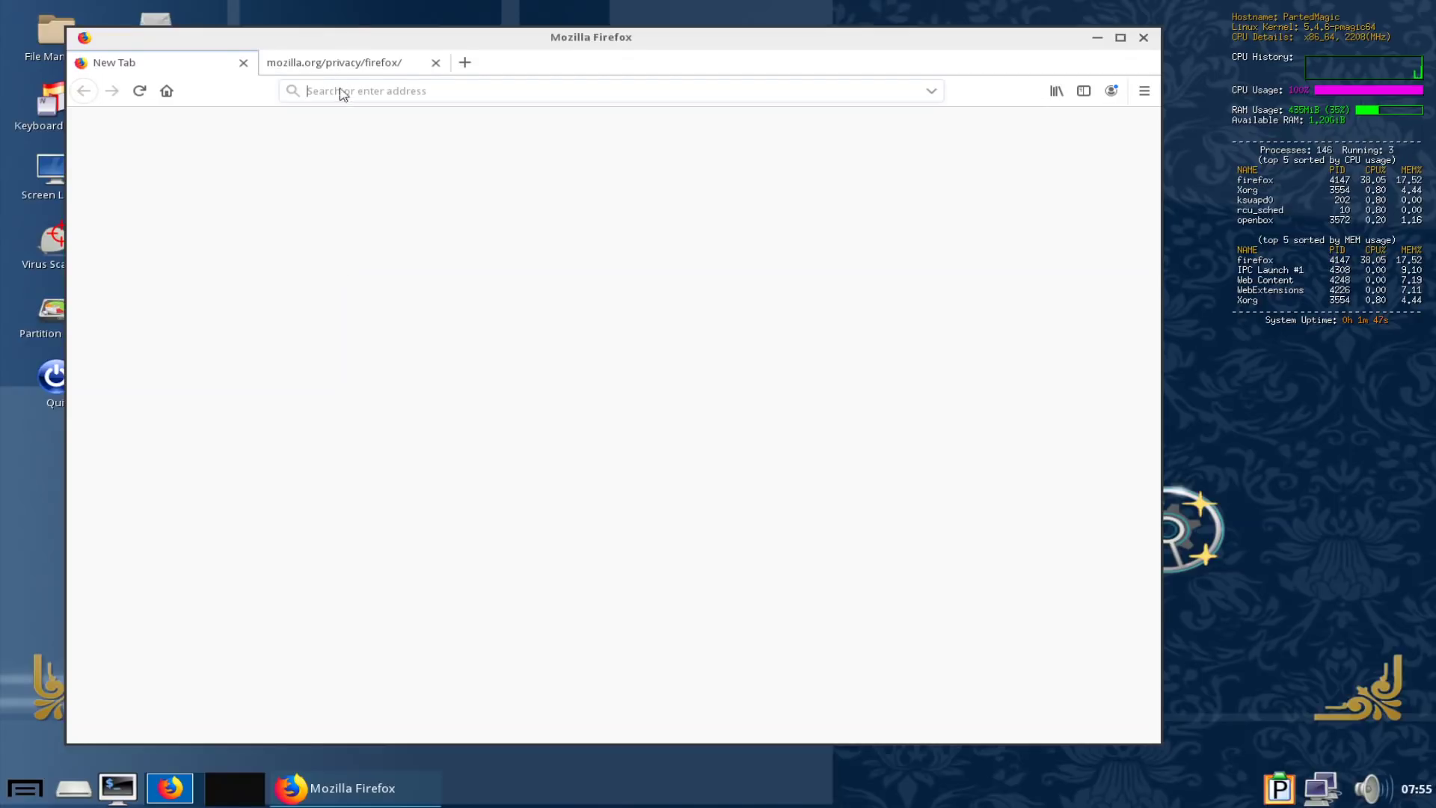
left_click(346, 66)
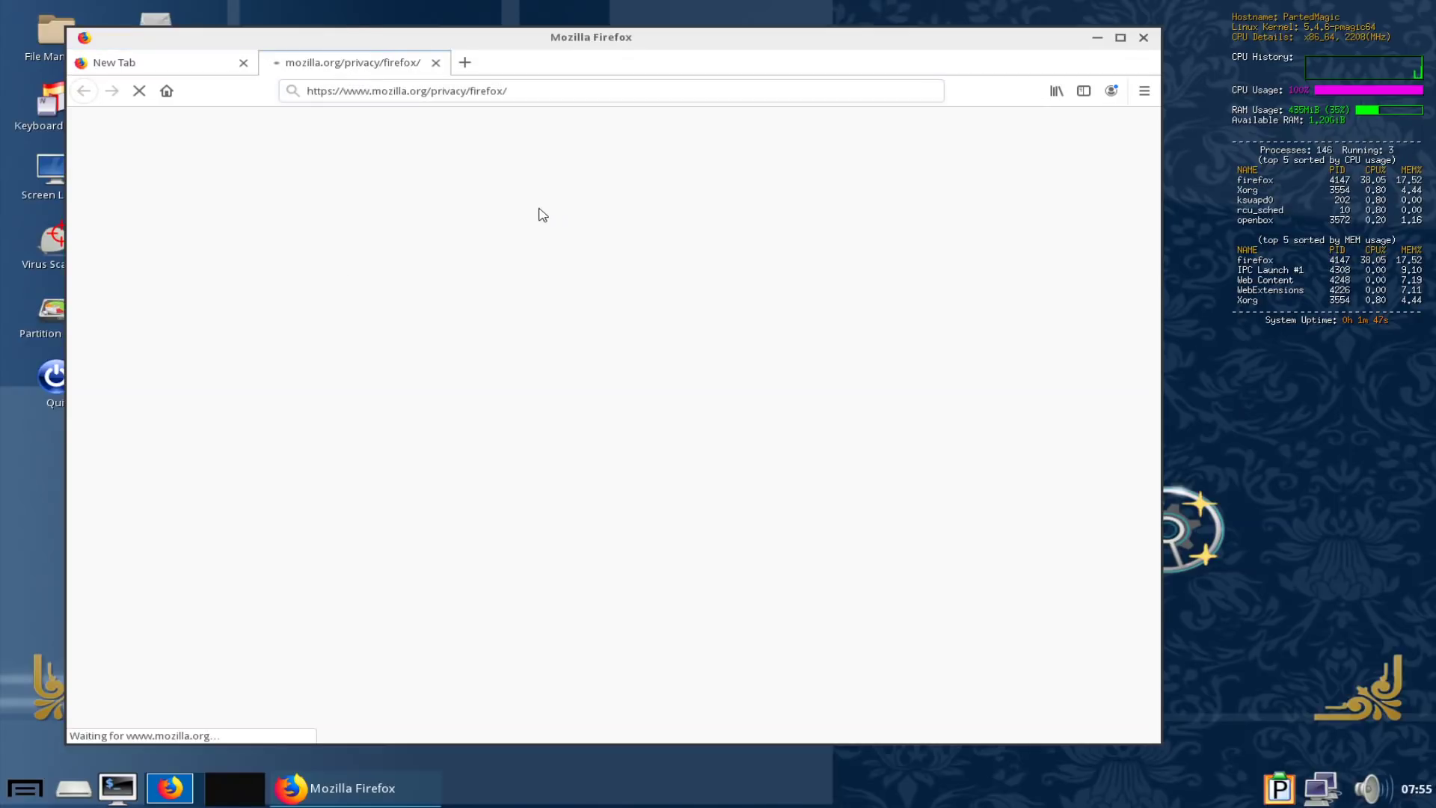
left_click(442, 91)
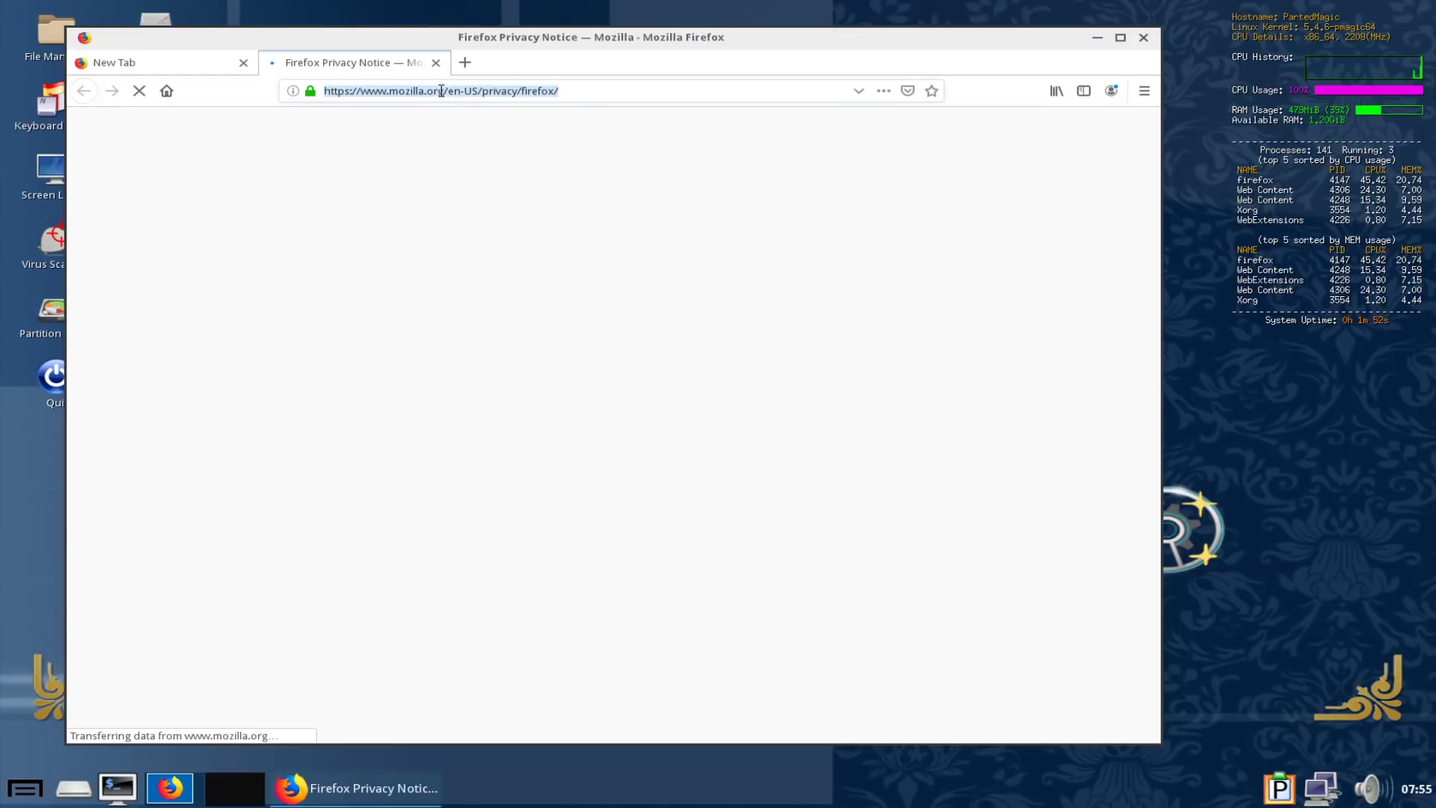
type("goog")
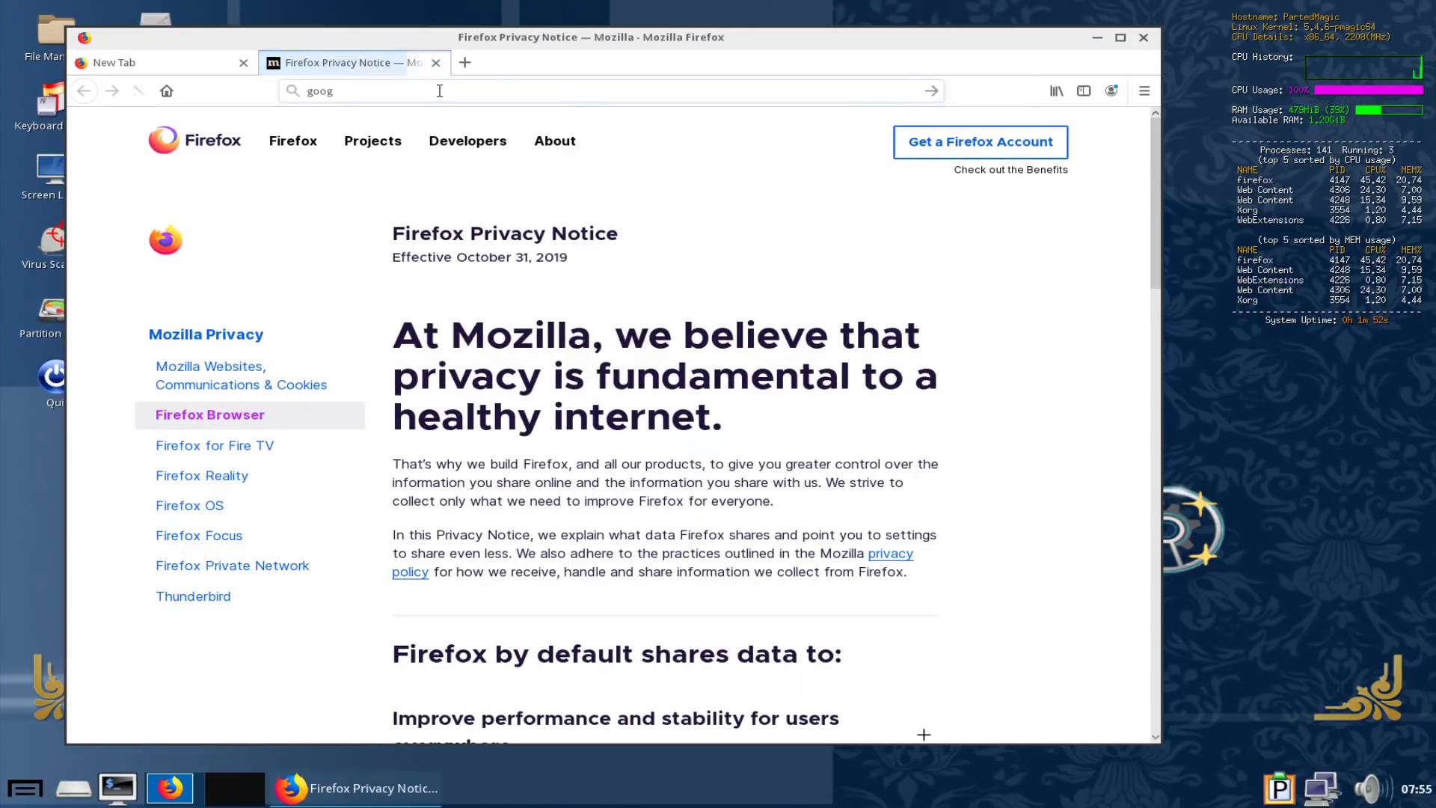
type("le.co.uk")
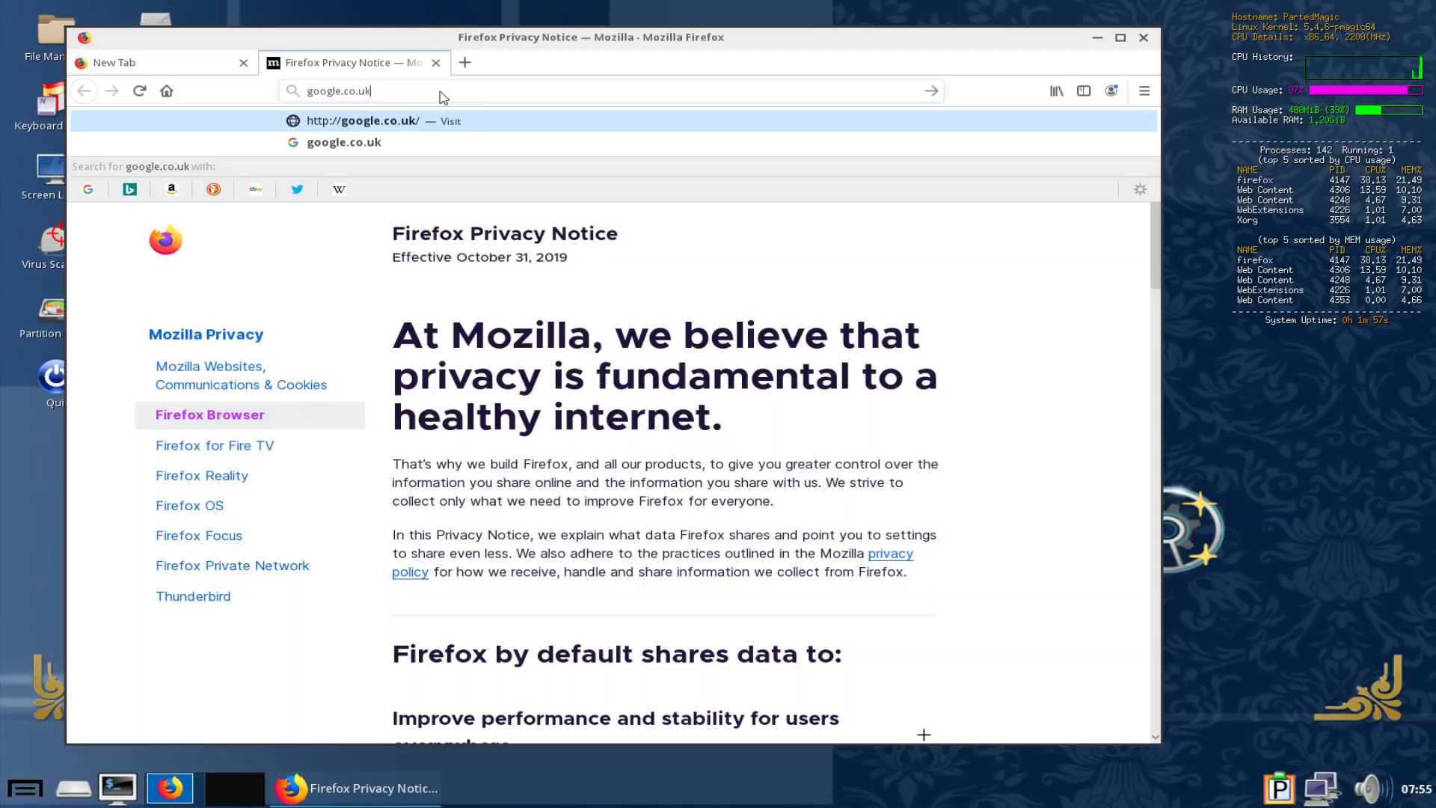
key("Return")
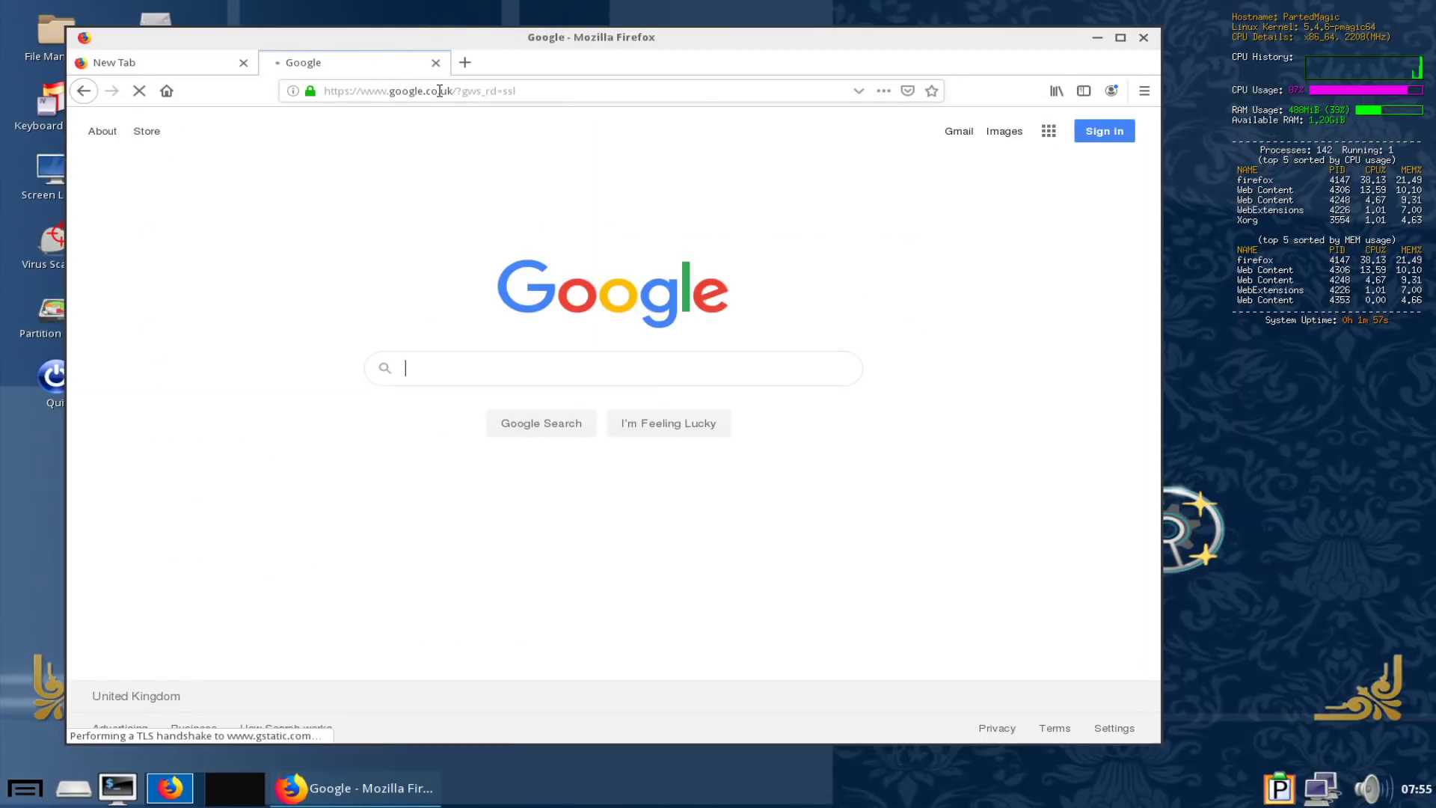
left_click(1144, 37)
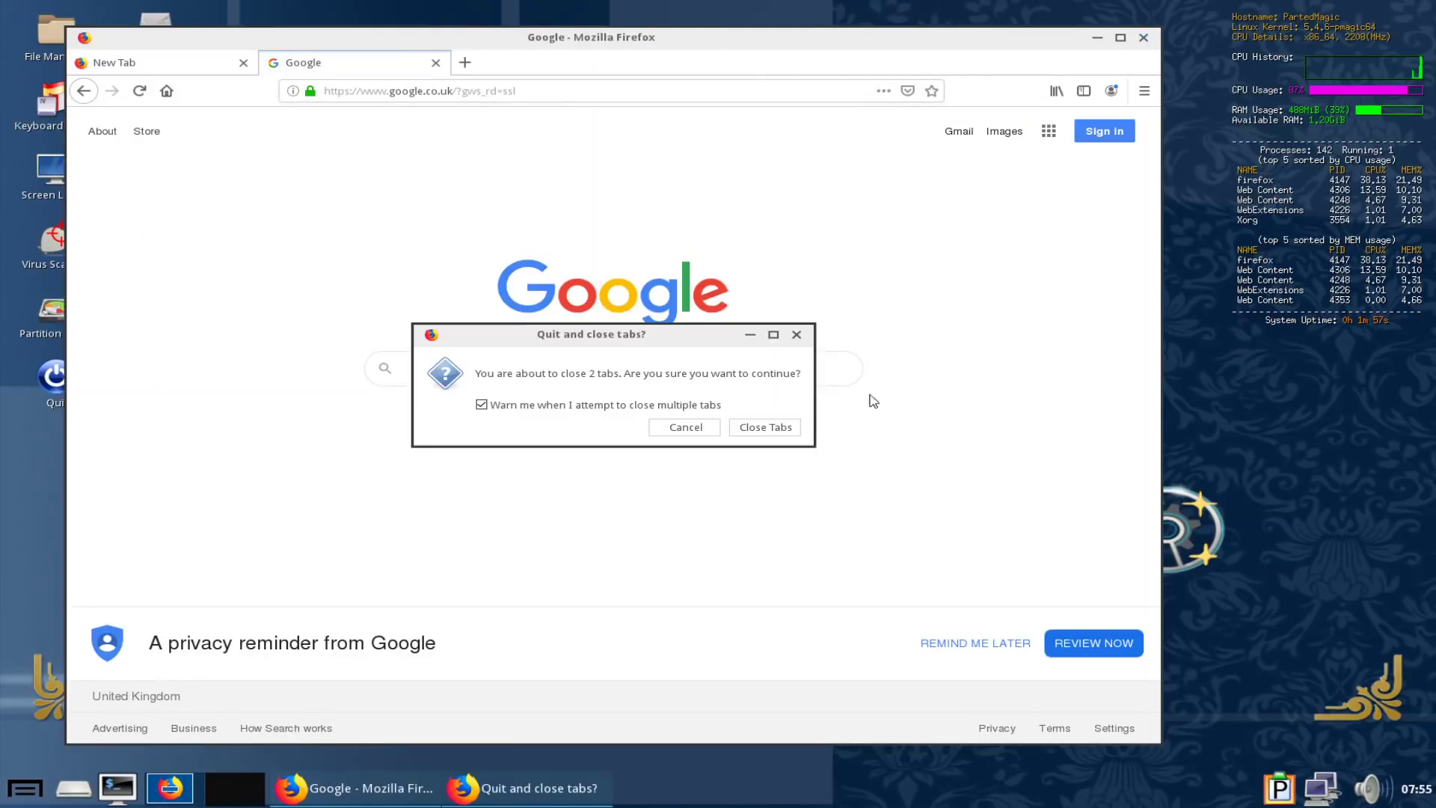
left_click(764, 427)
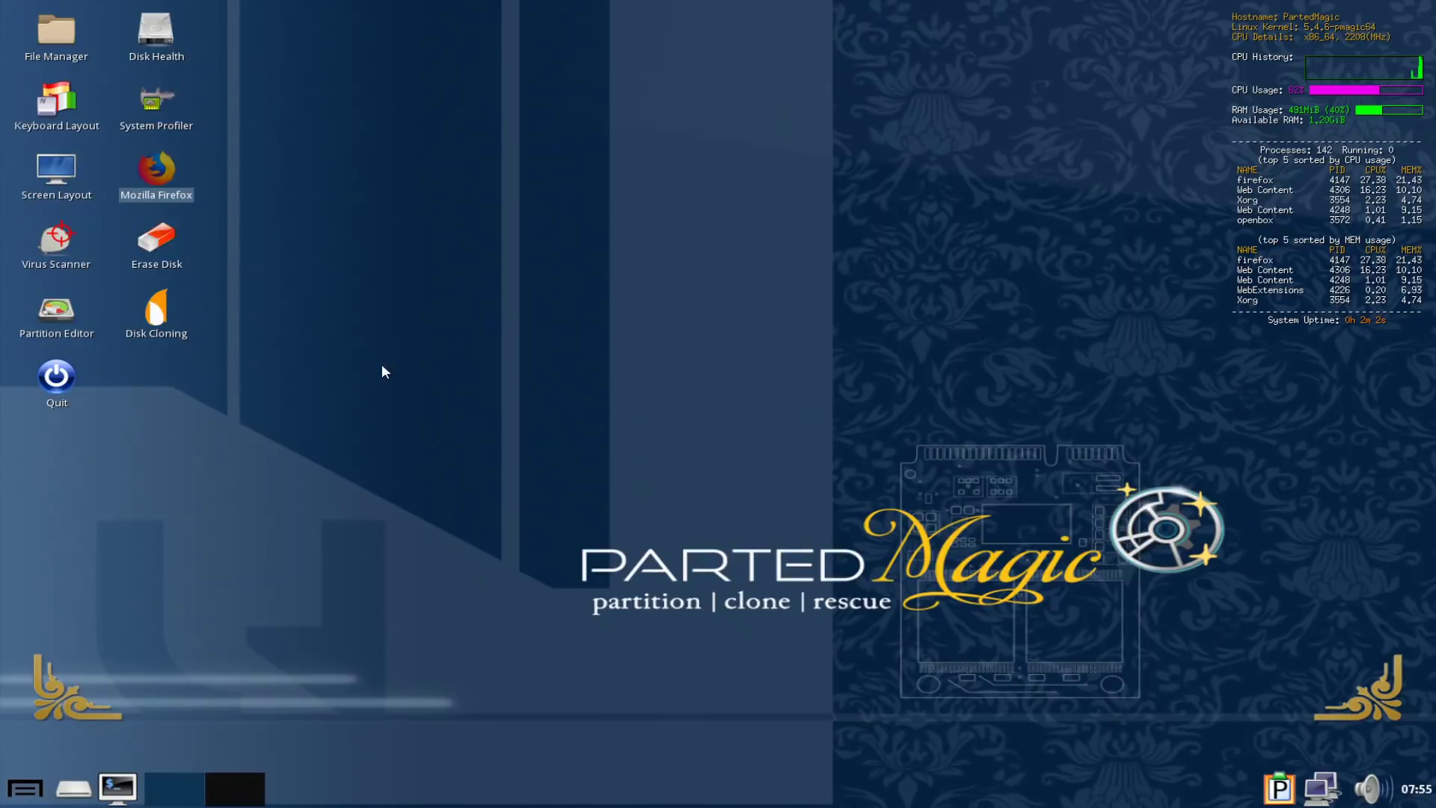
View the /dev/sda partitions in the Partition Editor, and review the Clonezilla modes before cancelling and exiting to the desktop
left_click(59, 308)
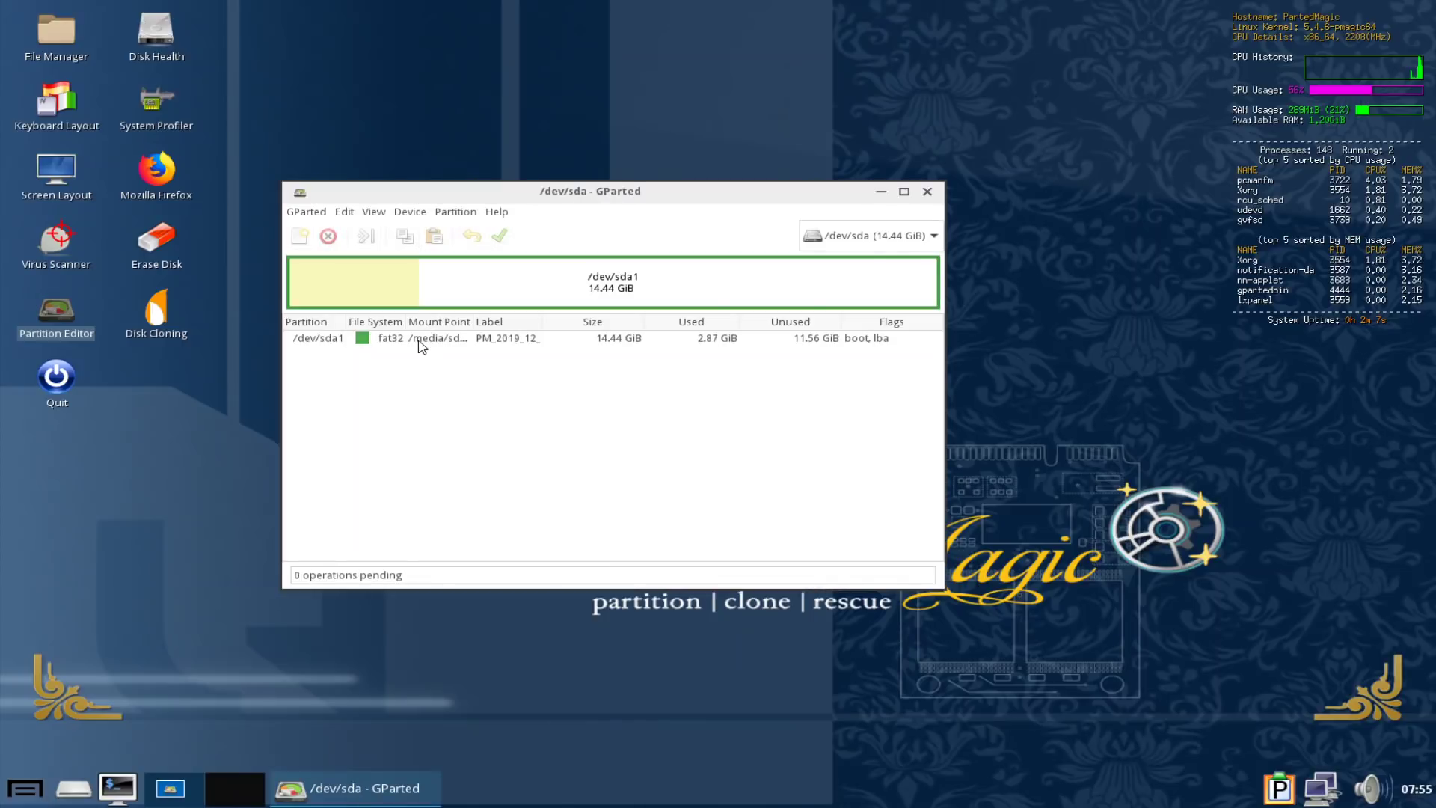
left_click(927, 192)
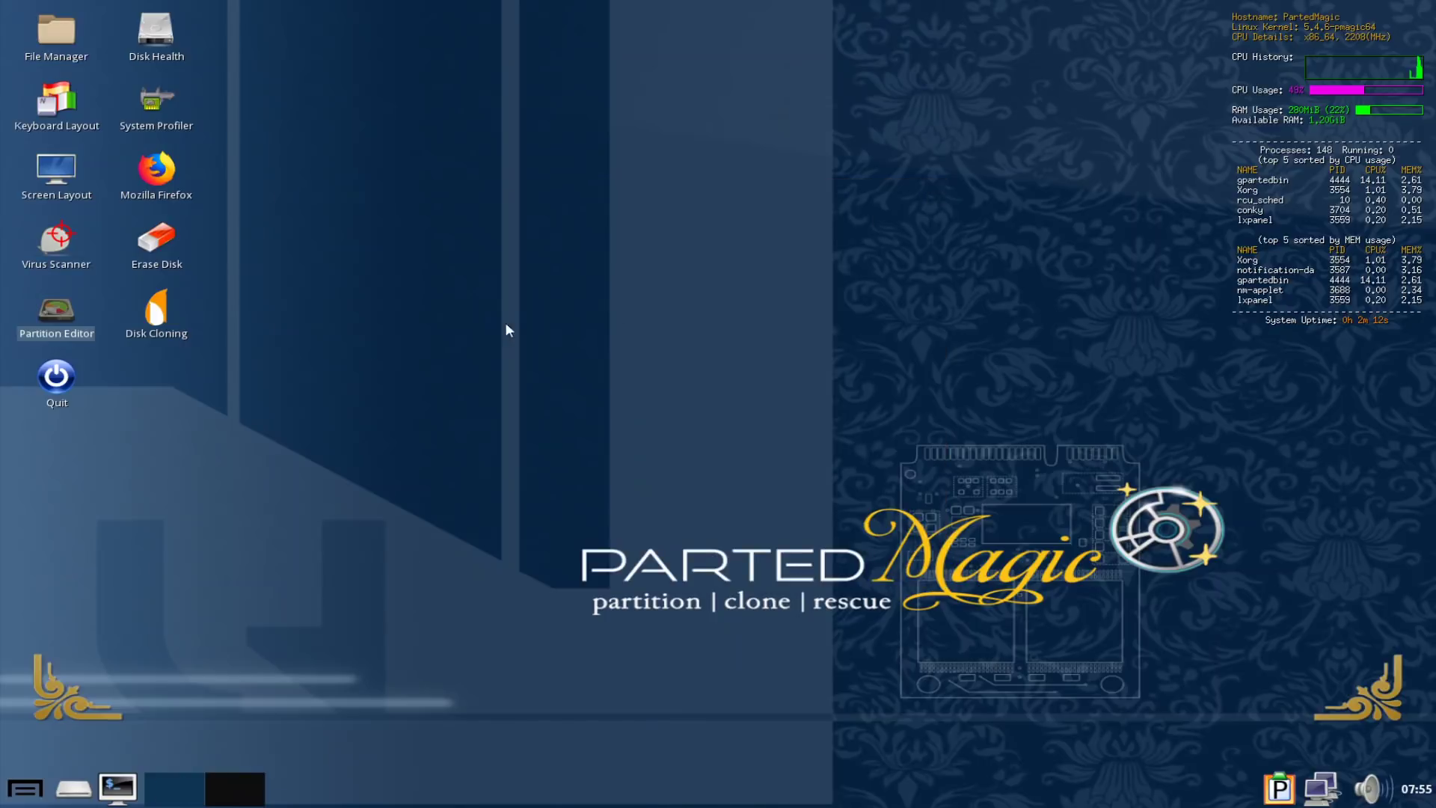
double_click(152, 314)
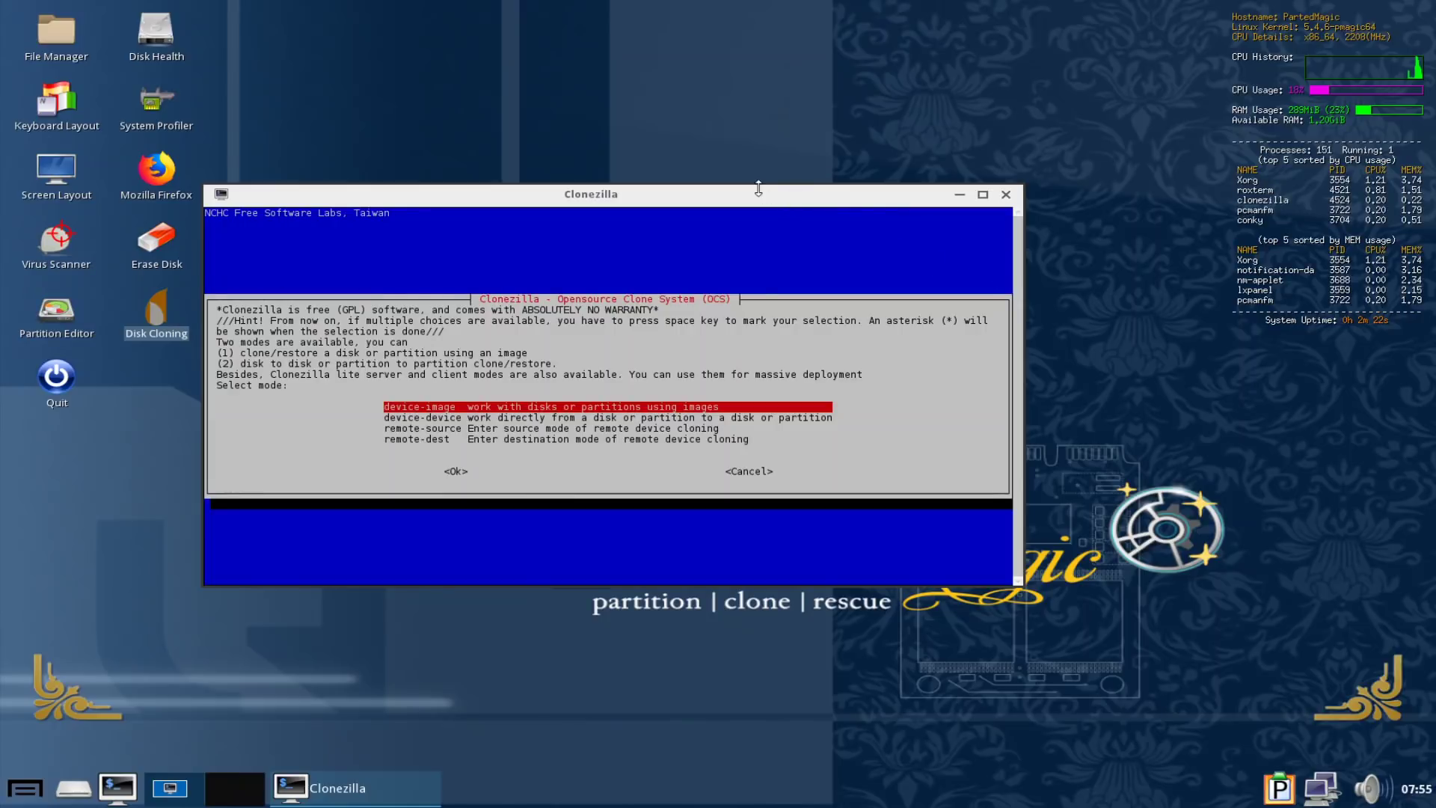
key("Down")
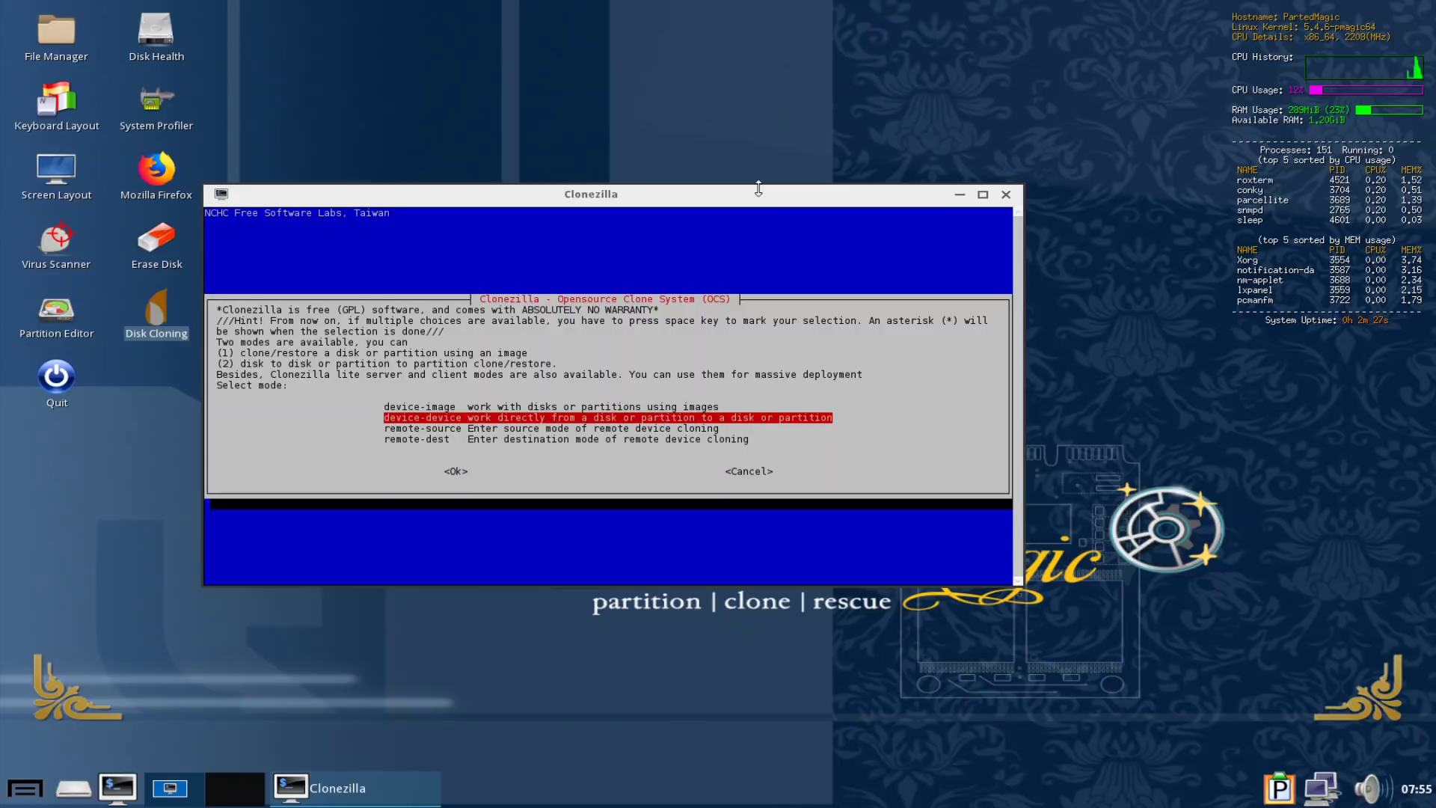
key("Tab")
key("Tab")
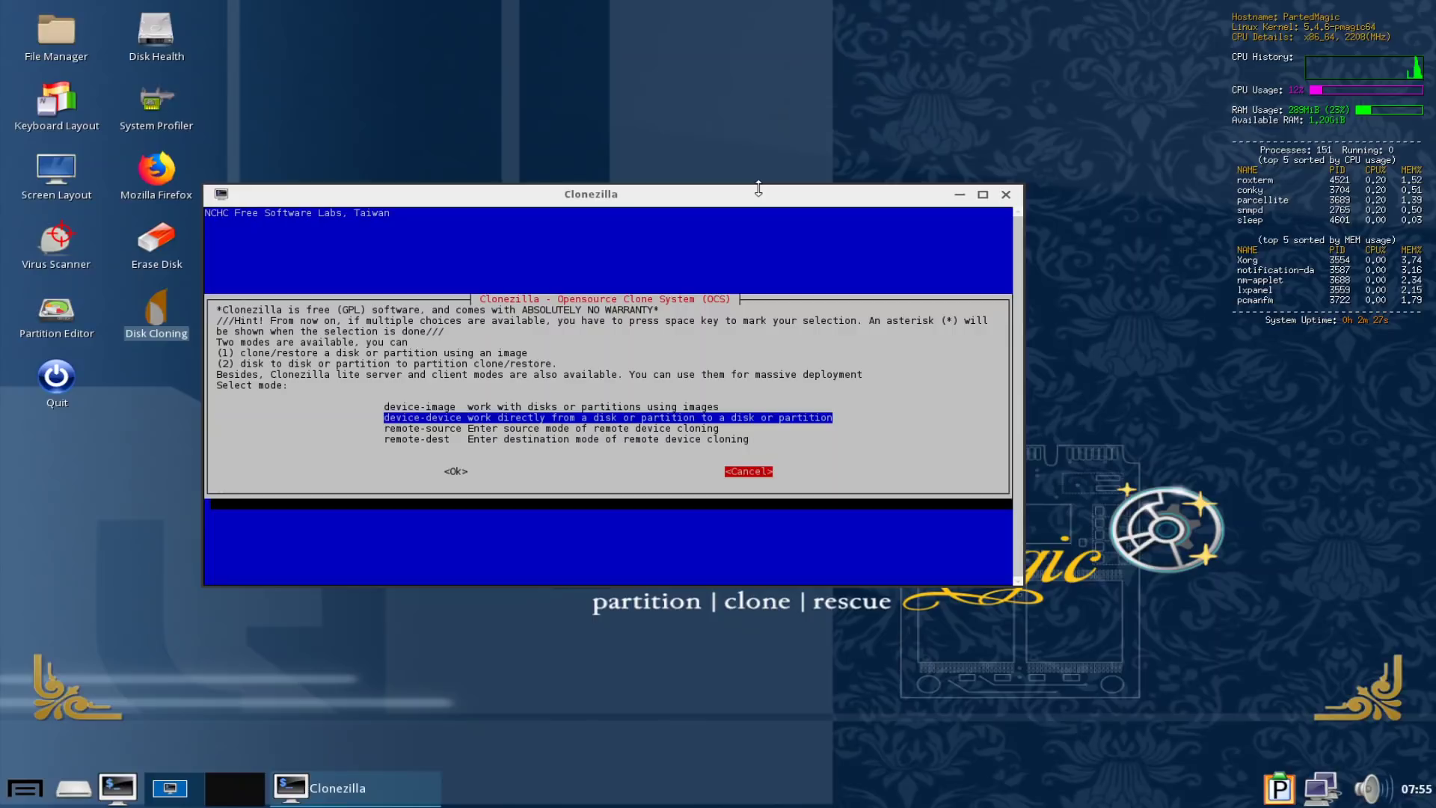
key("Return")
key("Return")
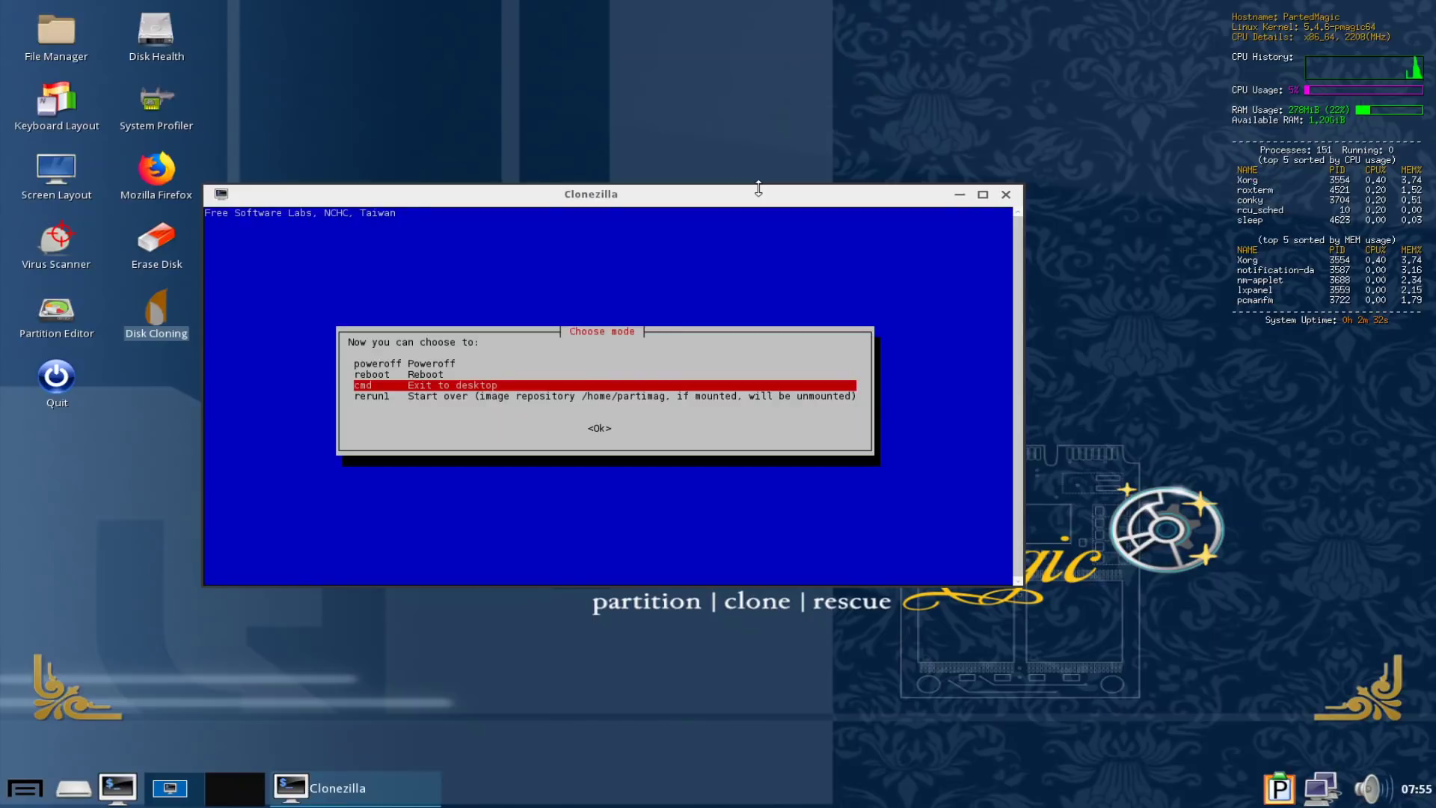
key("Return")
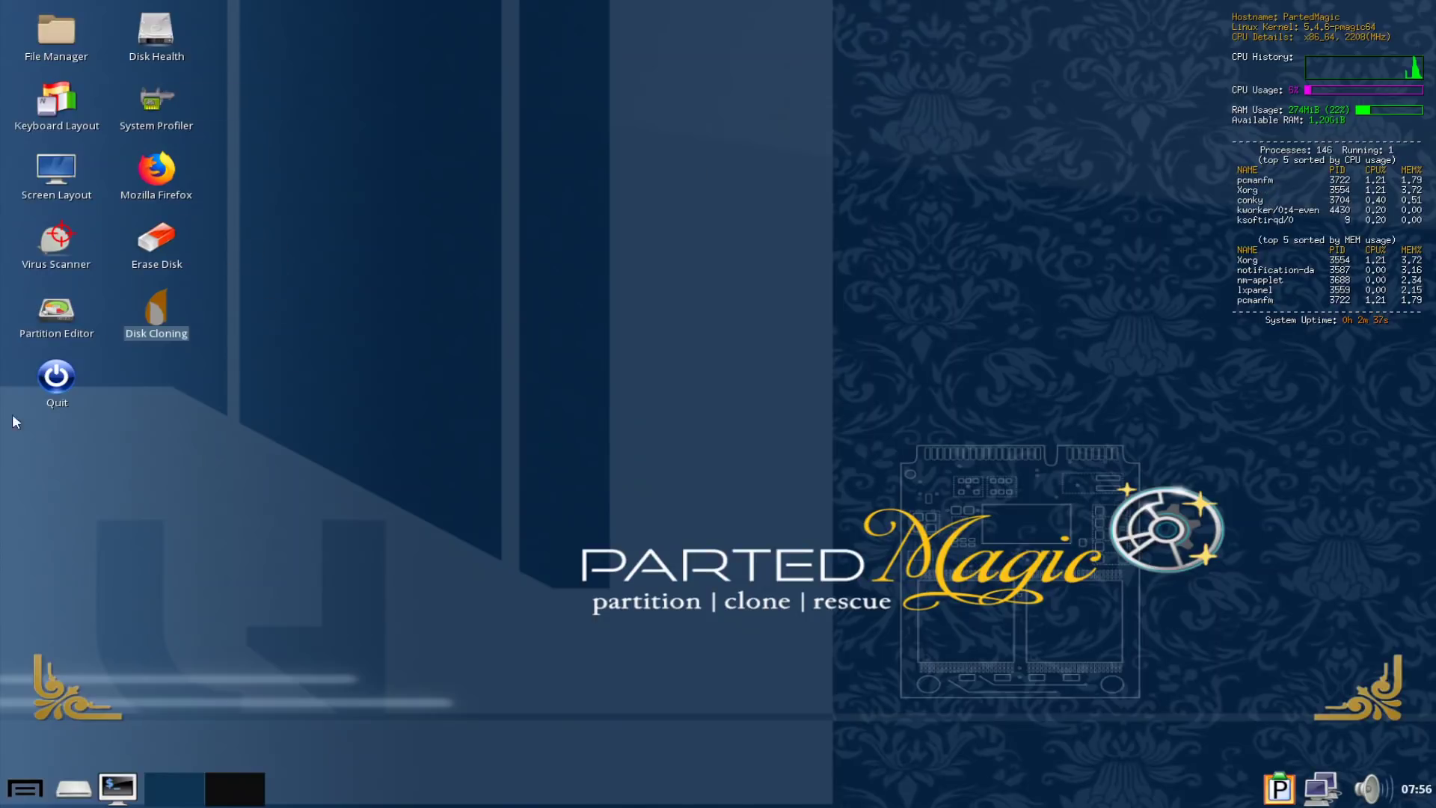
Check the drives listed in Disk Health, and view the Virus Scanner's tools and About information, closing both programs
double_click(155, 29)
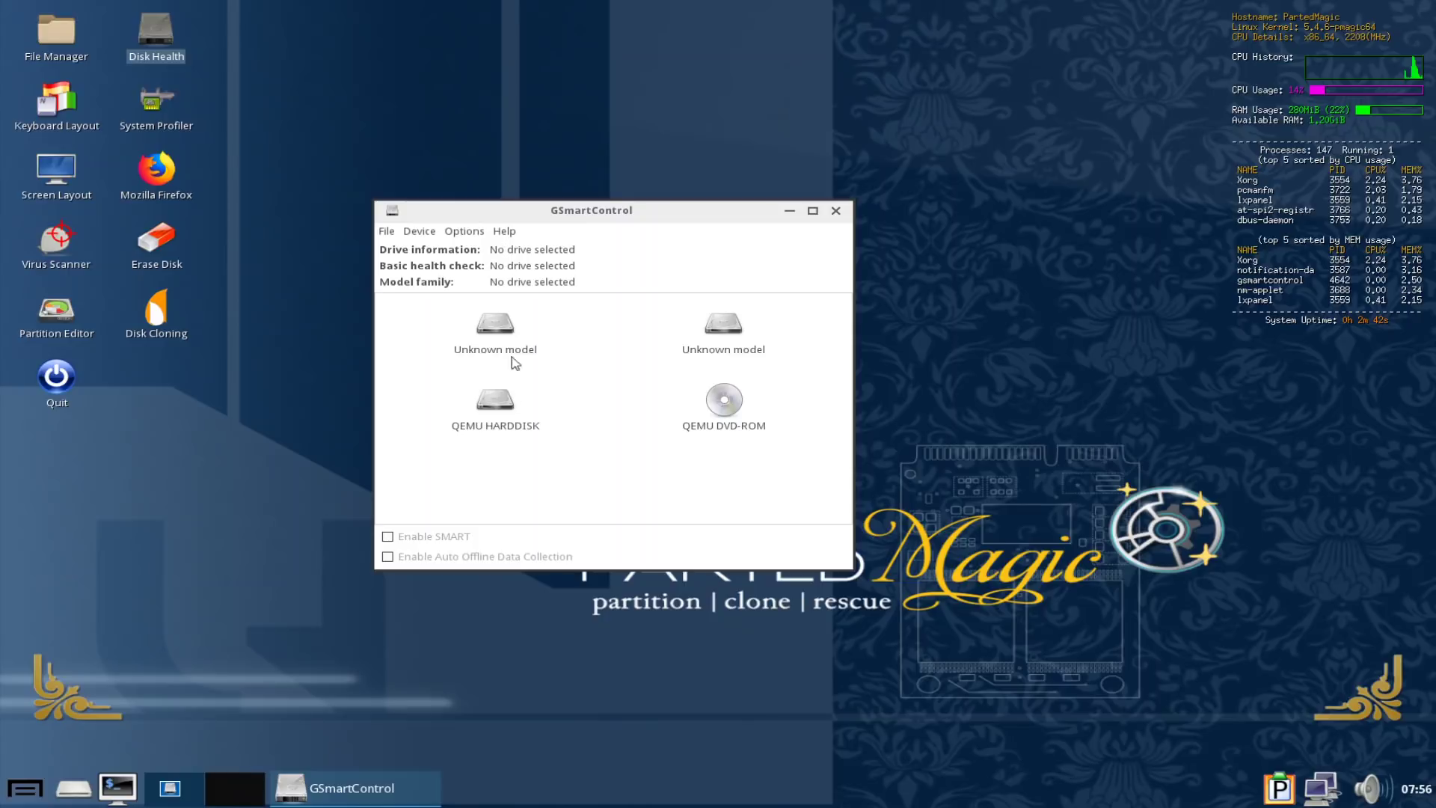
left_click(836, 211)
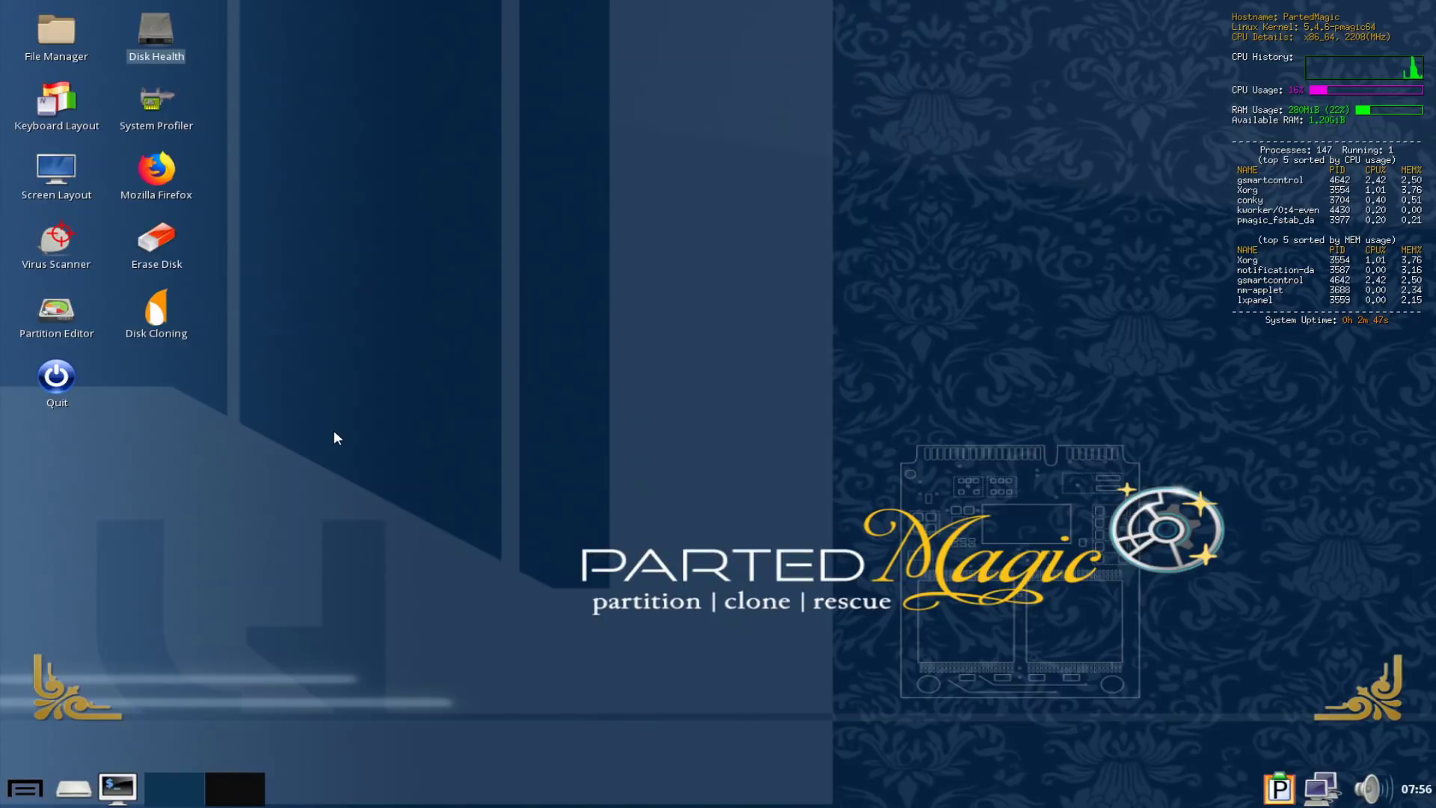
double_click(61, 238)
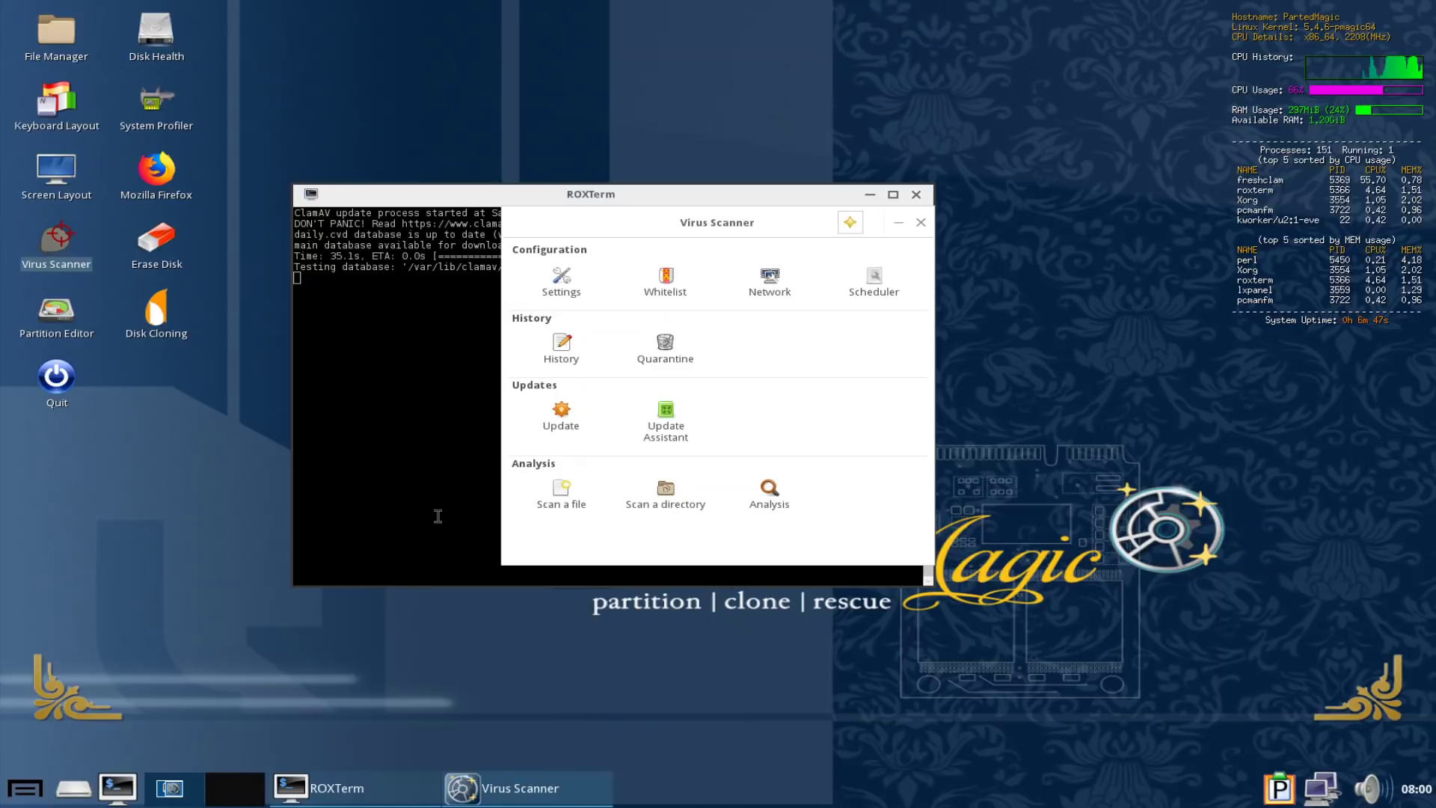
left_click(850, 224)
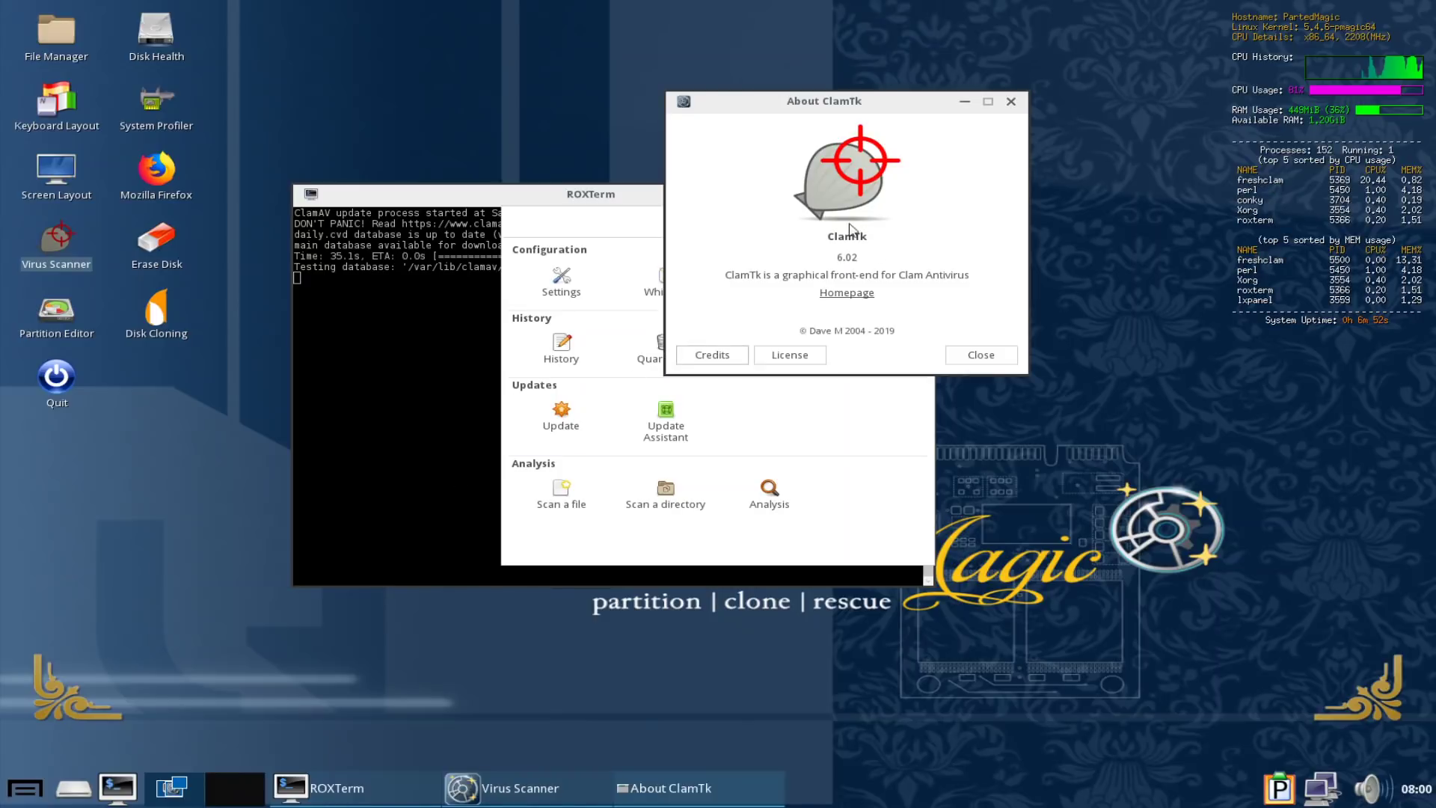
left_click(972, 356)
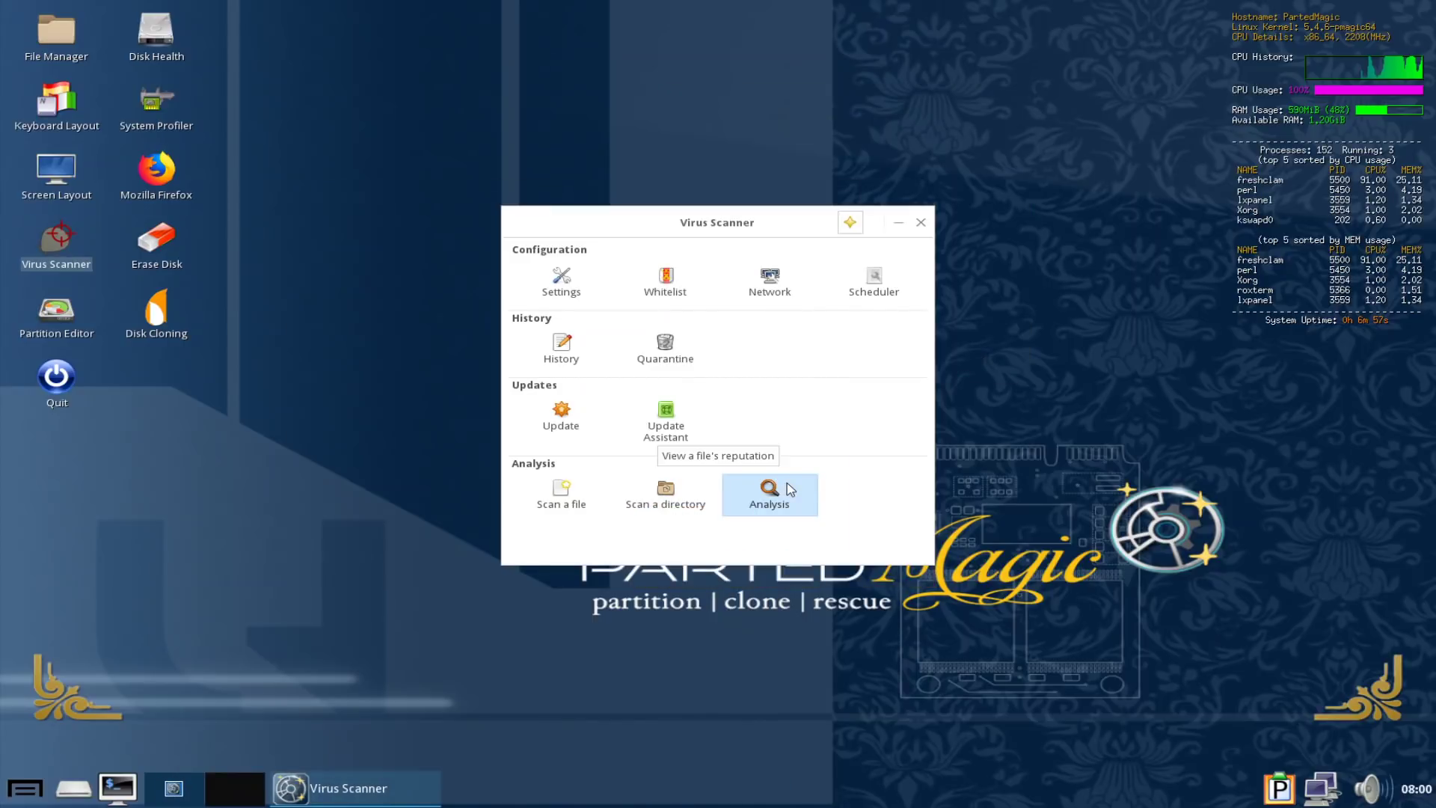
left_click(917, 226)
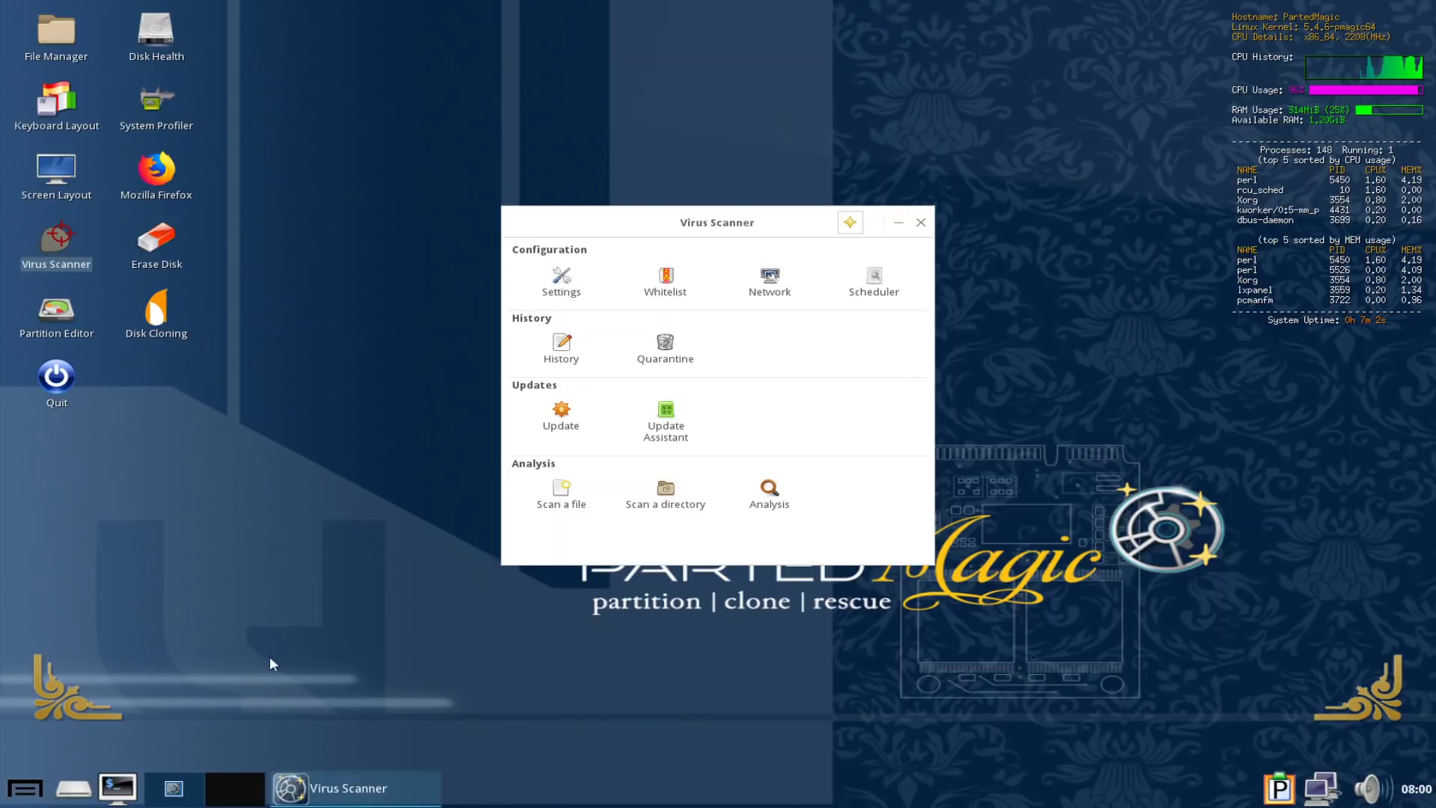
left_click(920, 224)
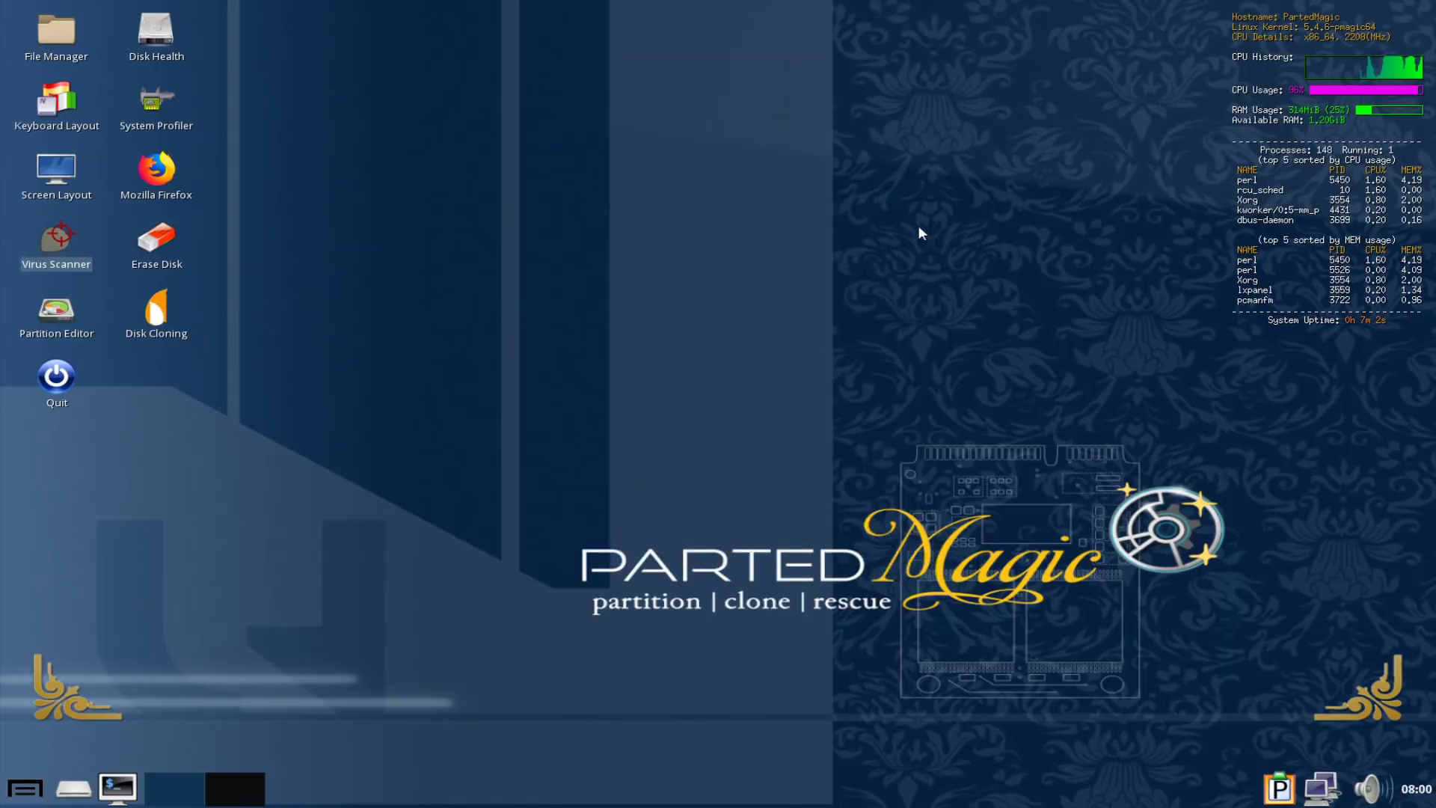
Check the mountable devices in Parted Magic Mount and review the Benchmarking tools in the application menu
left_click(82, 790)
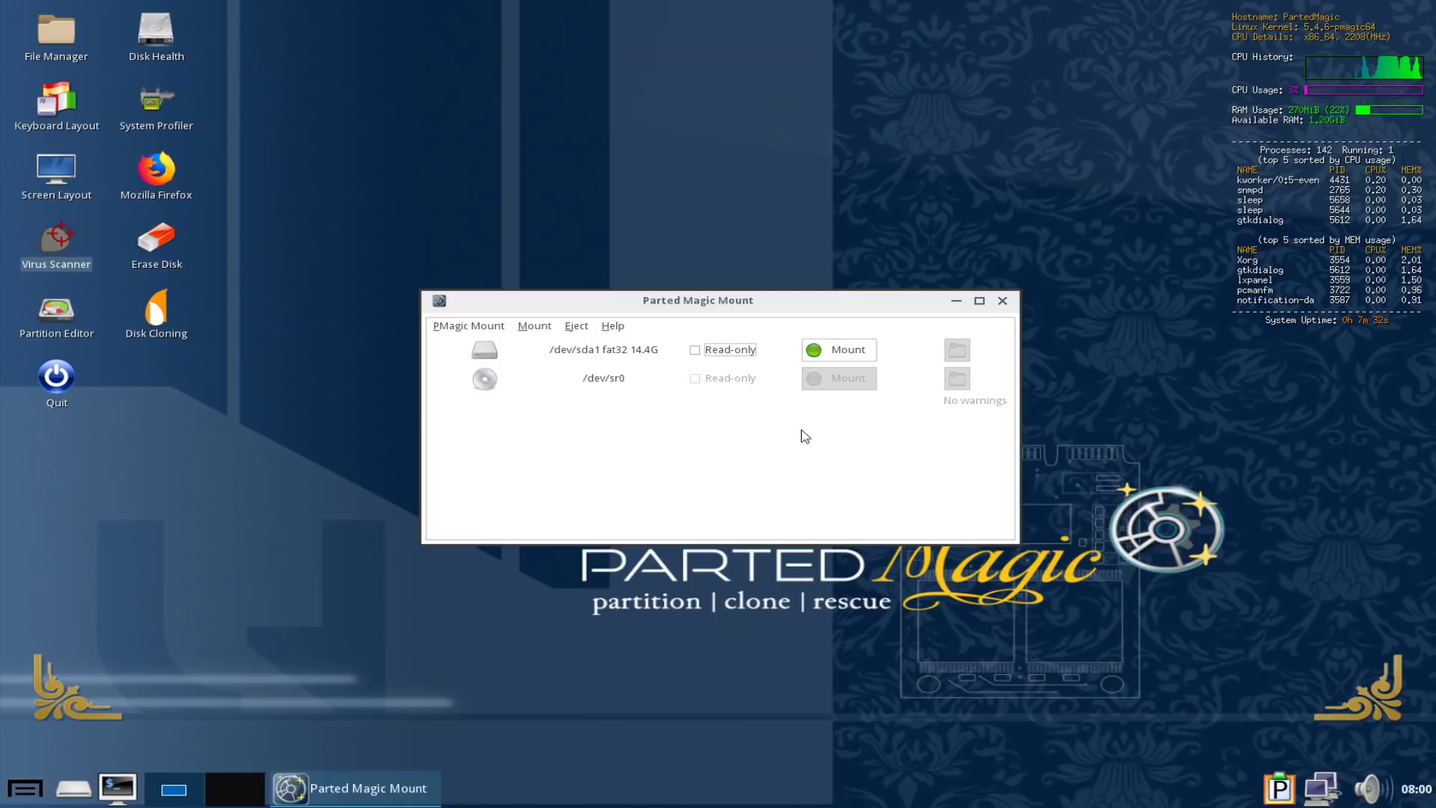
left_click(1002, 301)
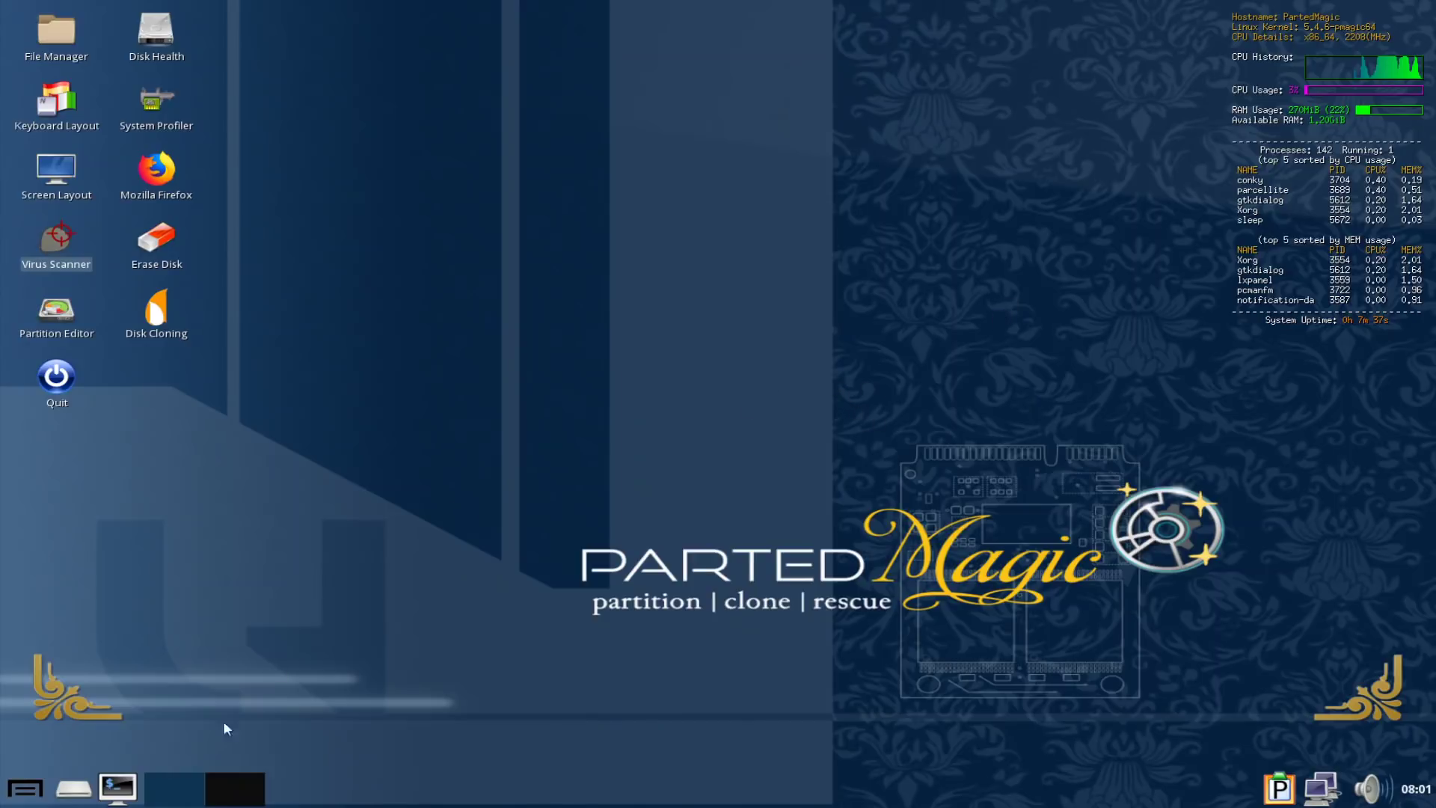
left_click(25, 789)
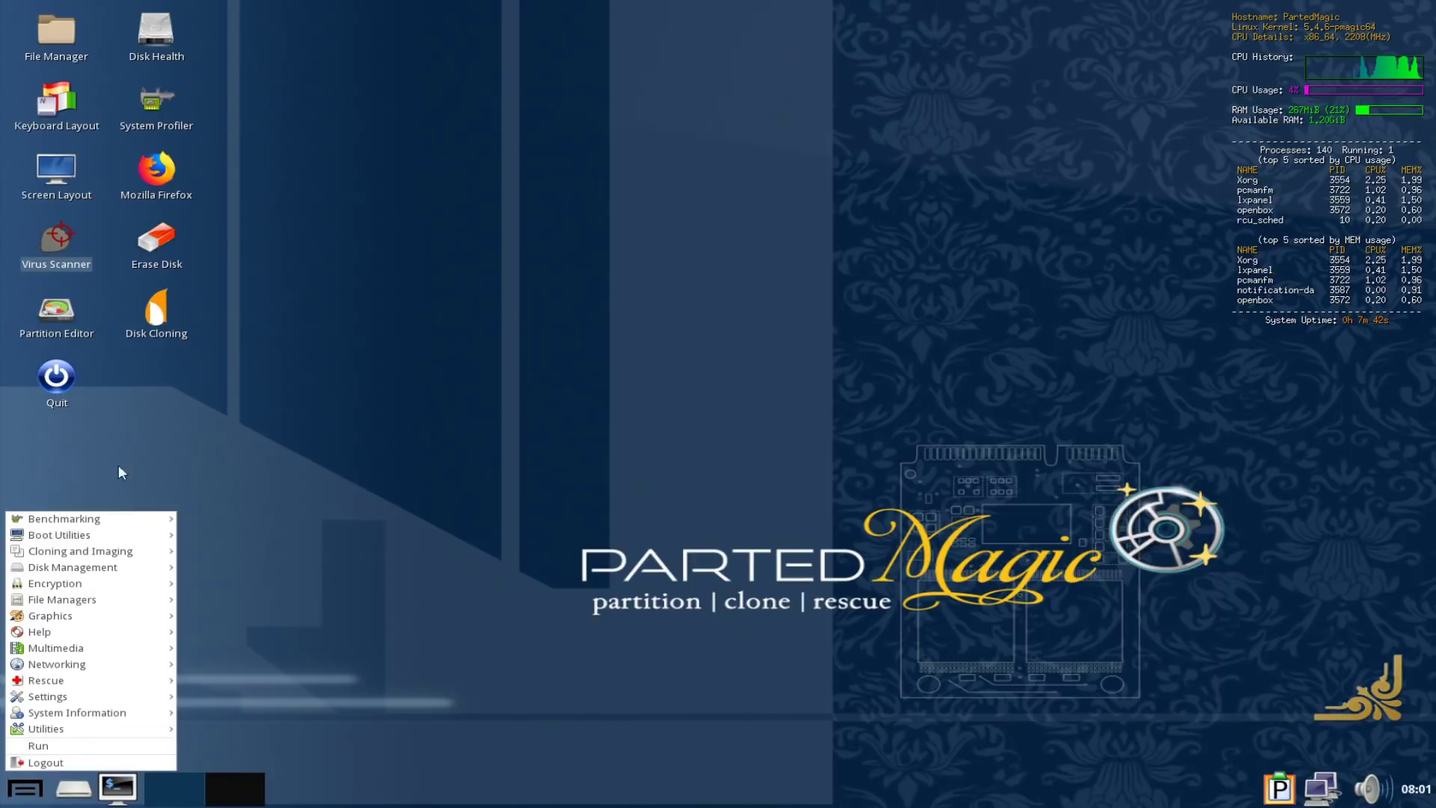
mouse_move(95, 517)
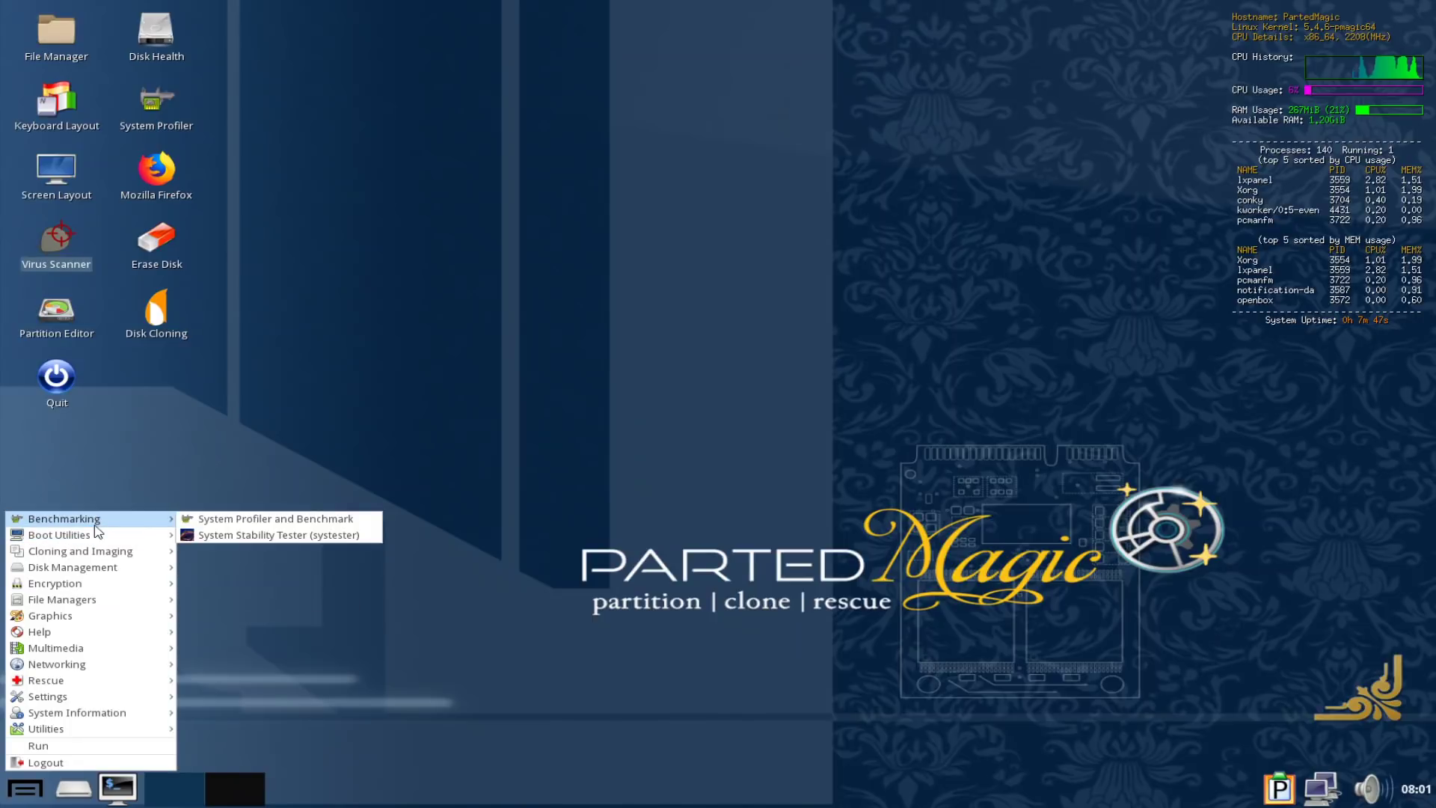
left_click(241, 442)
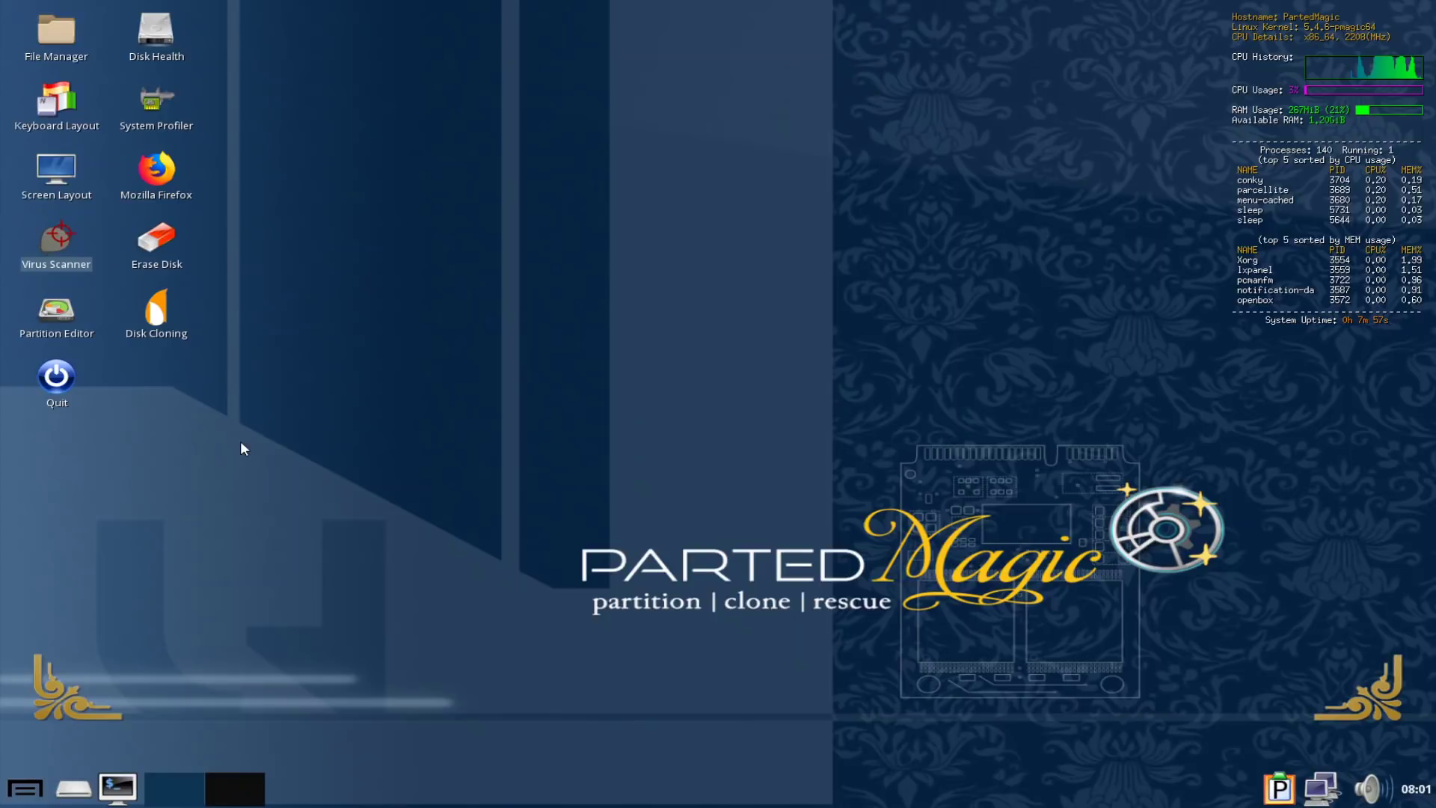
Run the Boot Loader Restore Utility from Boot Utilities, view its root partition list and try to cancel out of Grub Doctor
left_click(36, 798)
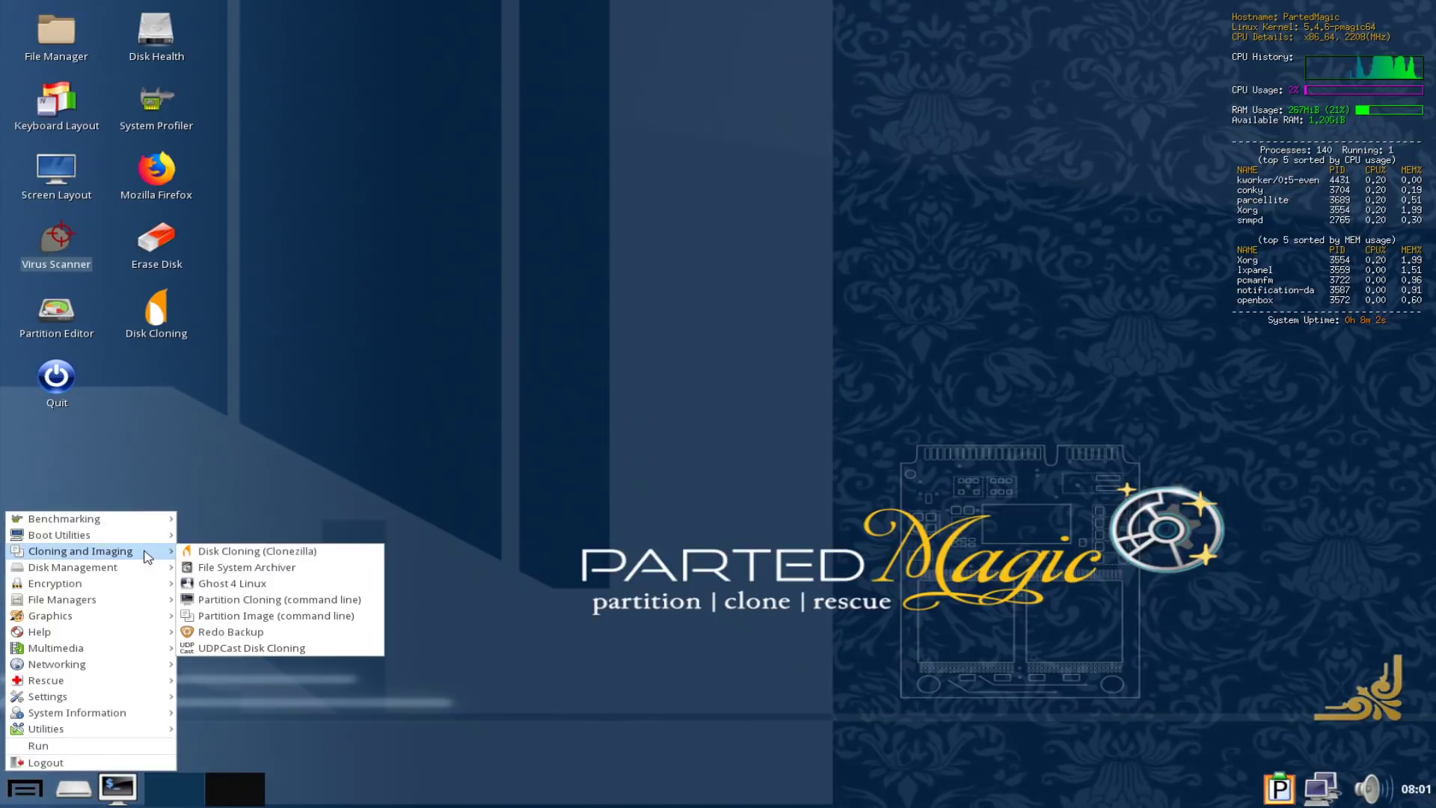
mouse_move(144, 540)
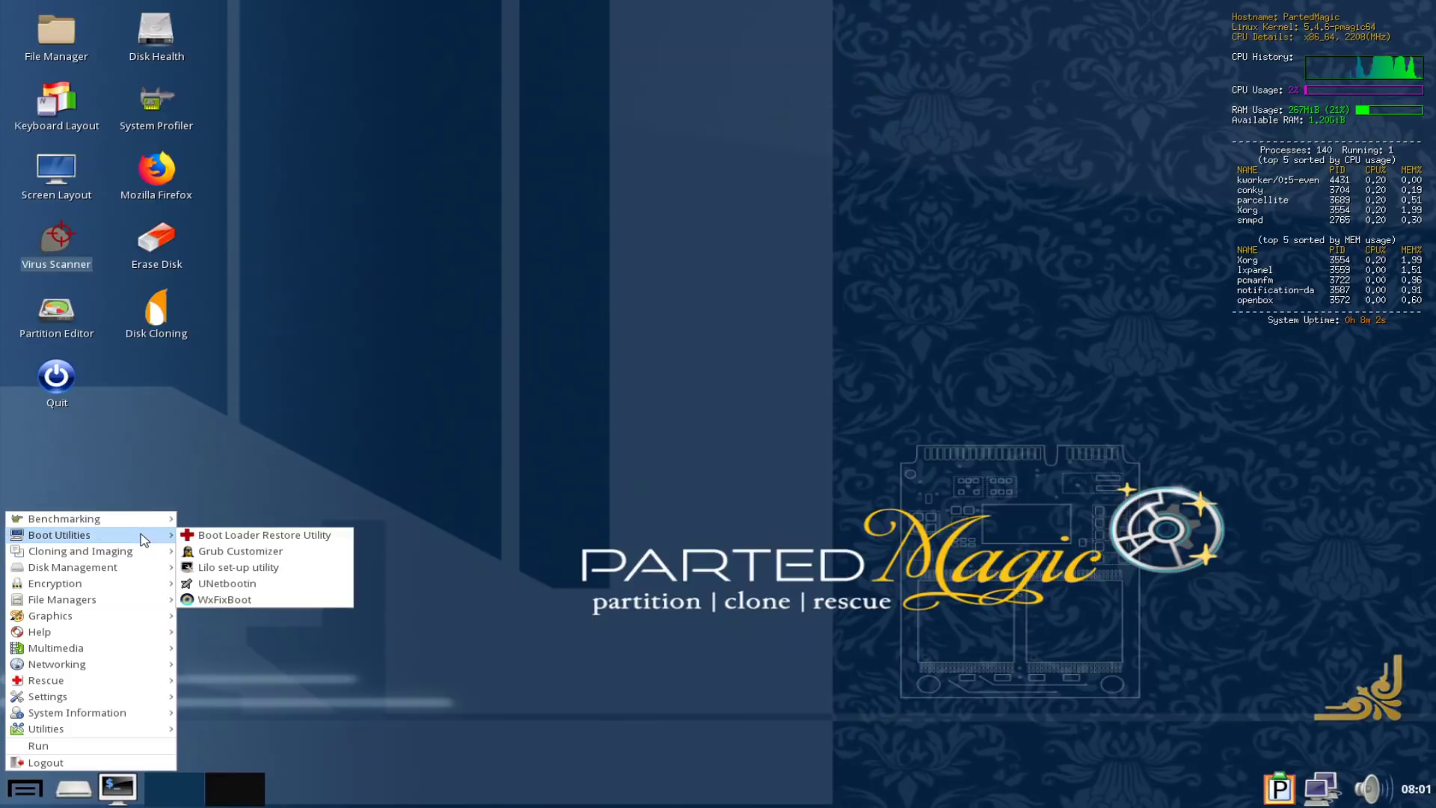
left_click(209, 535)
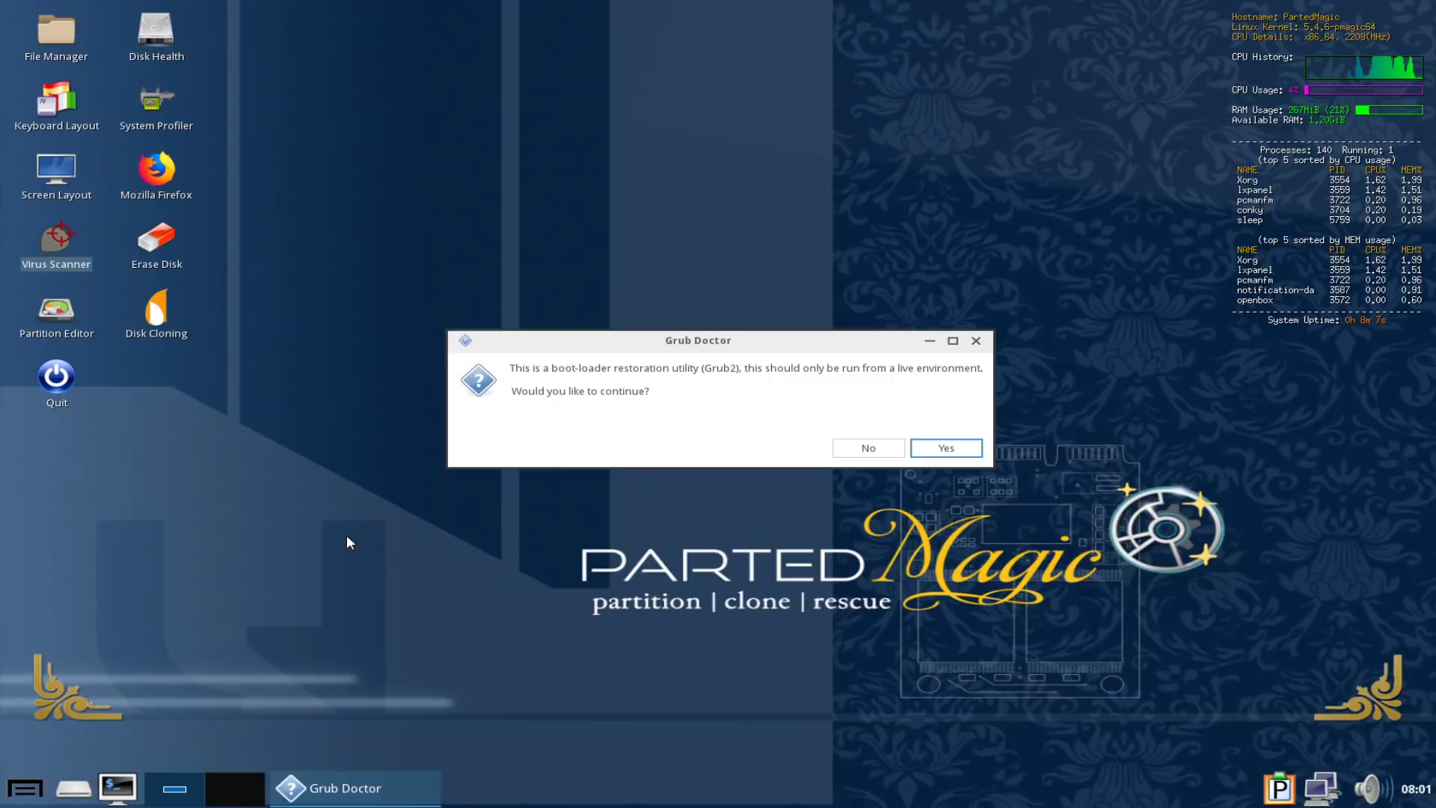
left_click(938, 449)
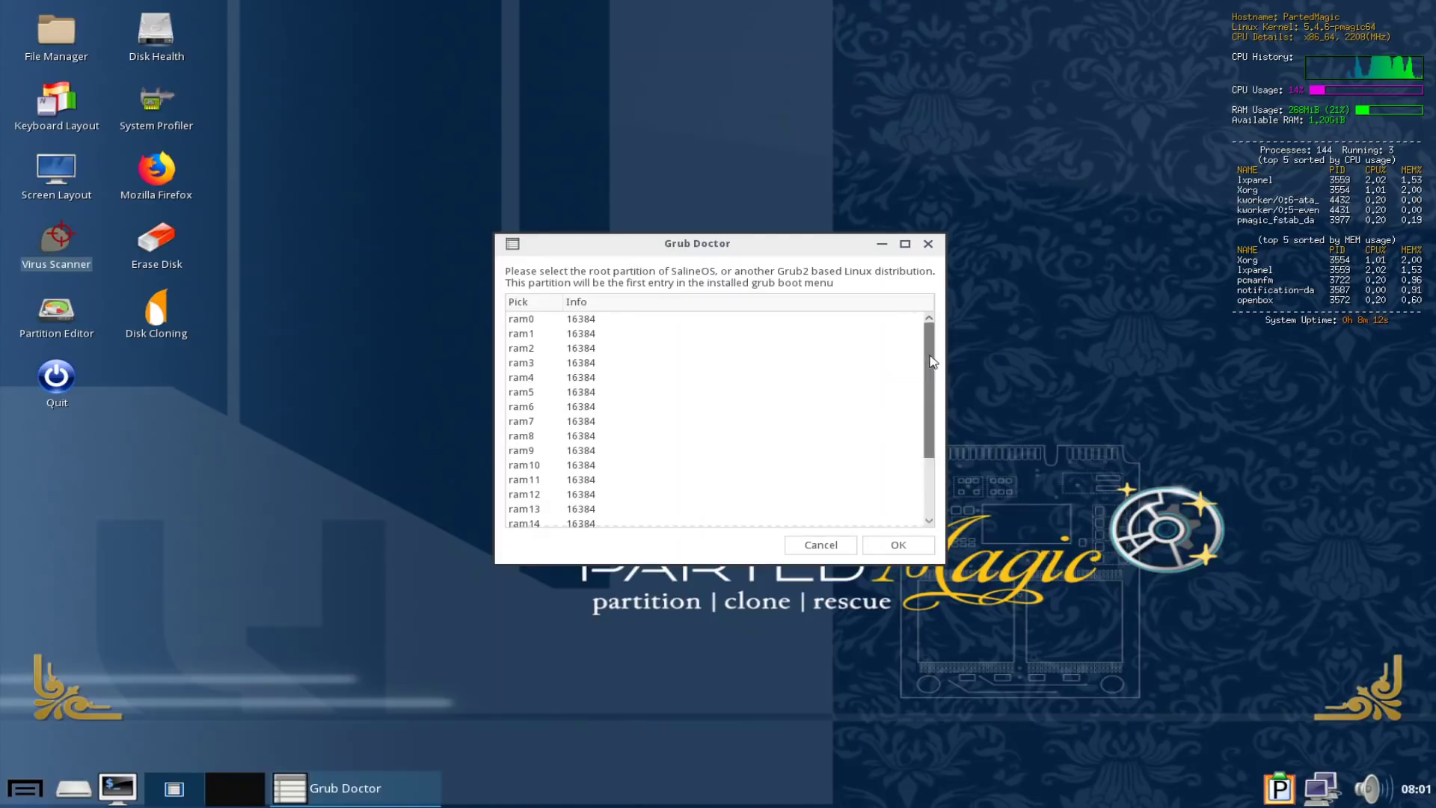
left_click_drag(931, 361, 931, 420)
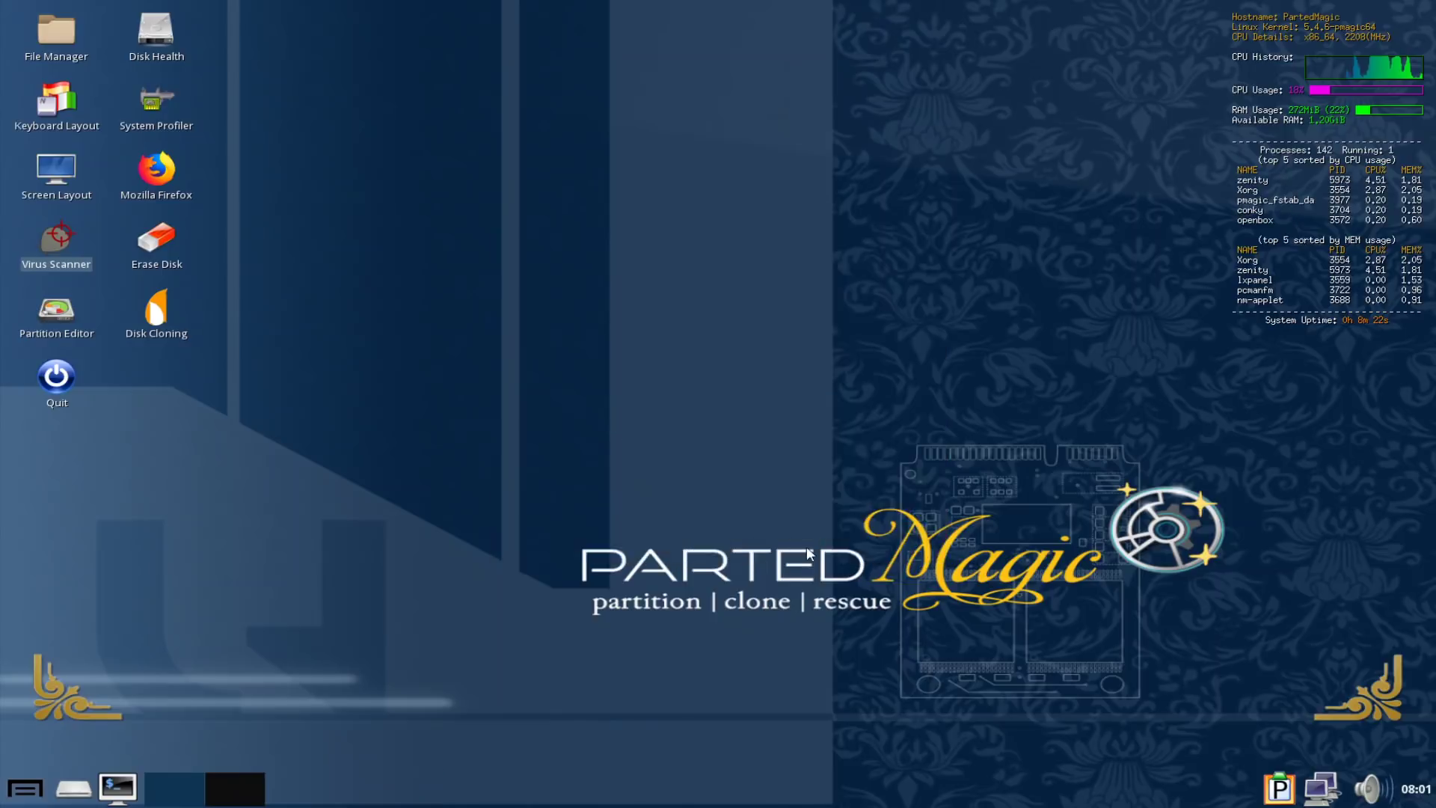
left_click(787, 548)
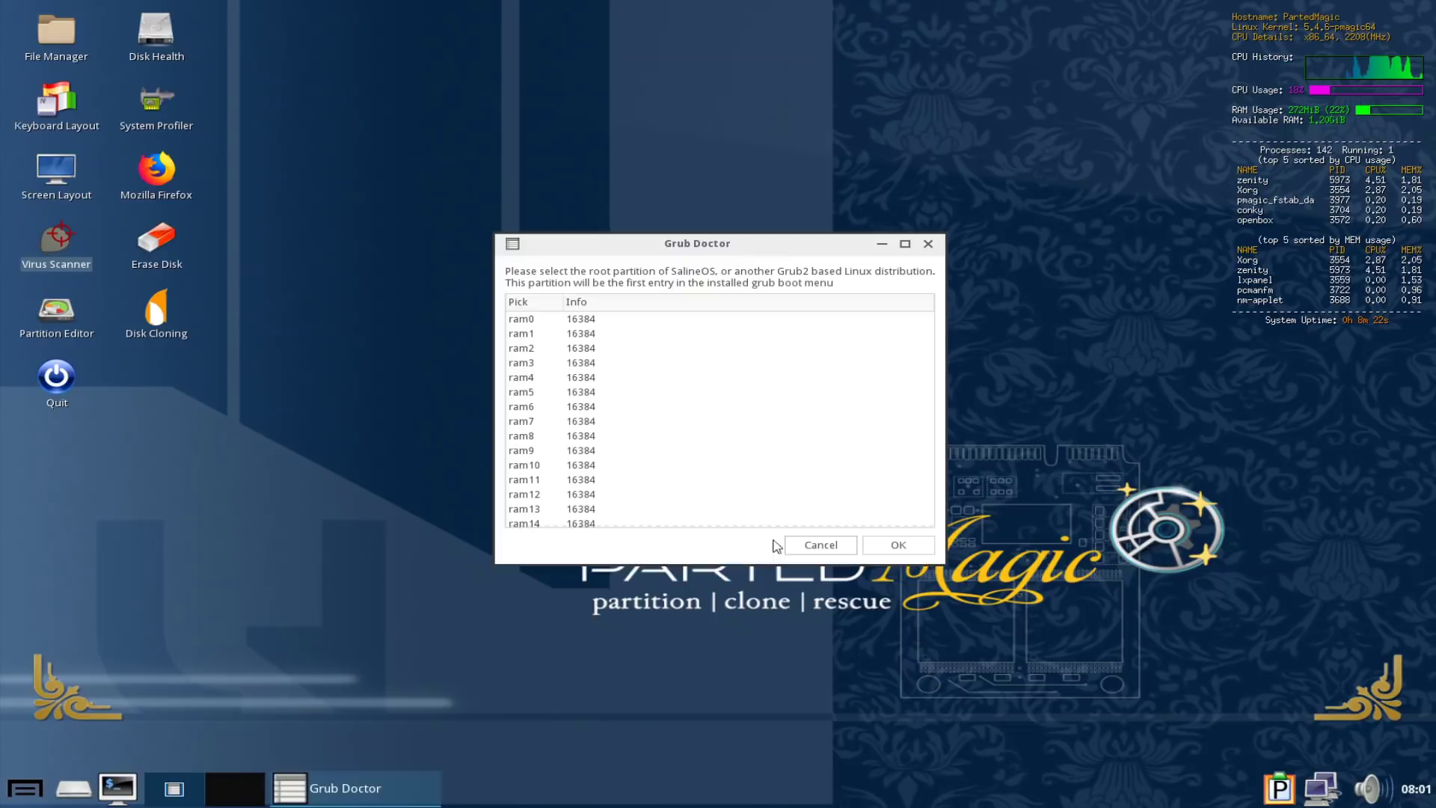
left_click(928, 245)
left_click(827, 545)
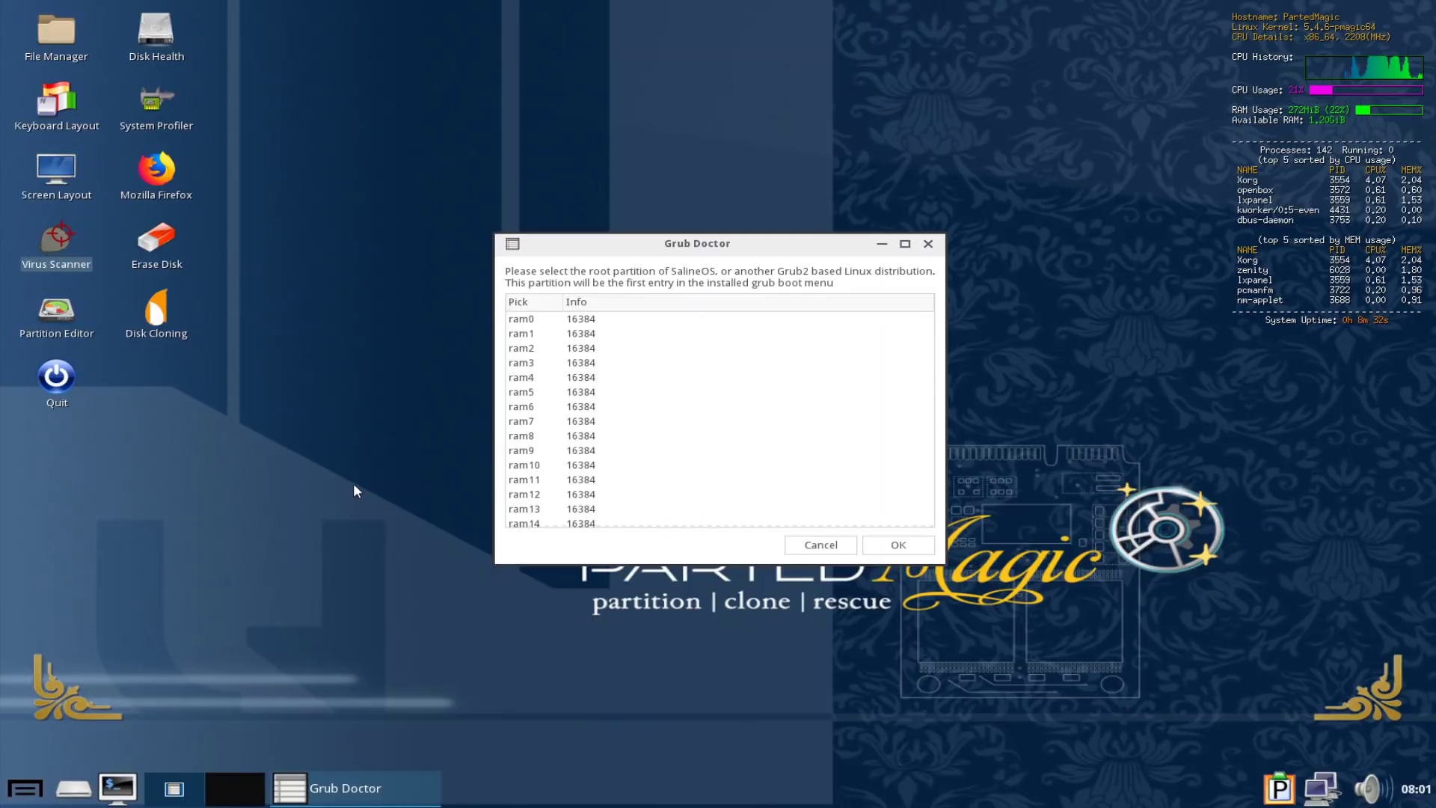
Review the Graphics, Multimedia, Rescue and System Information tools in Parted Magic's application menu, and close the menu
left_click(40, 793)
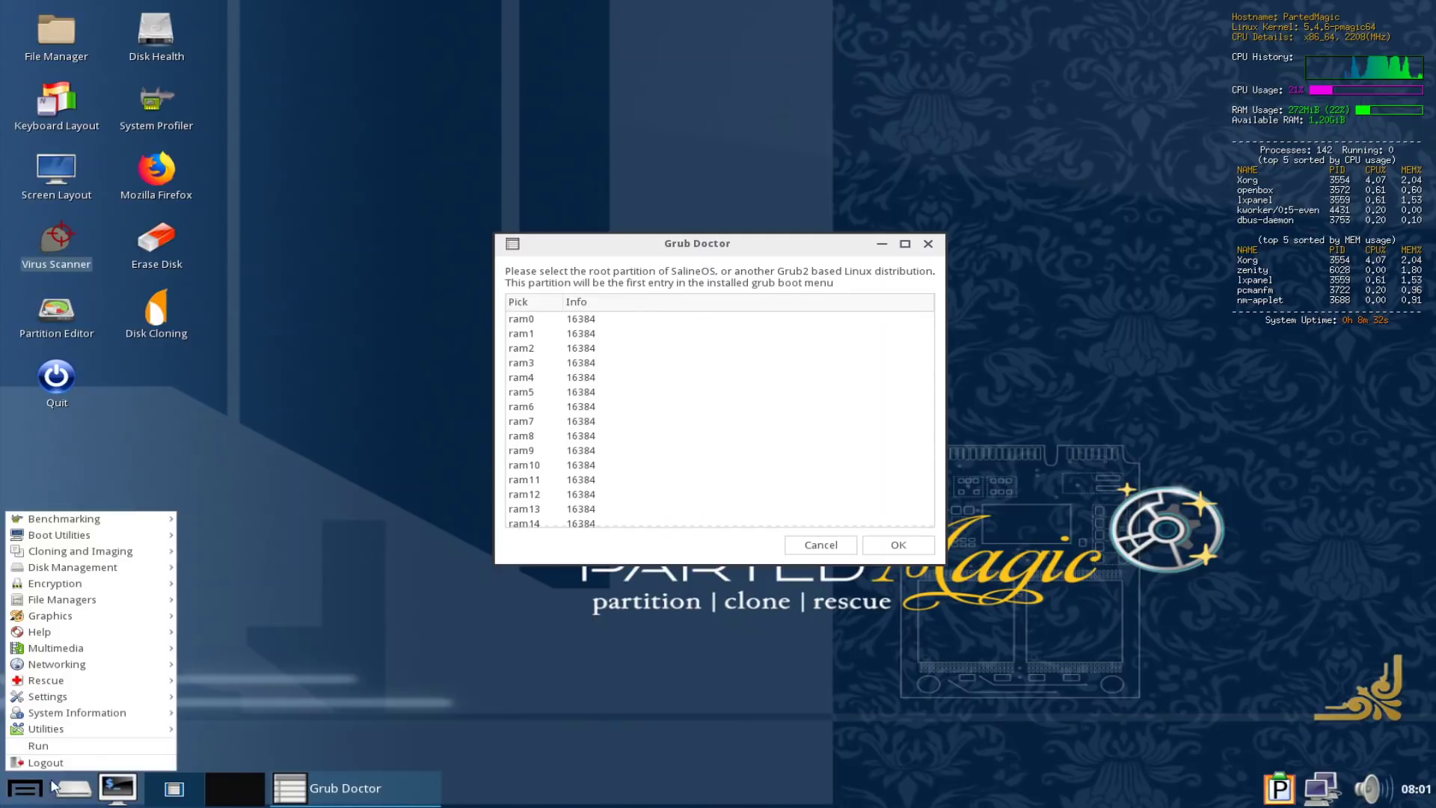
mouse_move(157, 585)
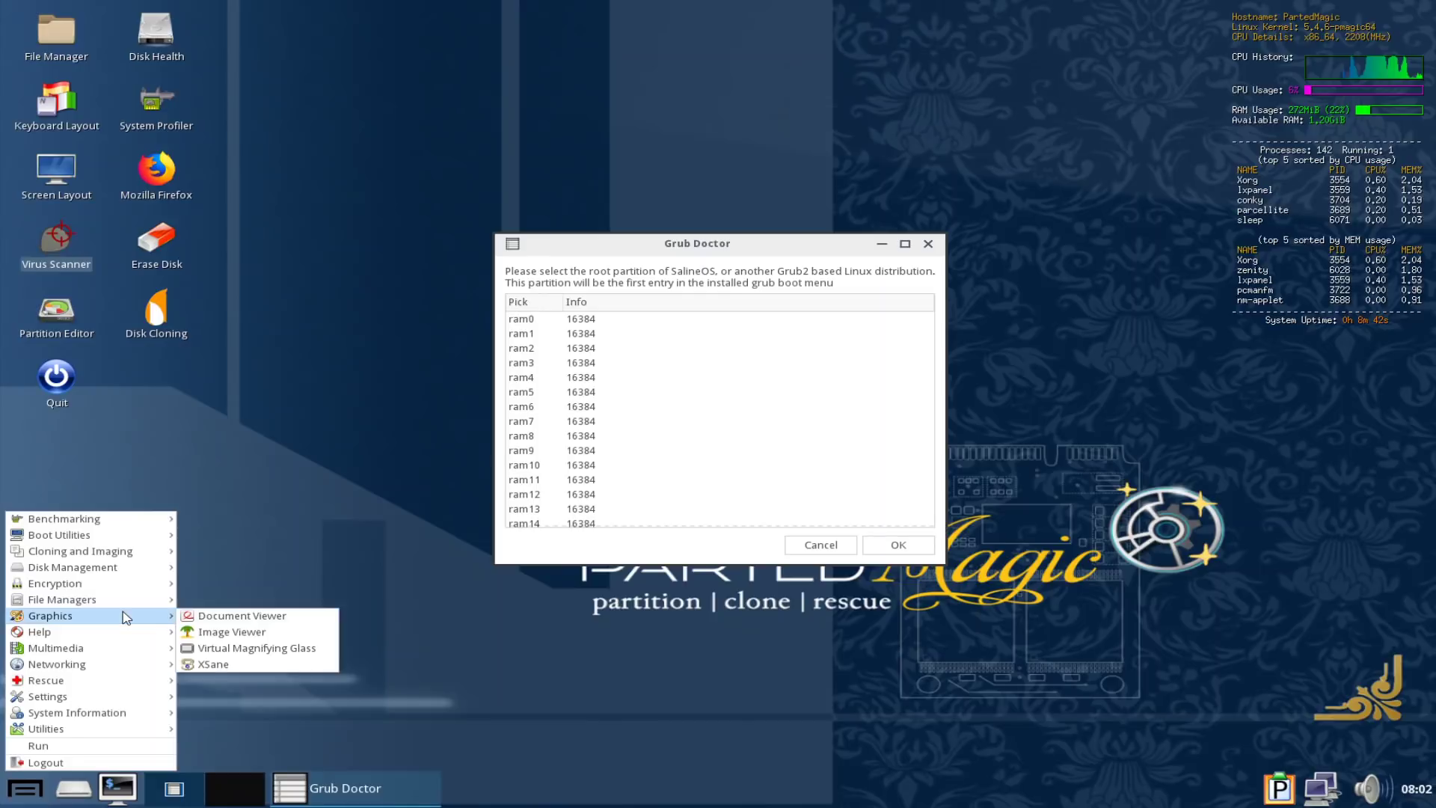
mouse_move(106, 652)
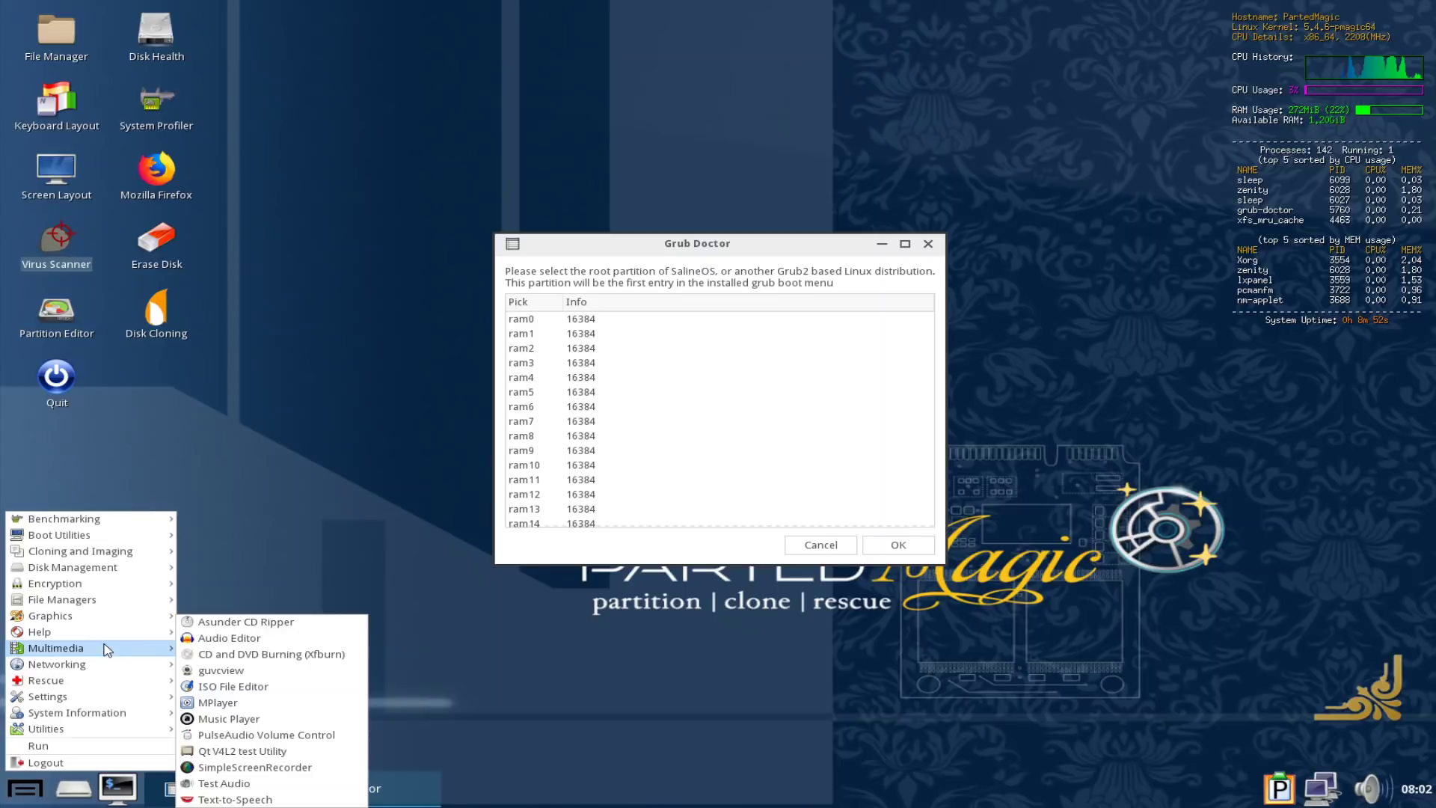
mouse_move(92, 682)
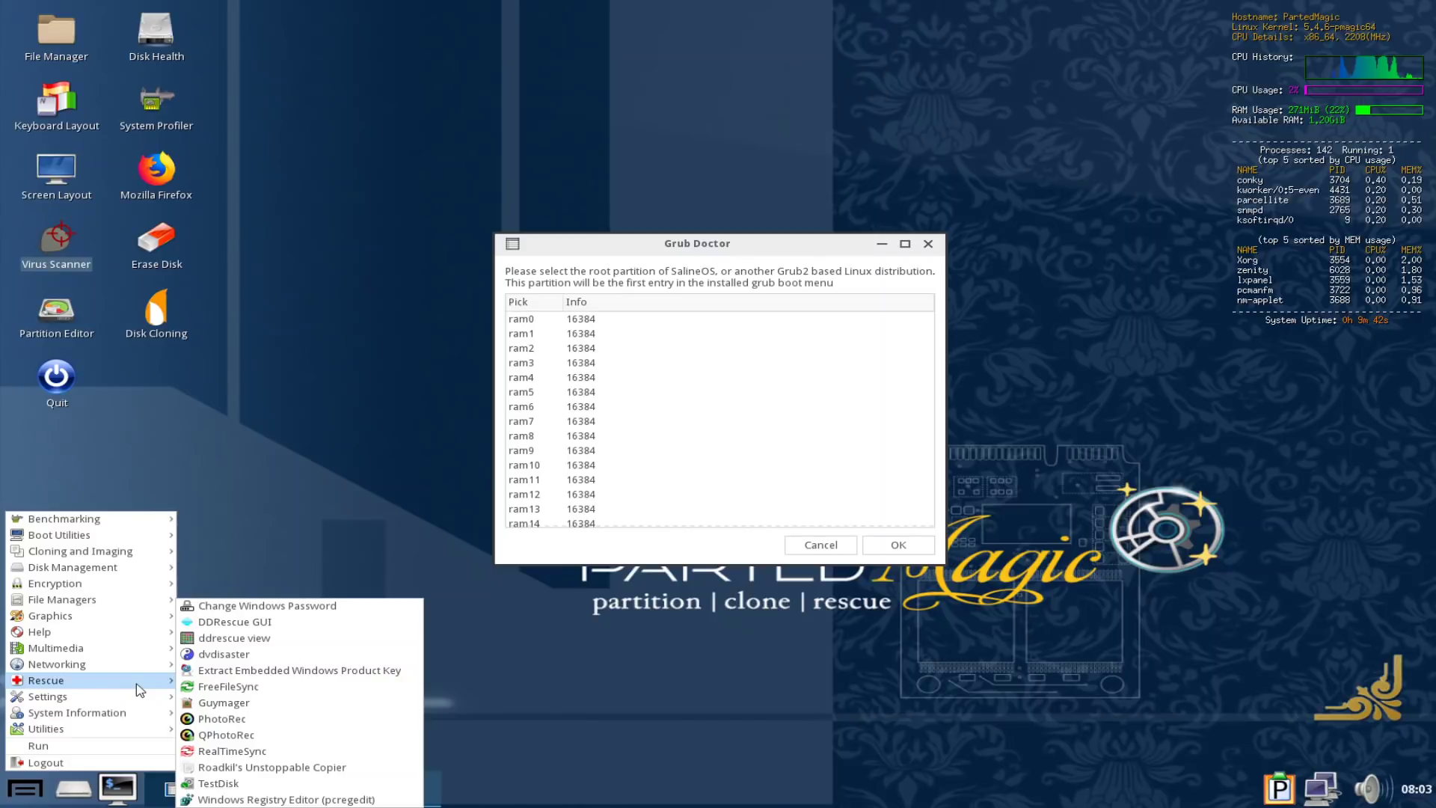
mouse_move(134, 701)
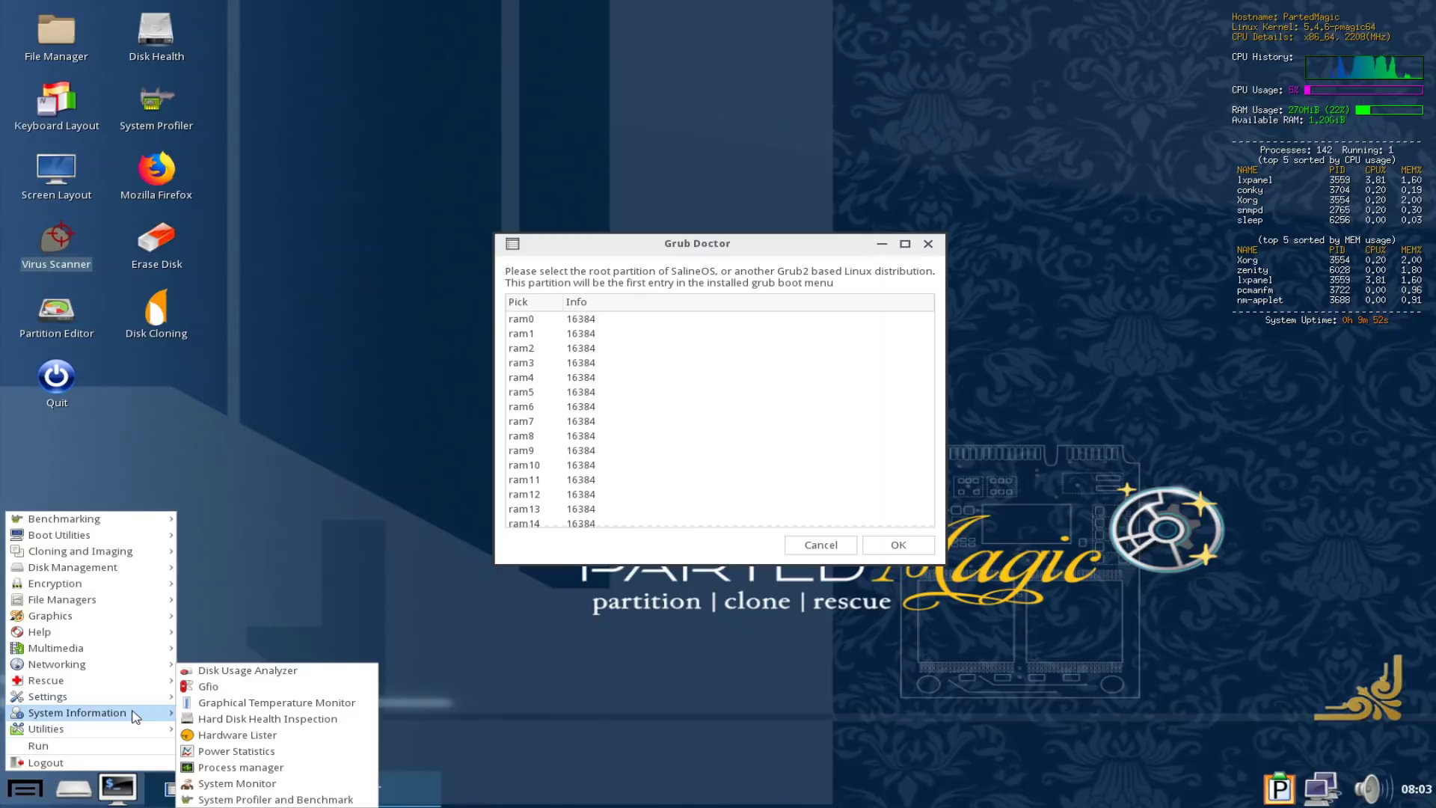
left_click(329, 553)
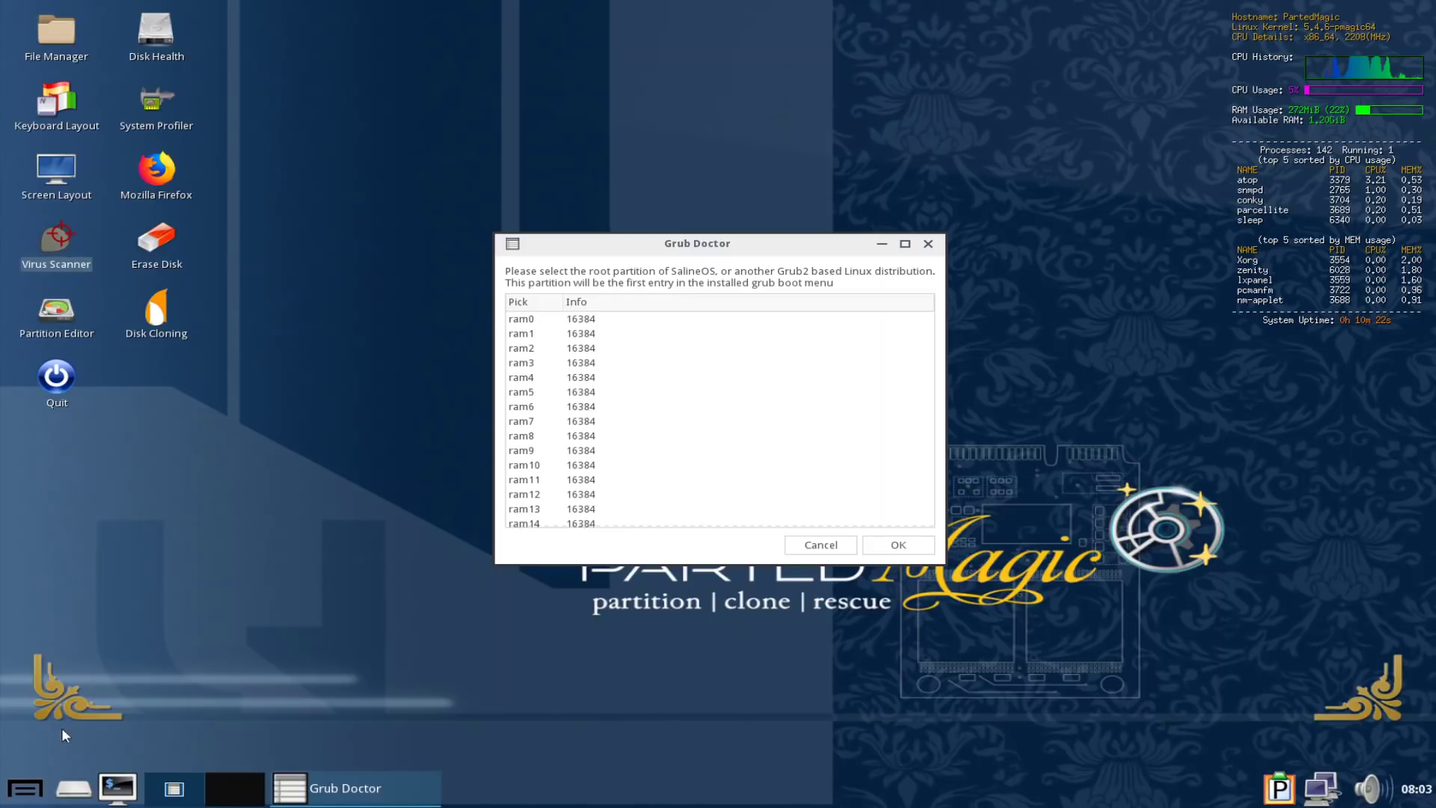
Log out of Parted Magic and turn off the virtual computer
left_click(24, 789)
left_click(52, 763)
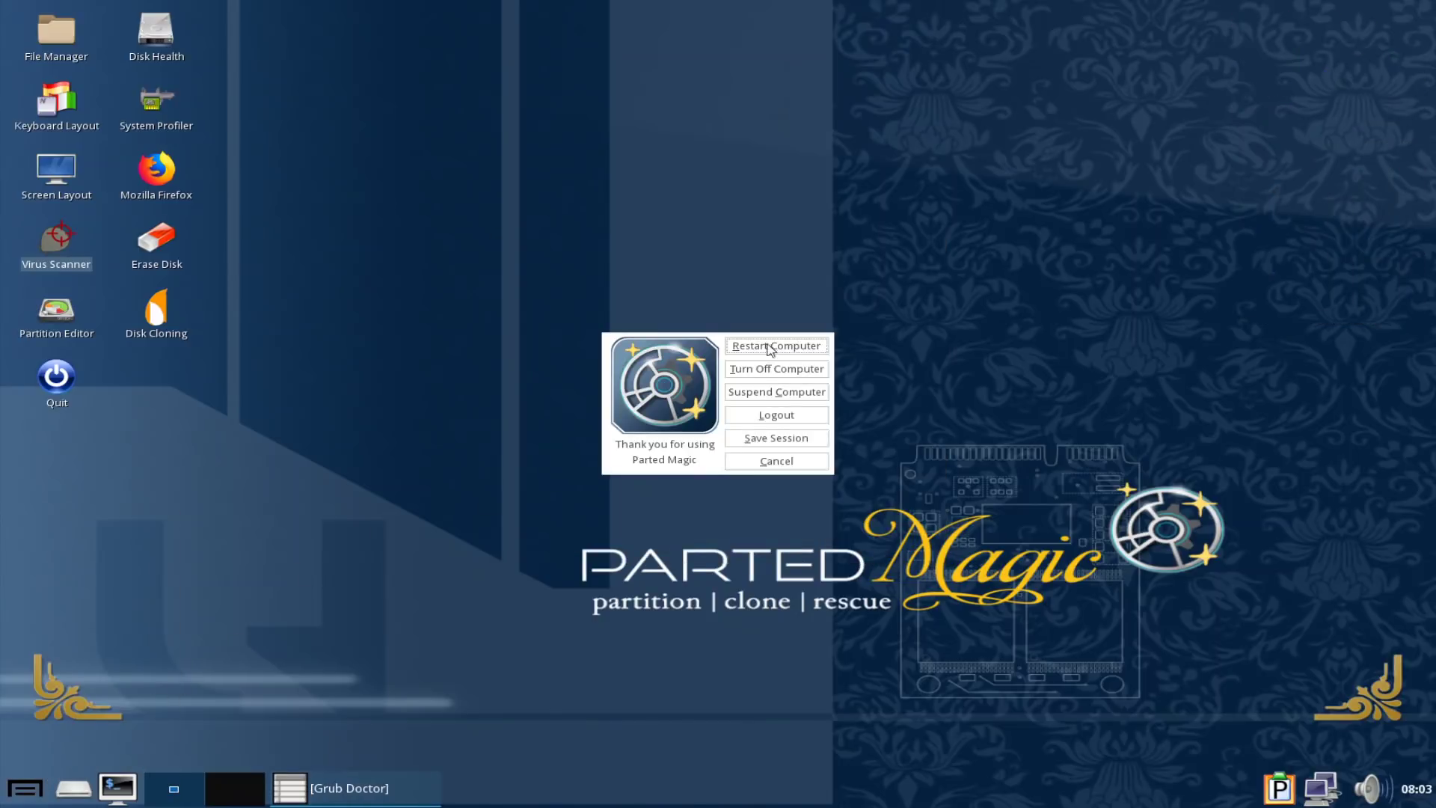
left_click(775, 369)
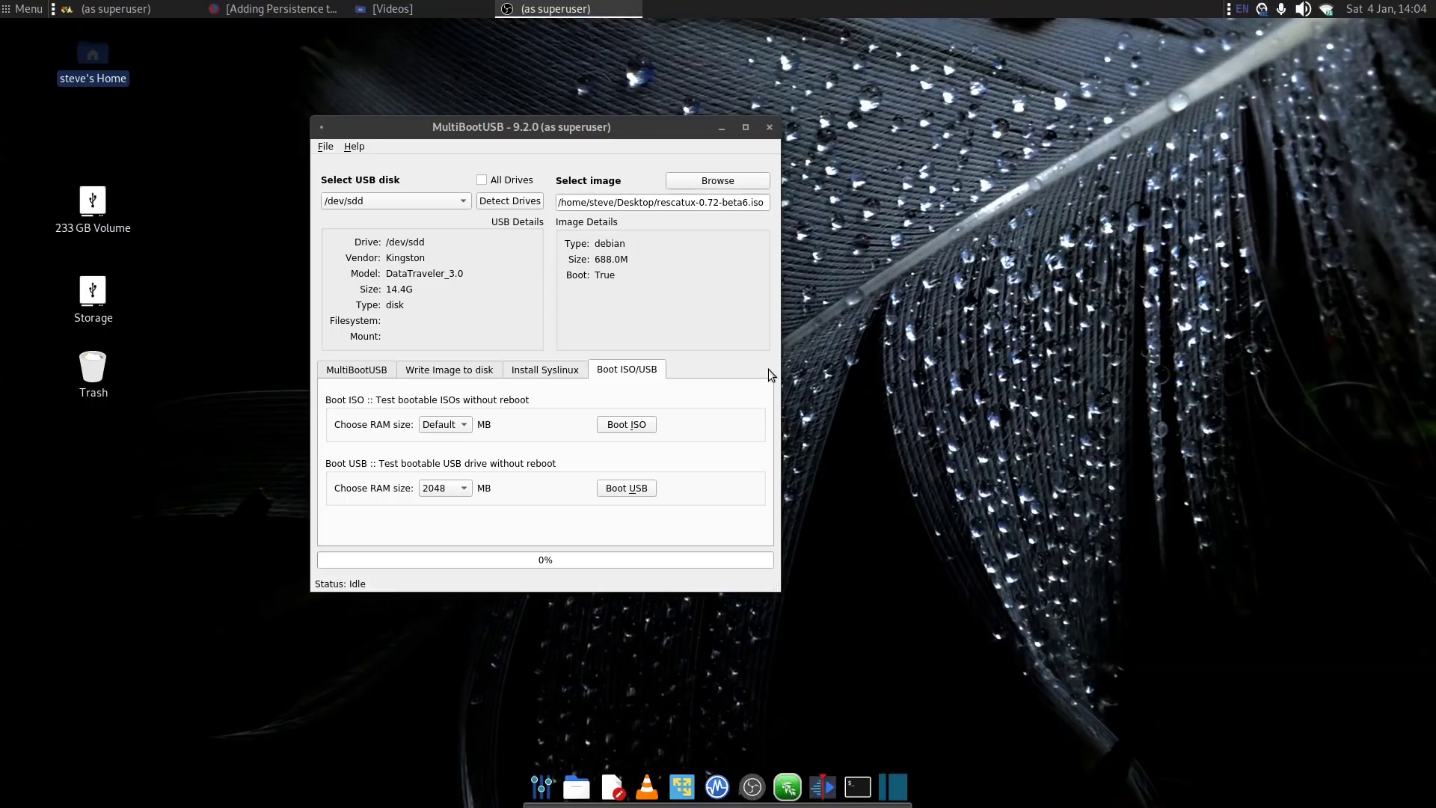
Boot the USB drive in QEMU, try to start rescatux-0.72-beta6 directly from the MultiBootUSB menu, and close QEMU
left_click(638, 486)
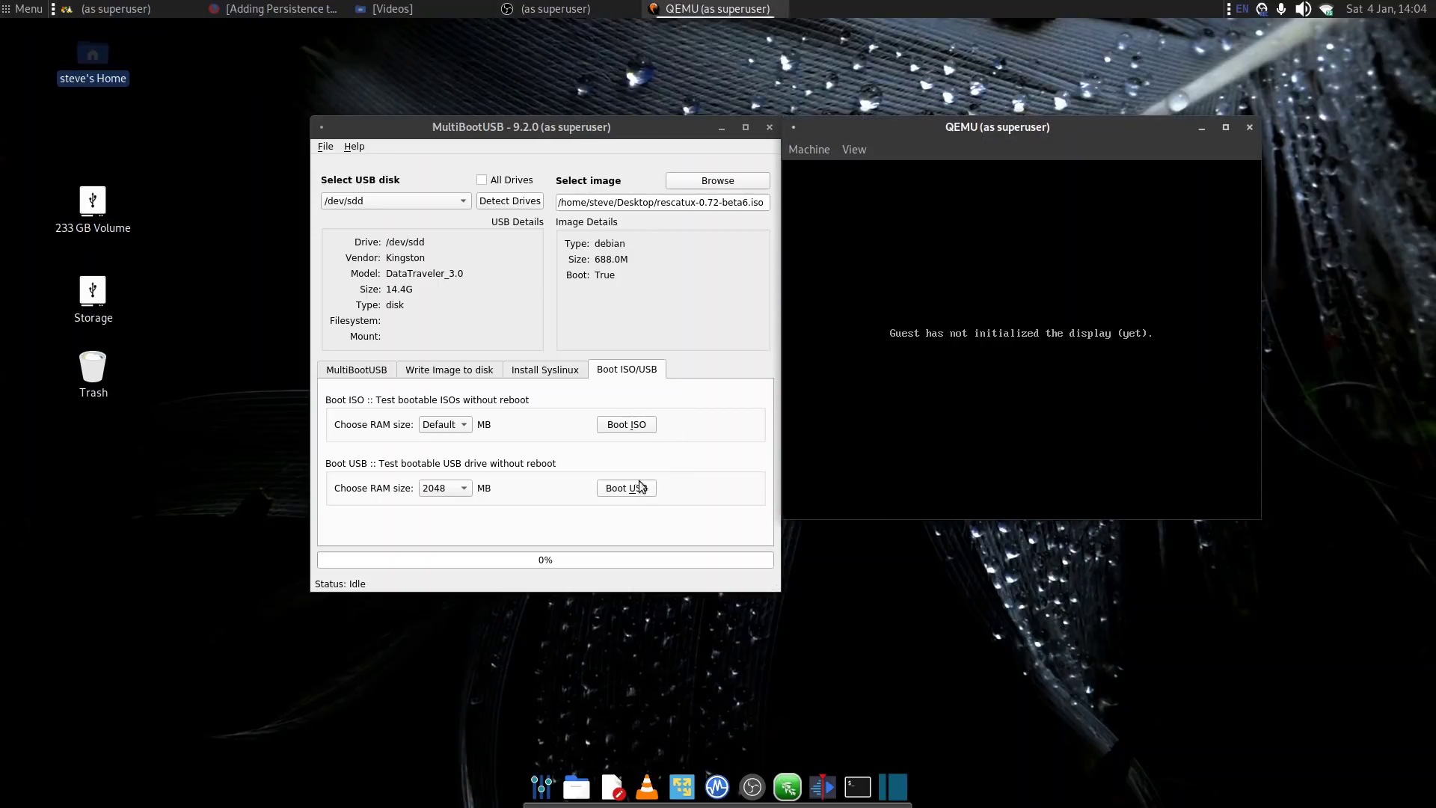
left_click_drag(913, 131, 471, 149)
key("Down")
key("Down")
key("Down")
key("Down")
key("Down")
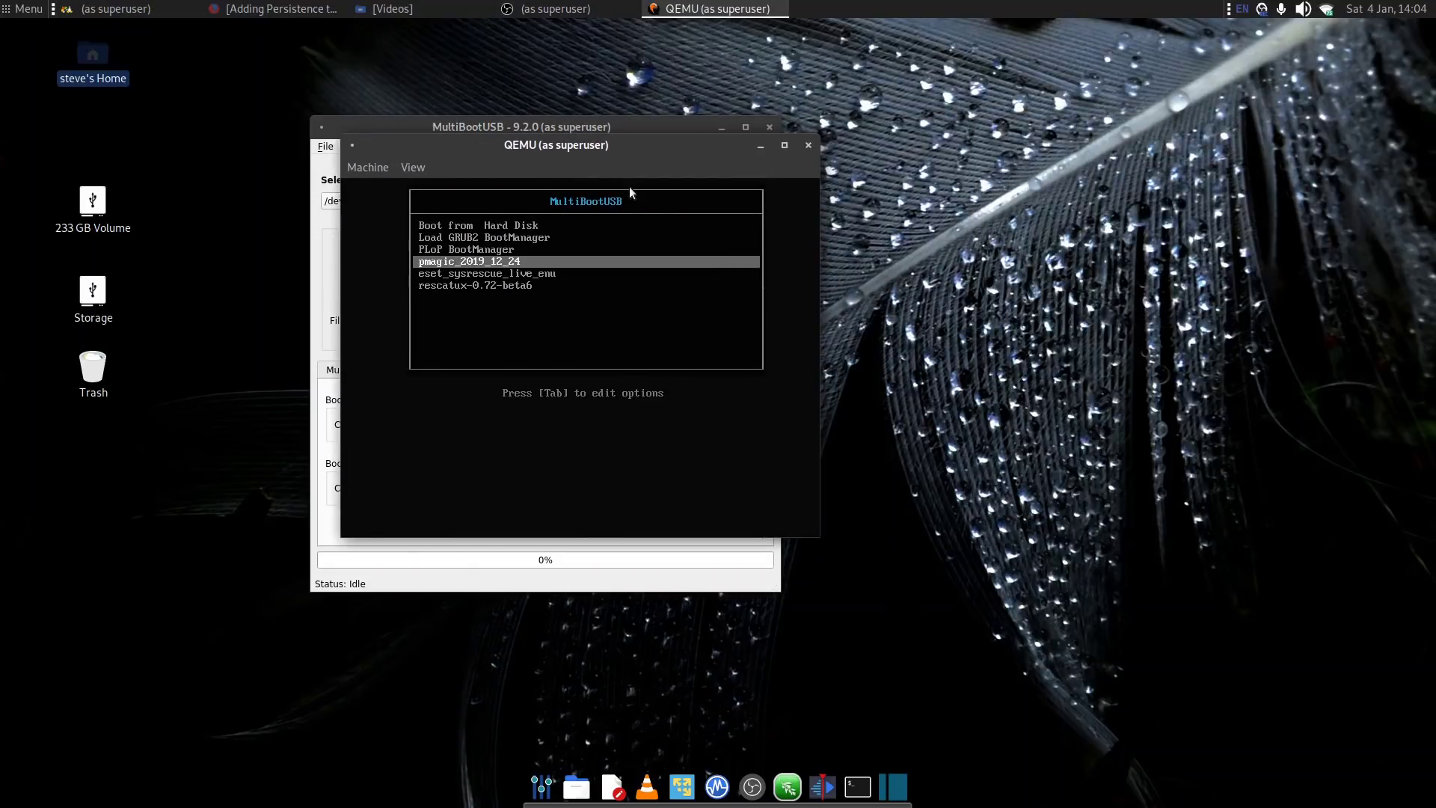
key("Return")
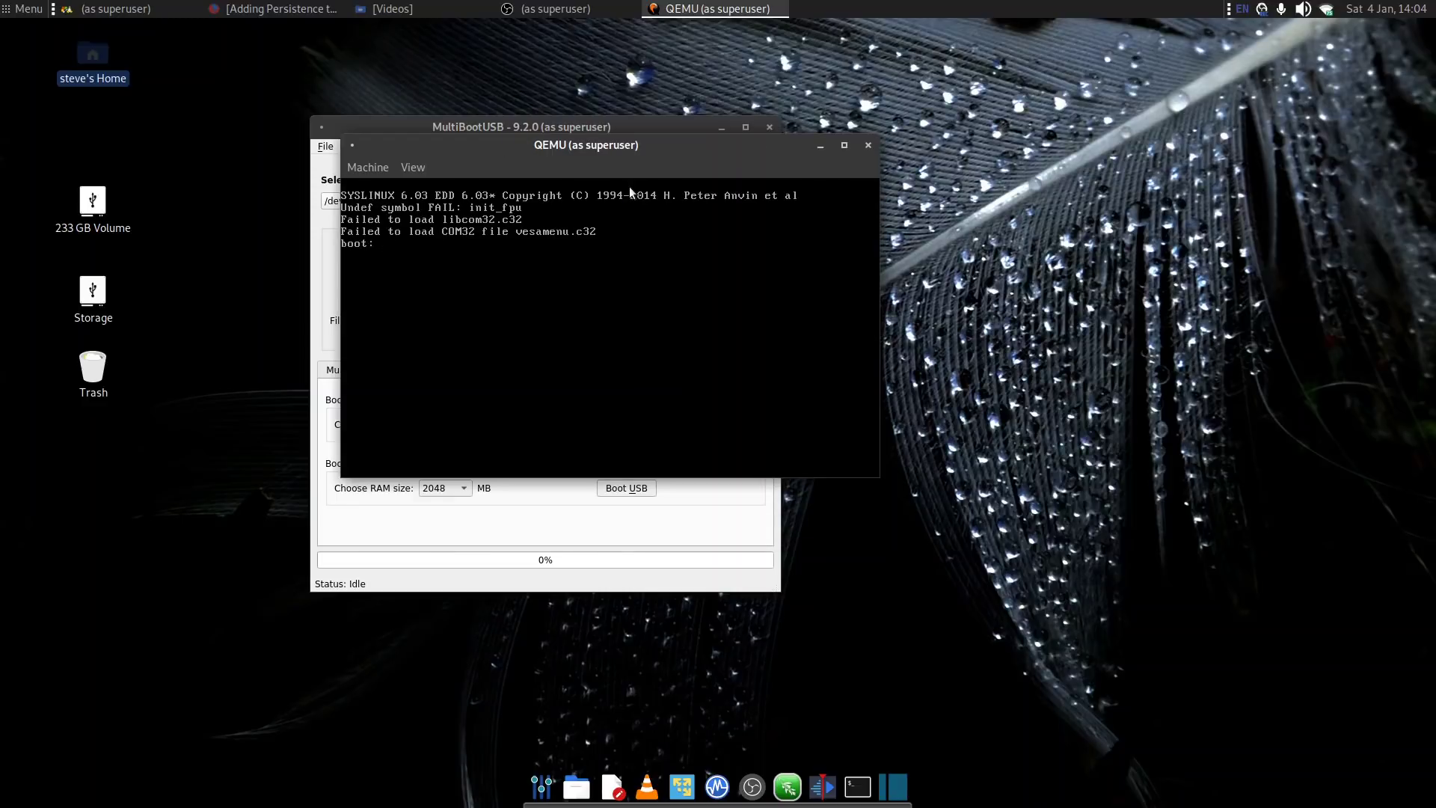
left_click(867, 147)
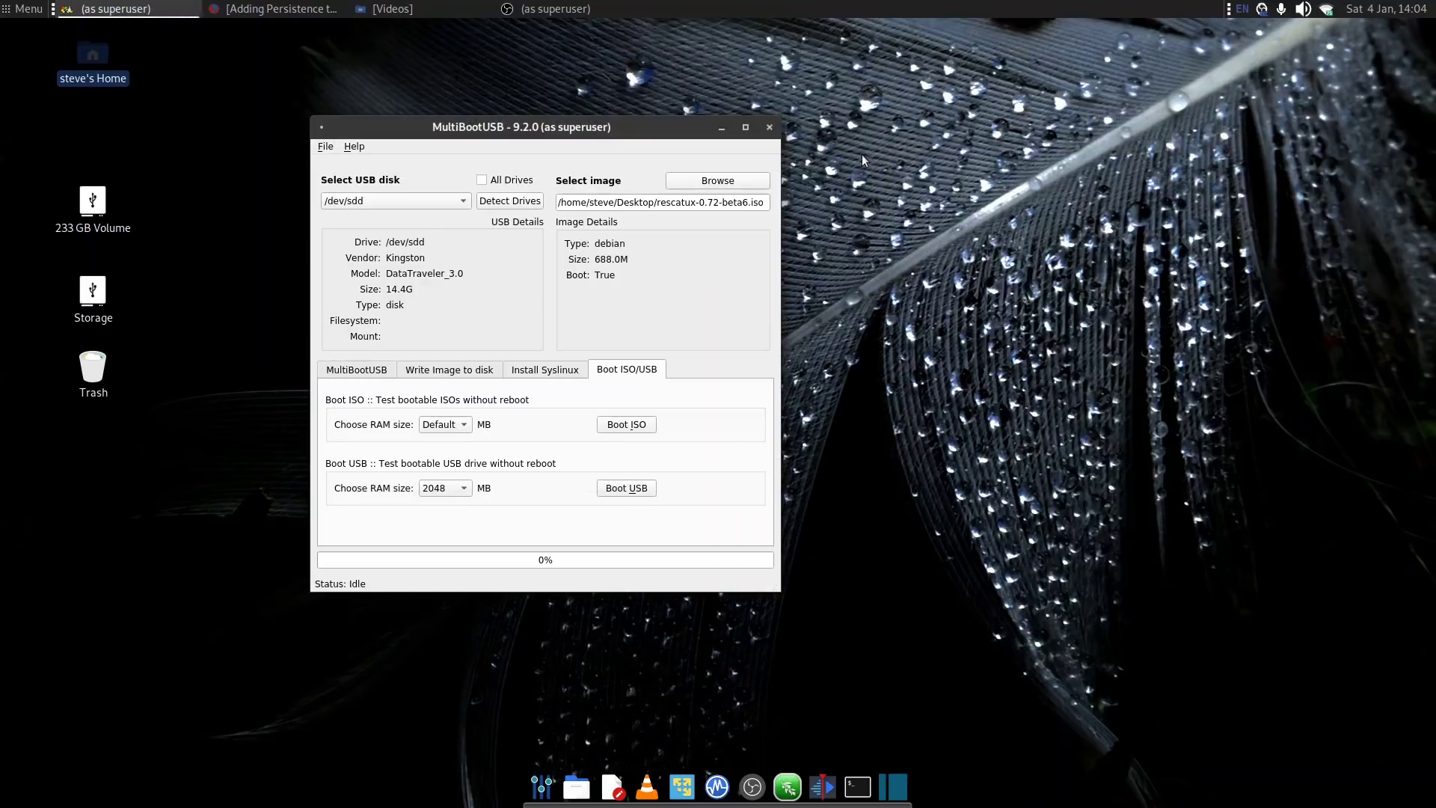
Boot the USB drive in QEMU again and load the GRUB2 BootManager from the MultiBootUSB menu
left_click(627, 488)
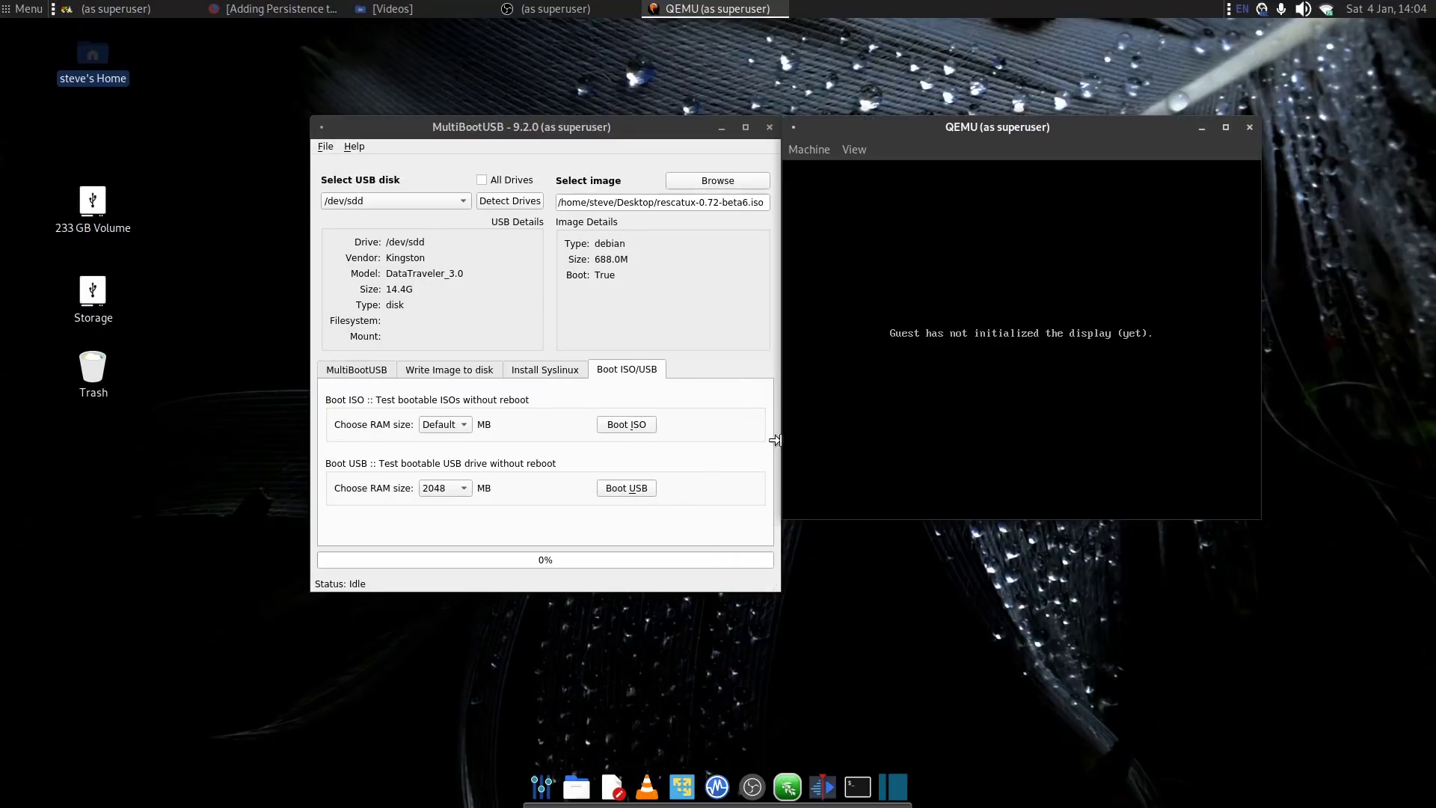
left_click_drag(952, 142, 439, 105)
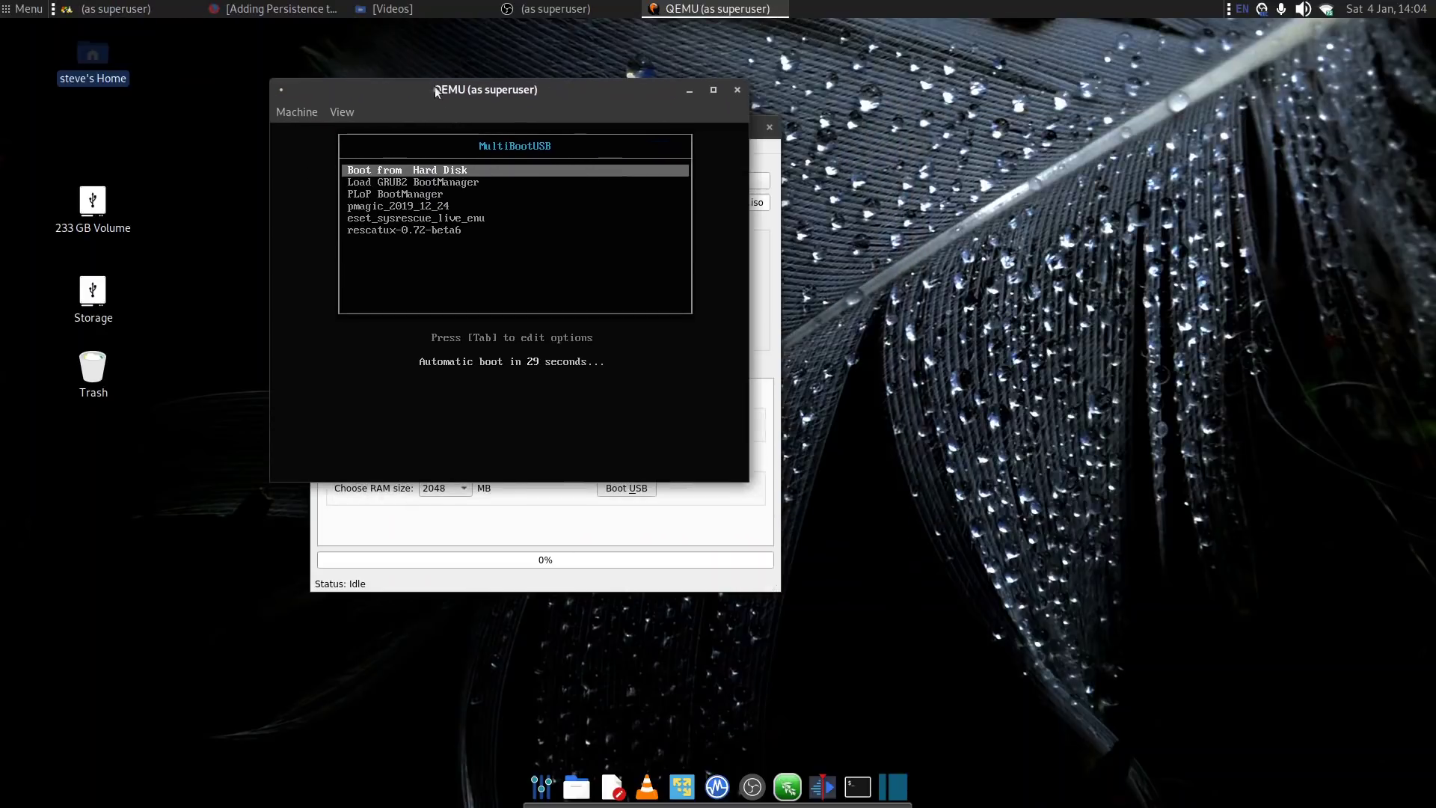
key("Down")
key("Down")
key("Down")
key("Down")
key("Down")
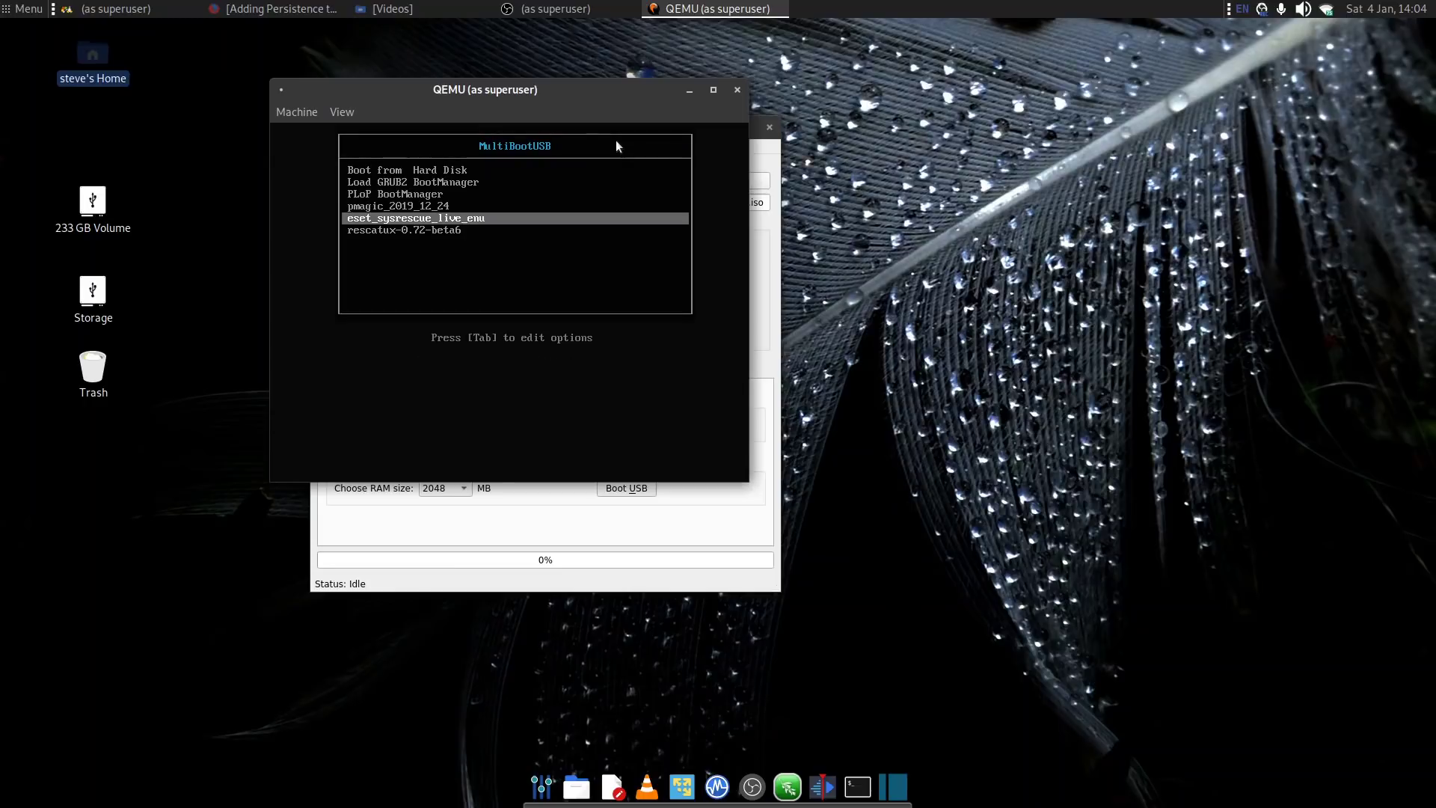
key("Up")
key("Up")
key("Up")
key("Up")
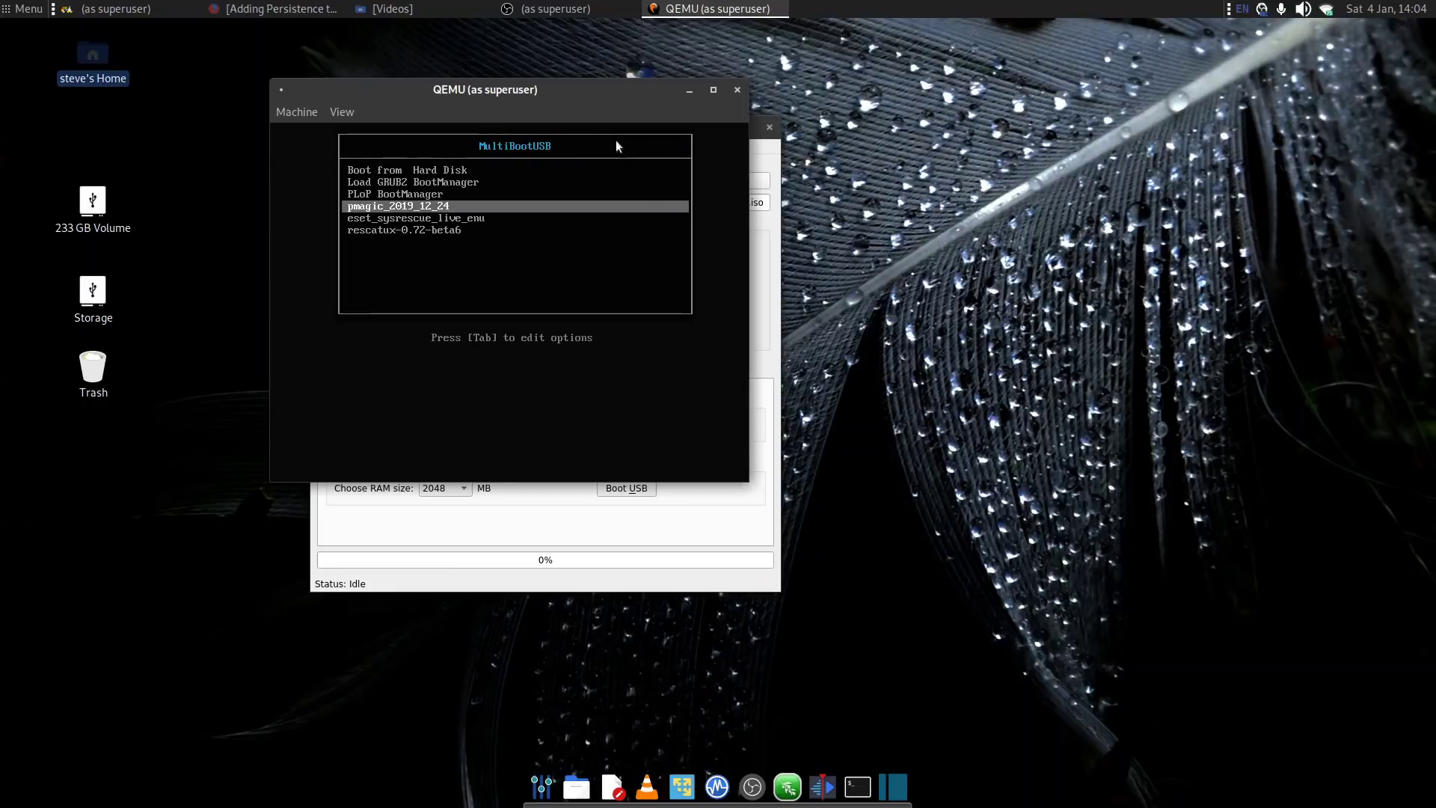
key("Return")
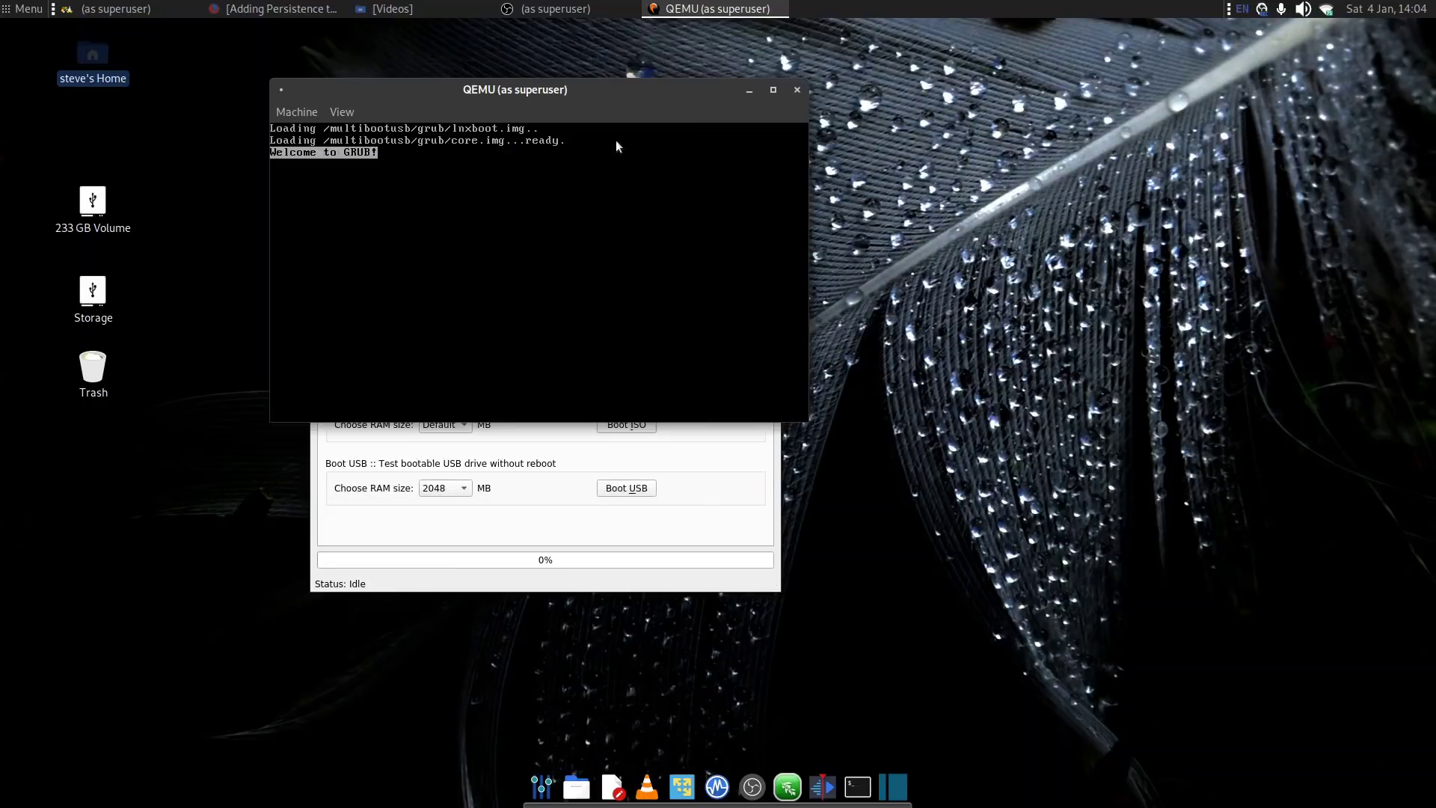
Choose rescatux-0.72-beta6 in the GRUB menu and start its default live system, kernel 4.19.0-6-amd64
key("Down")
key("Down")
key("Down")
key("Down")
key("Down")
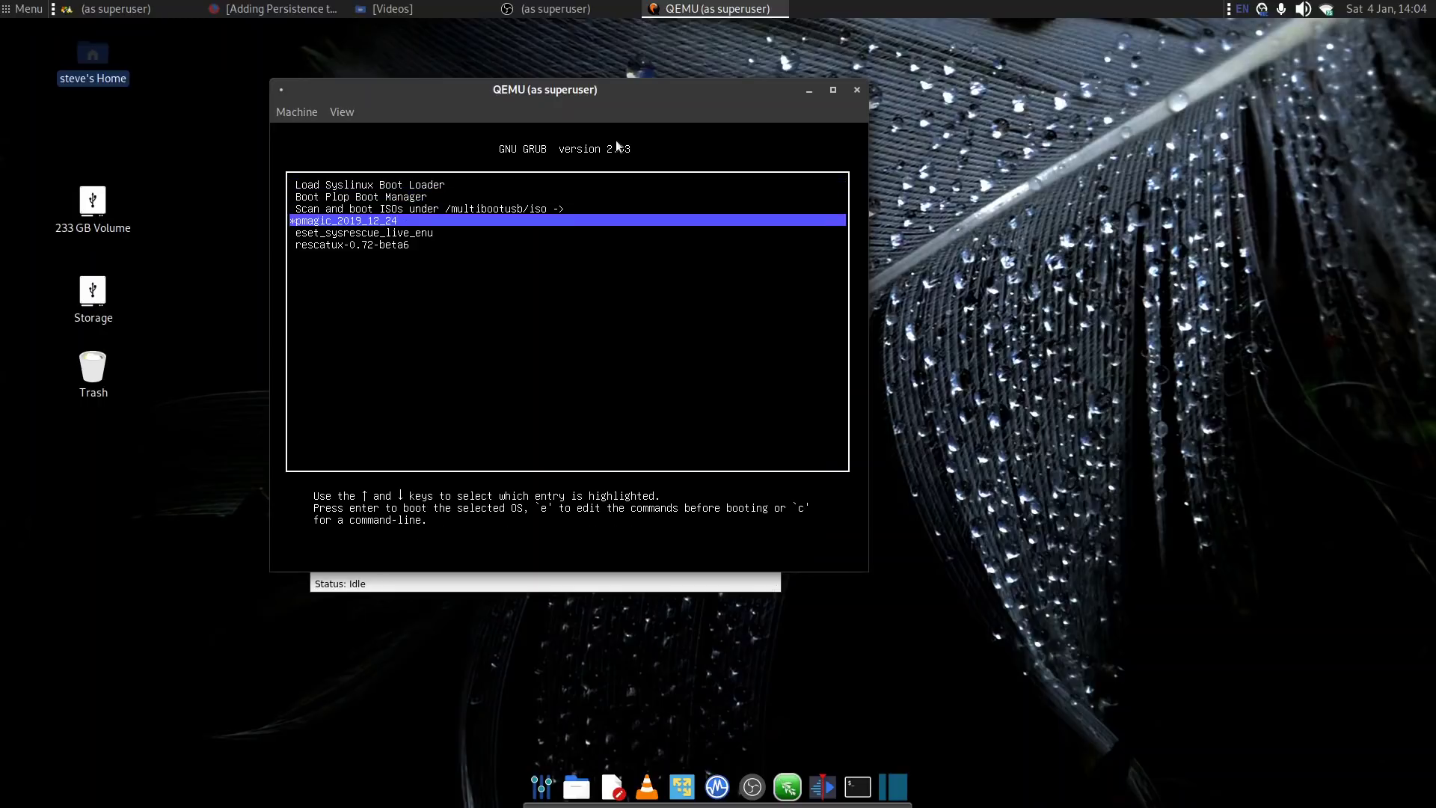
key("Return")
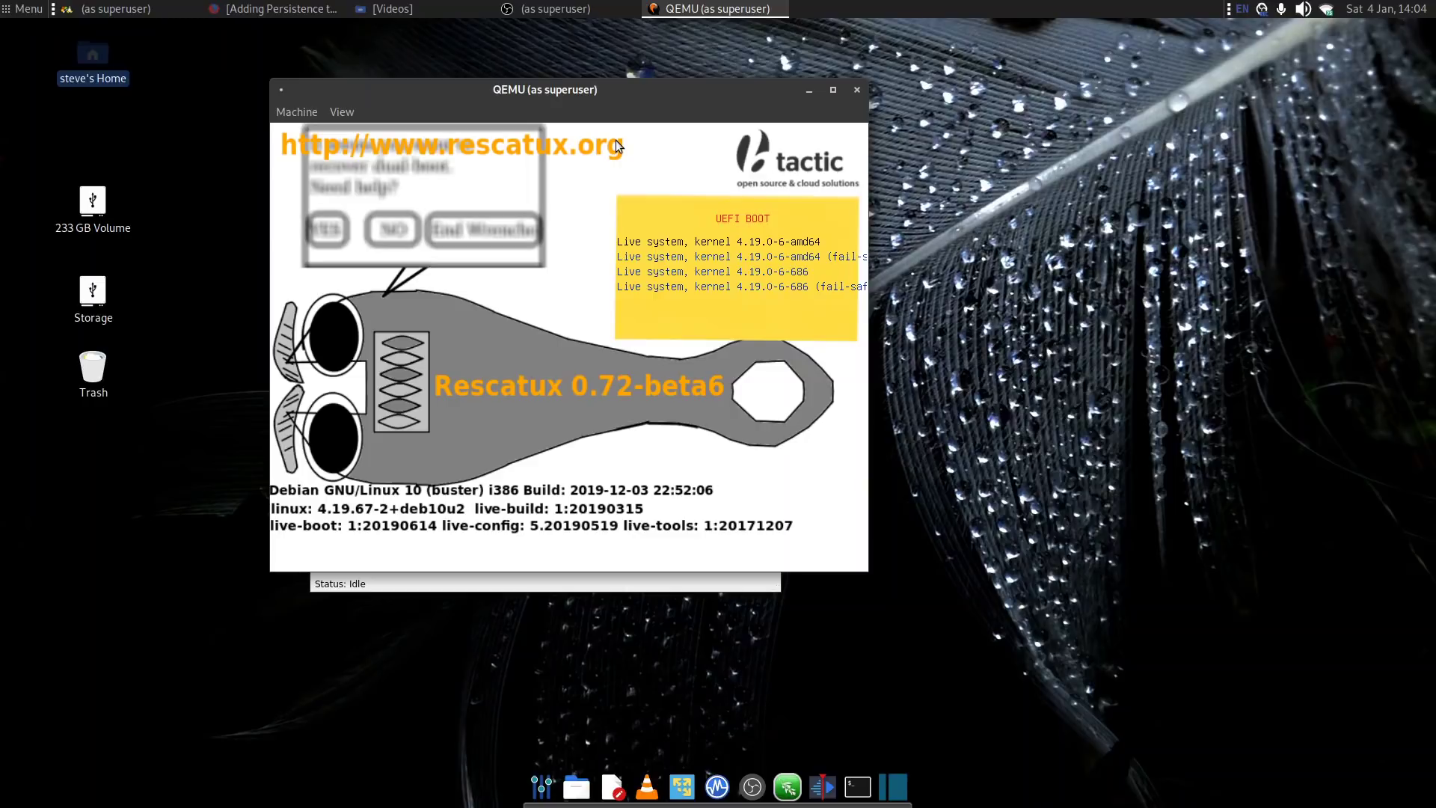
key("Return")
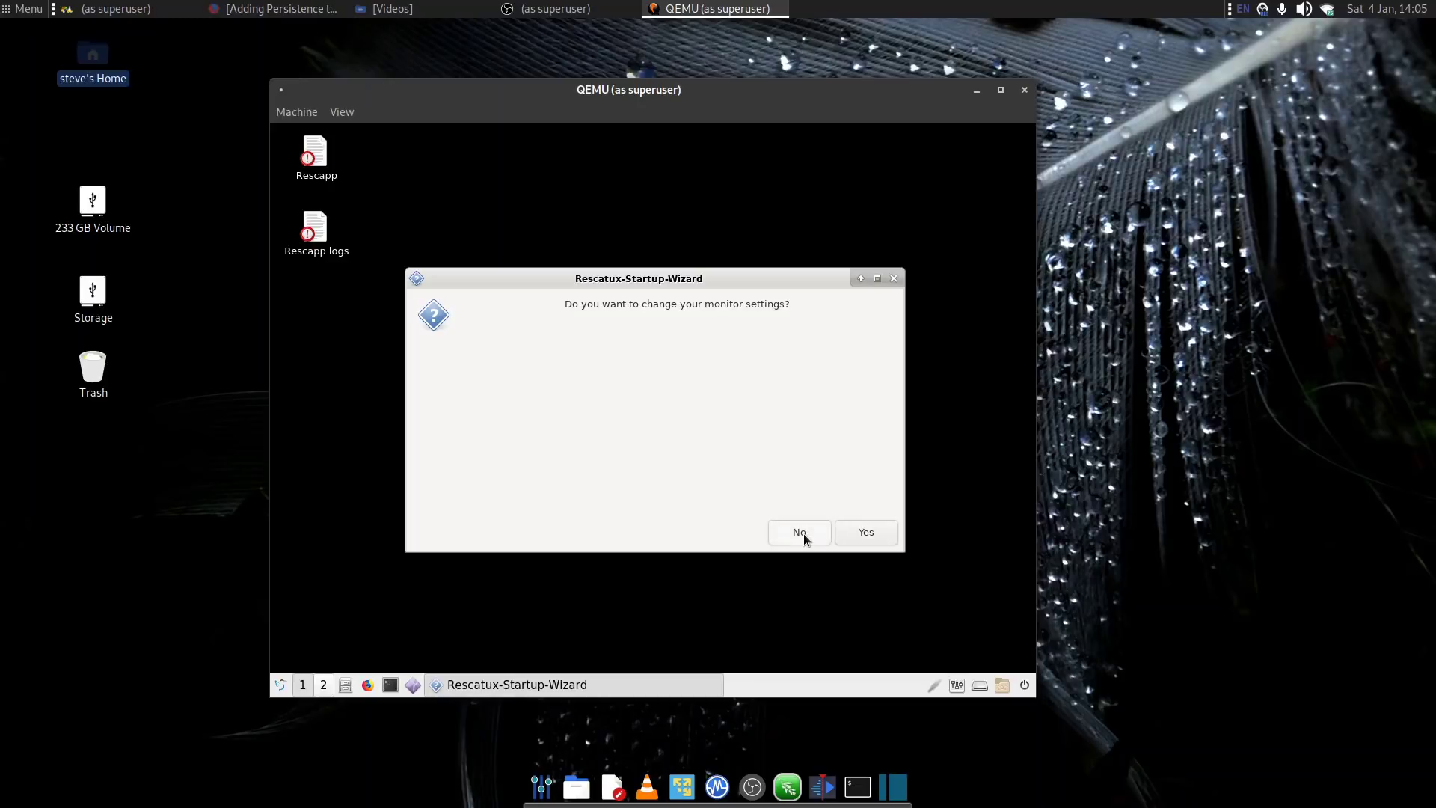
Agree to change the monitor settings in the Rescatux startup wizard, apply and keep a 1680x1050 resolution, and close Monitor Settings
left_click(856, 531)
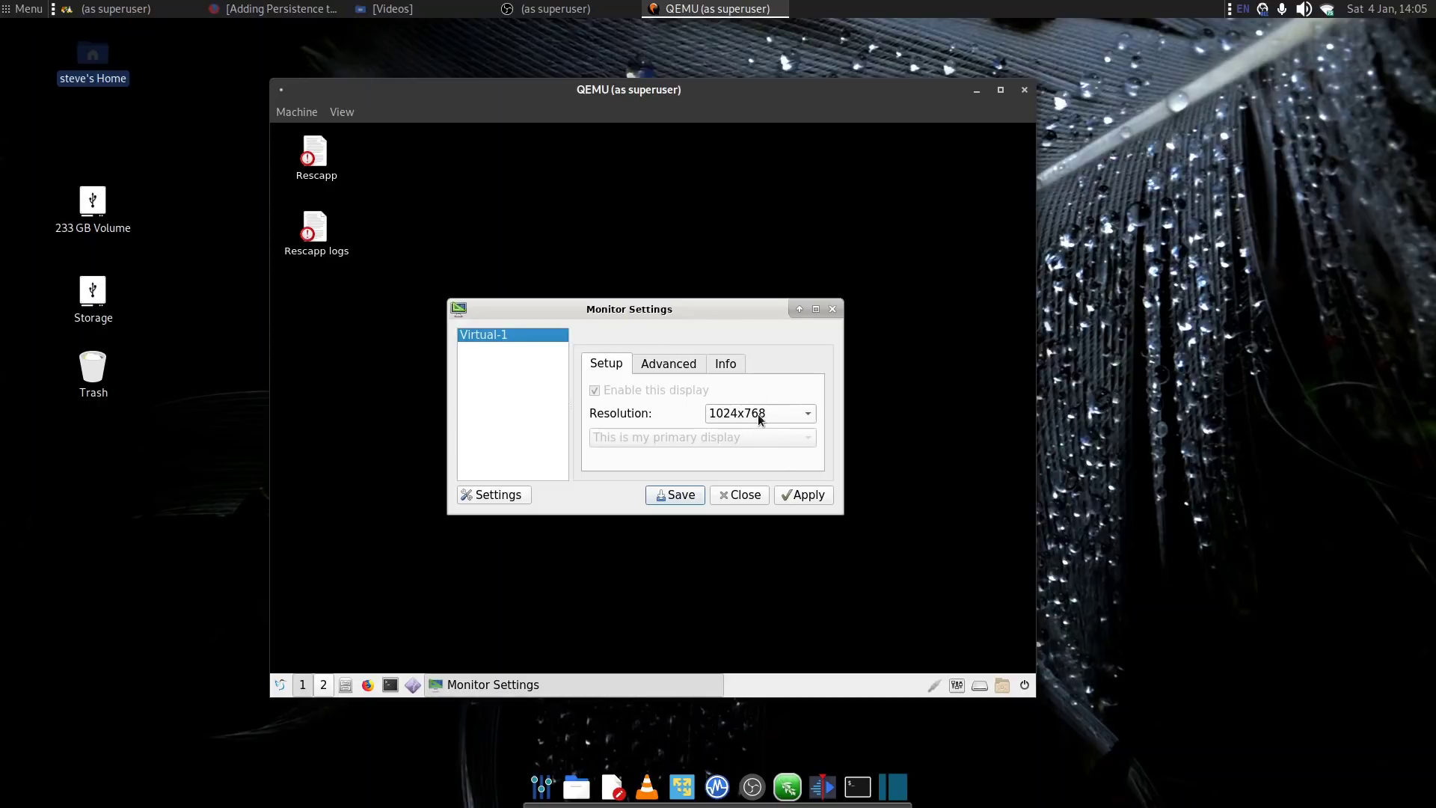
left_click(760, 413)
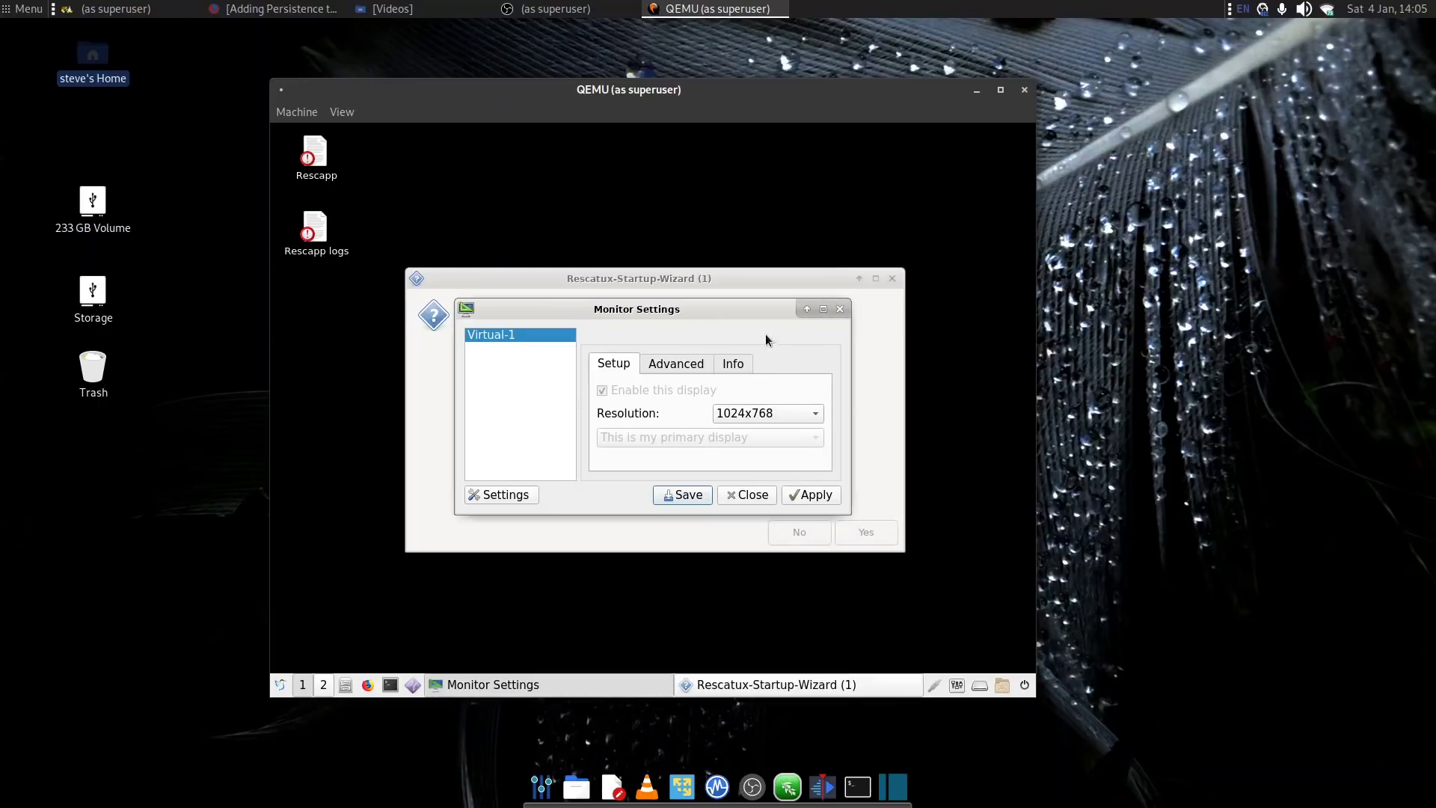
left_click(771, 414)
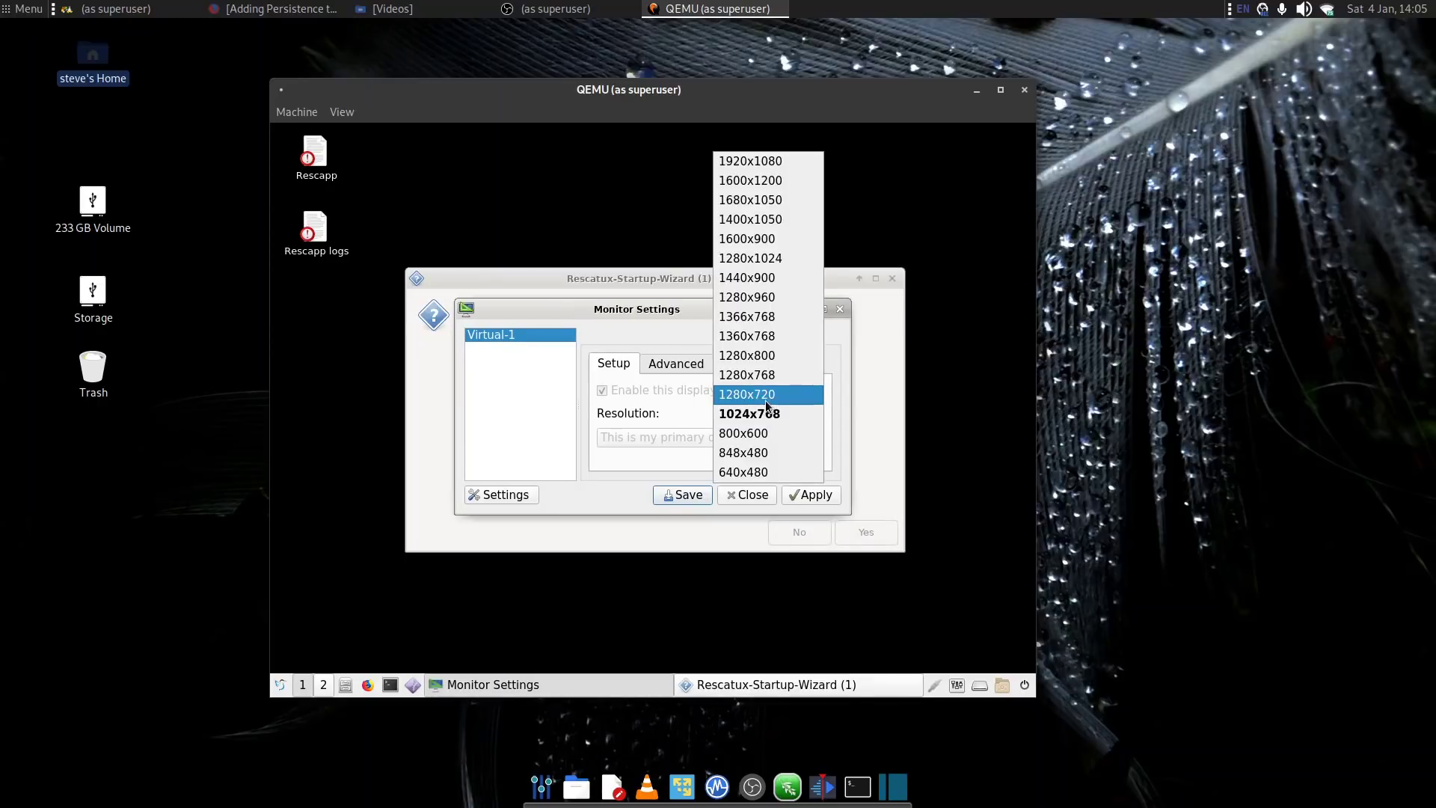
left_click(765, 201)
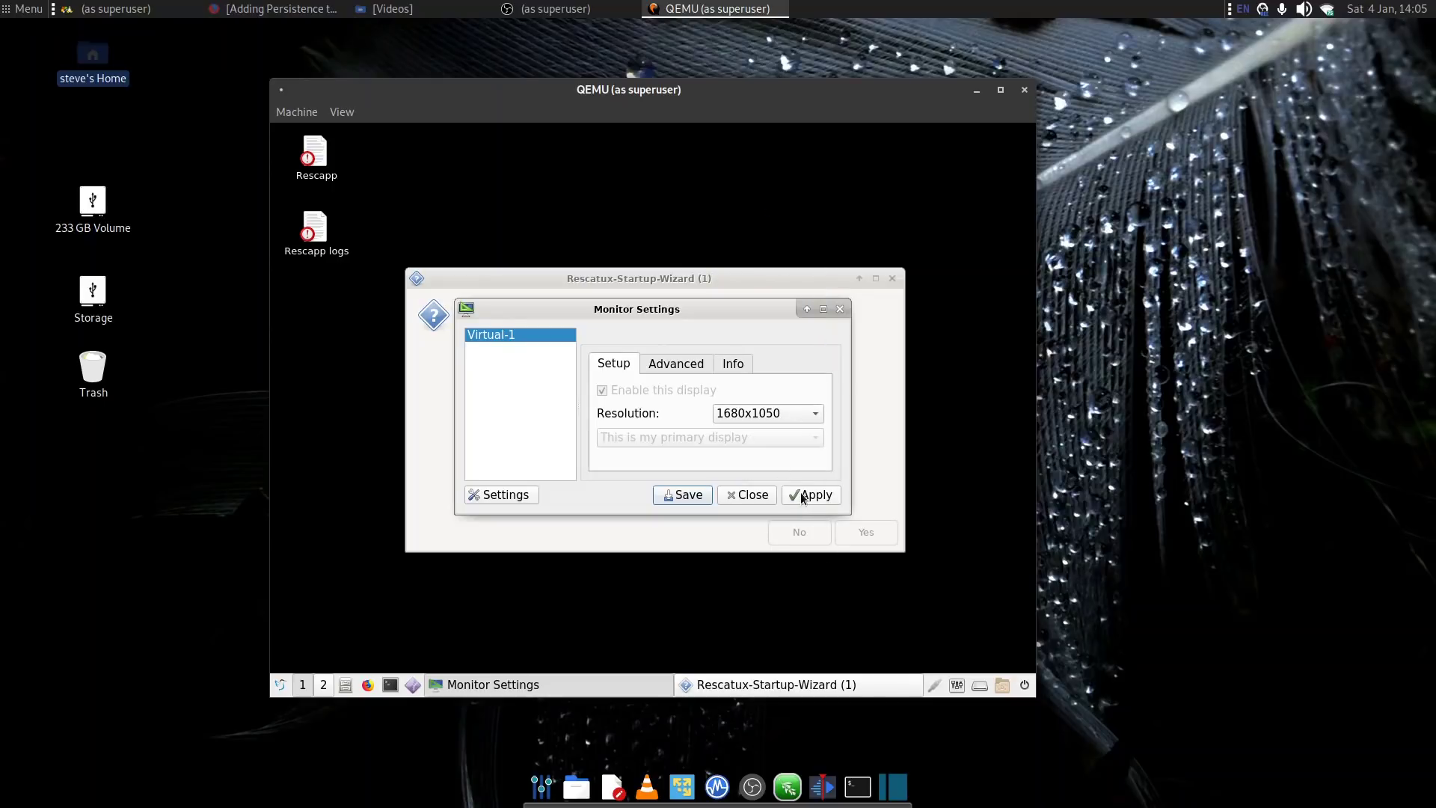
left_click(800, 492)
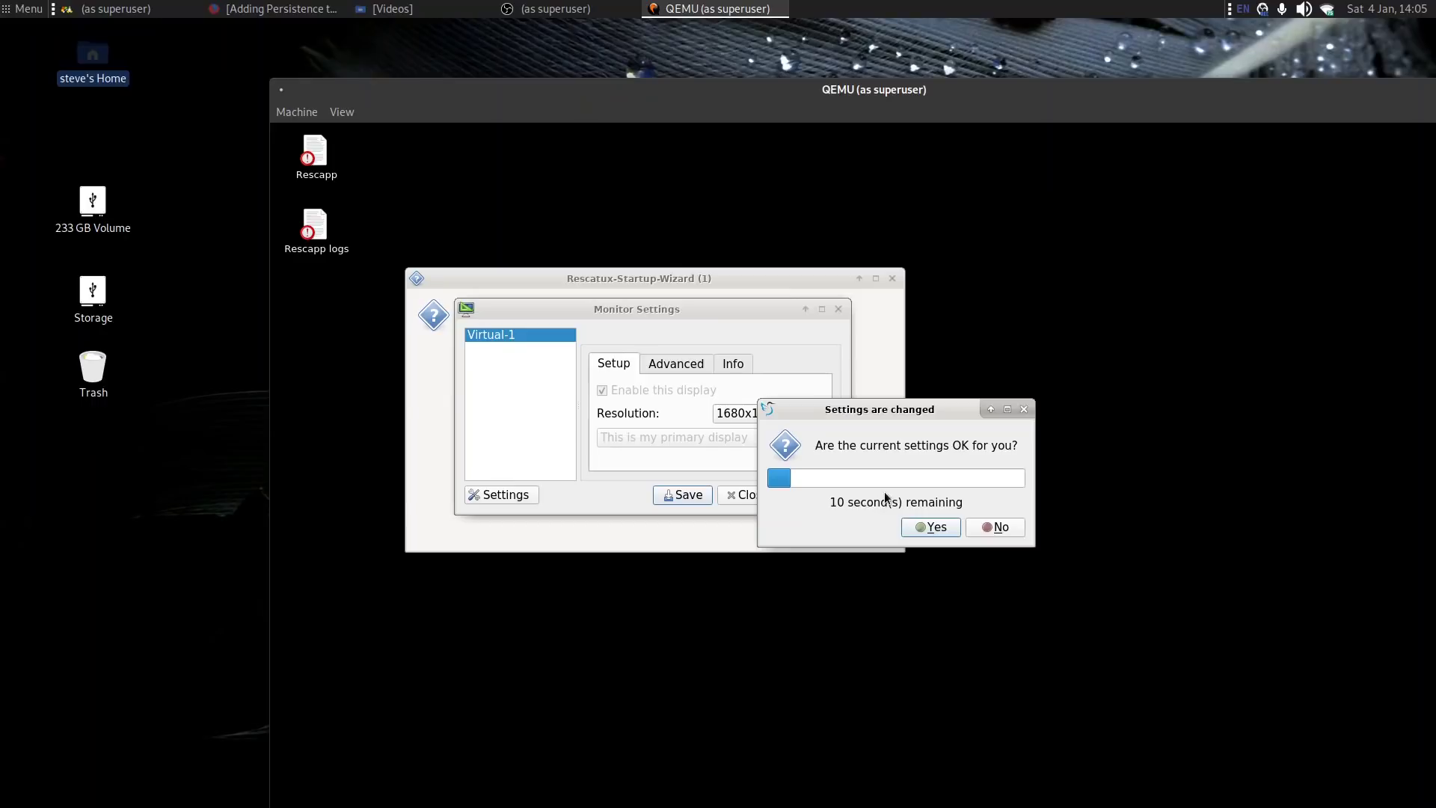
left_click(912, 524)
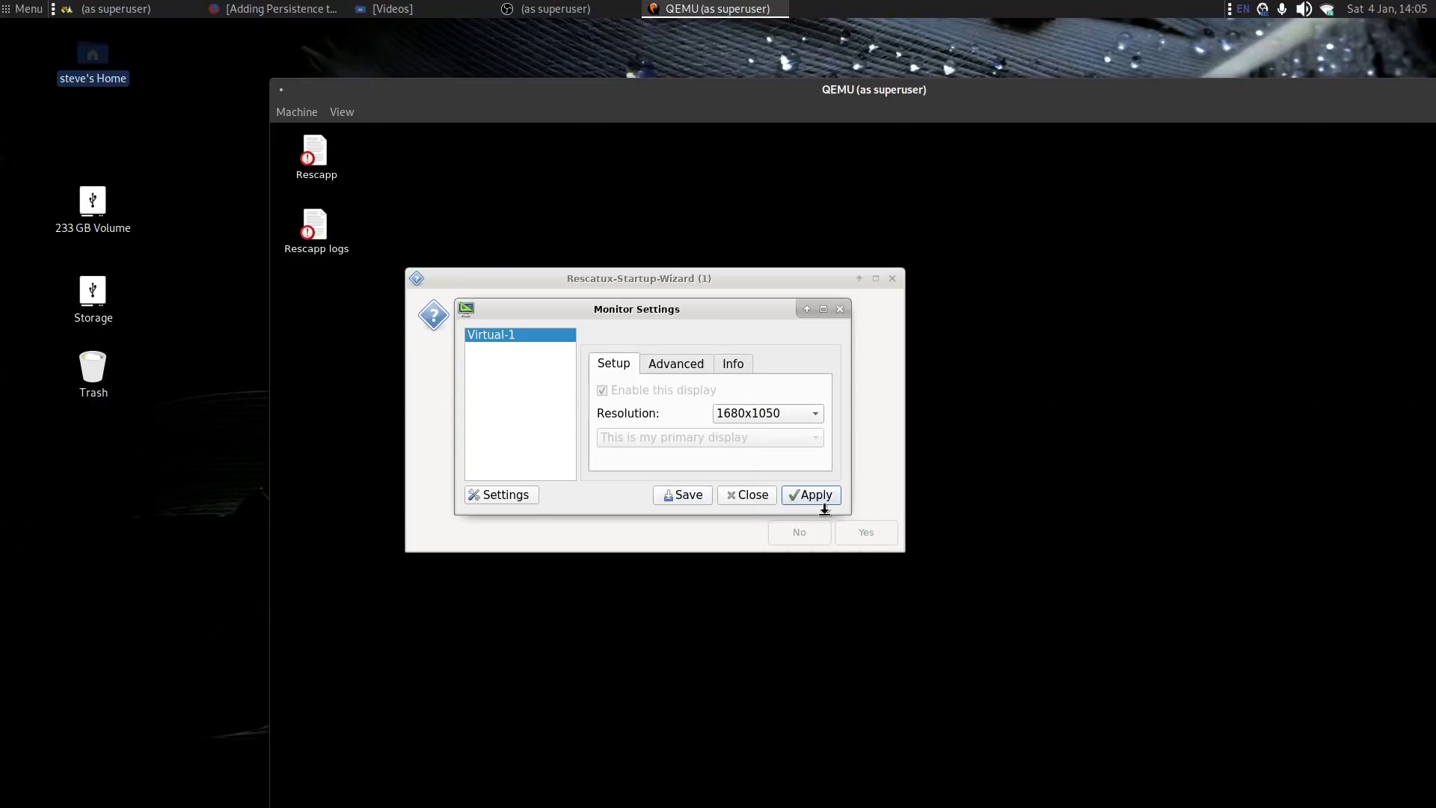
left_click(743, 495)
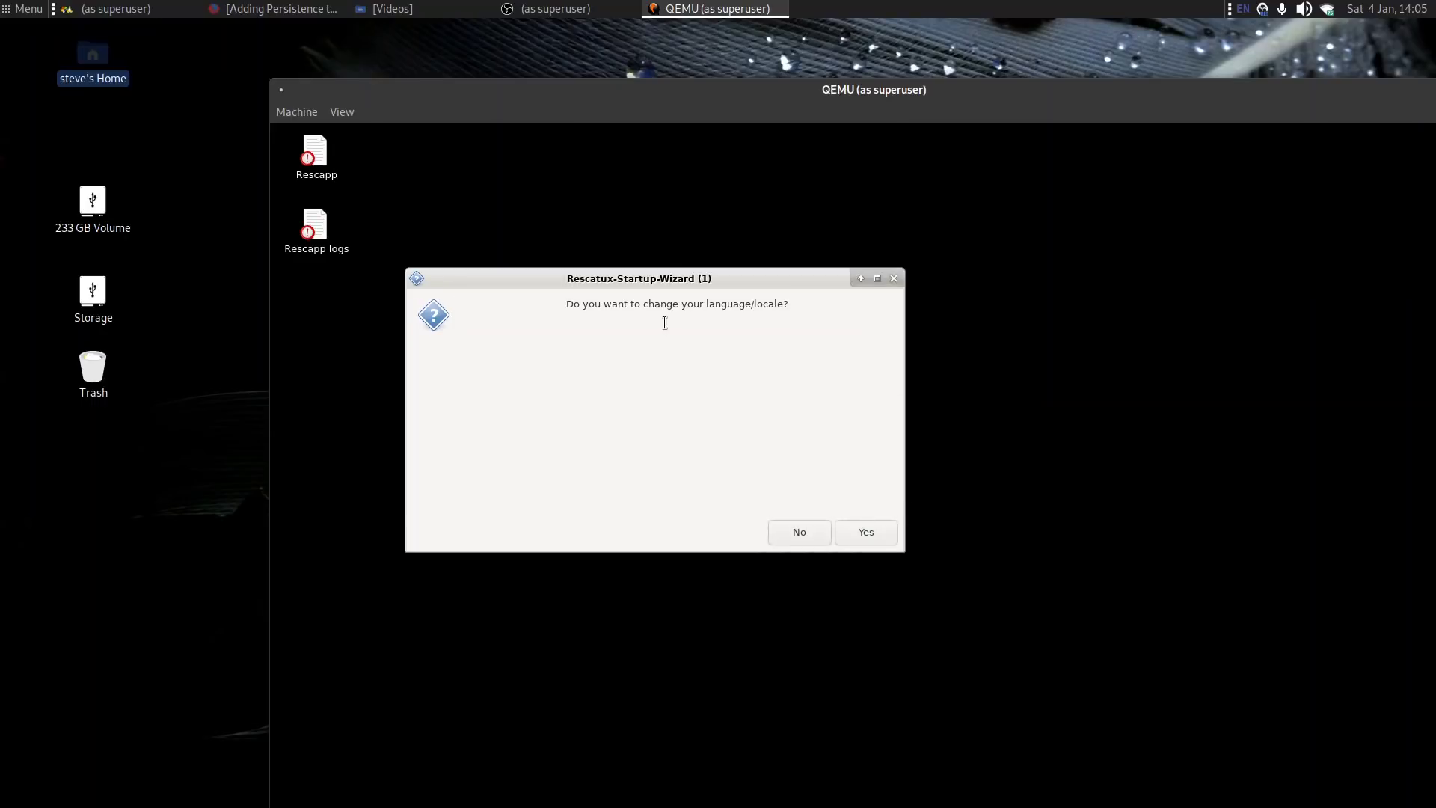
Decline changing the language and keyboard layout and keeping the VNC server running, and finish the Rescatux startup wizard
left_click(793, 529)
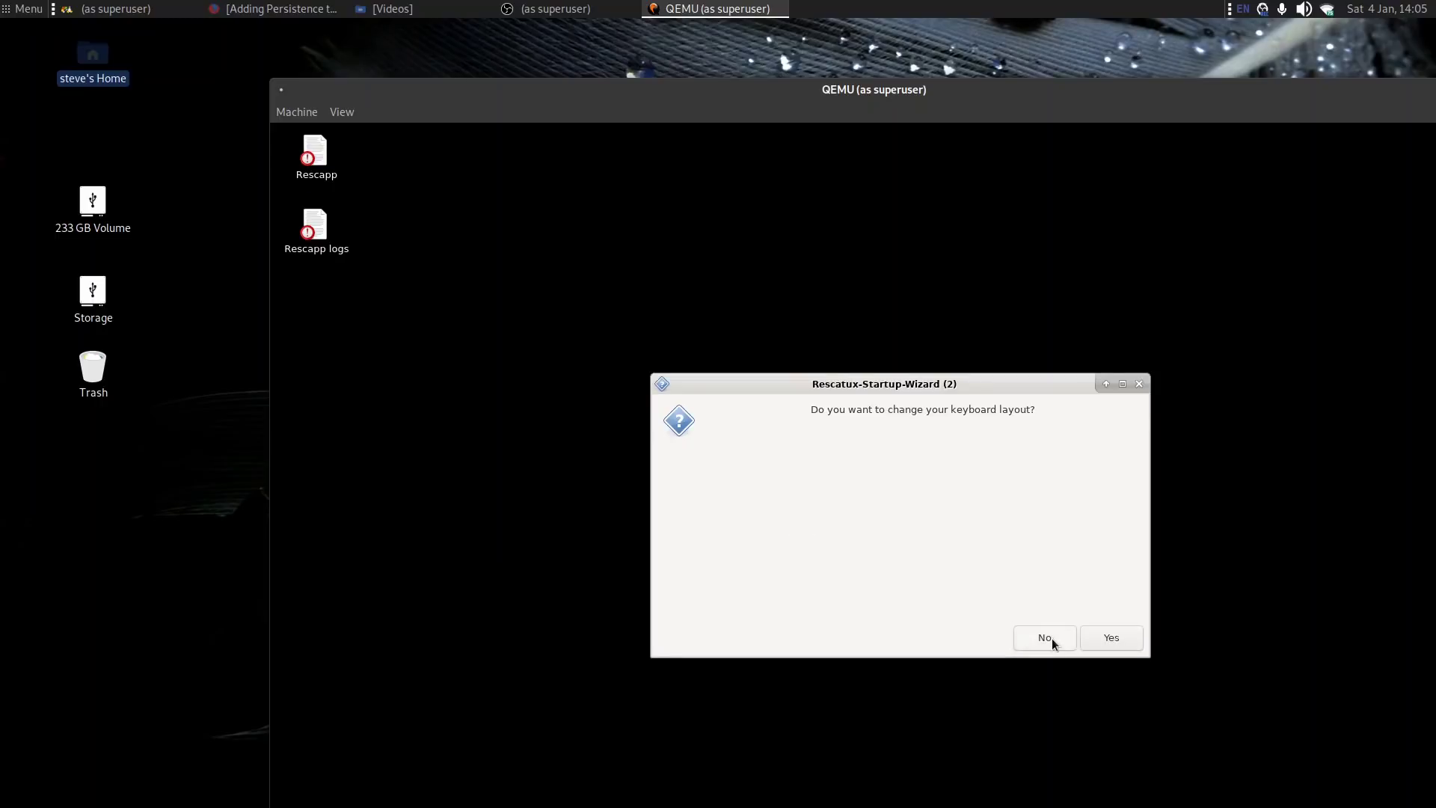
left_click(1052, 637)
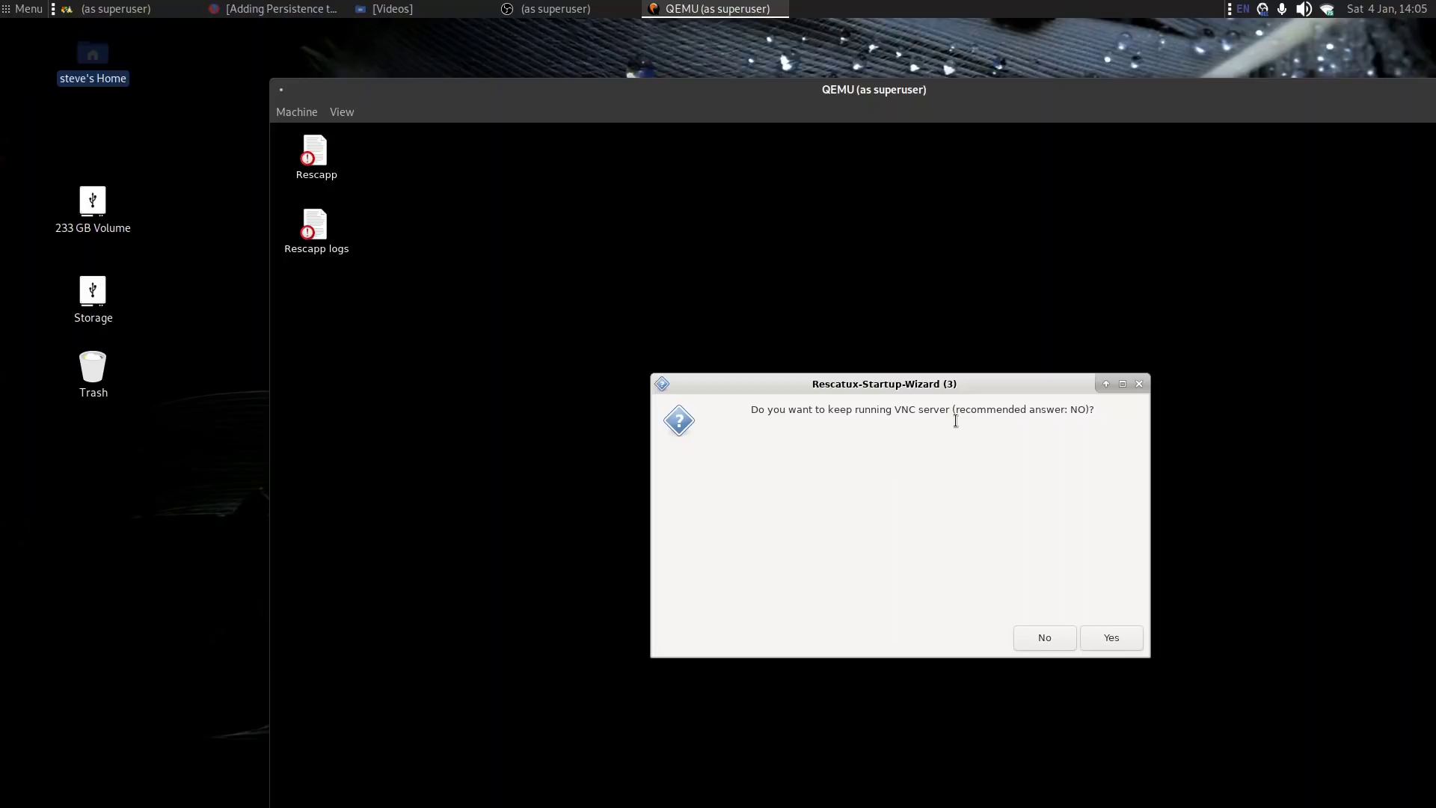
left_click(1043, 640)
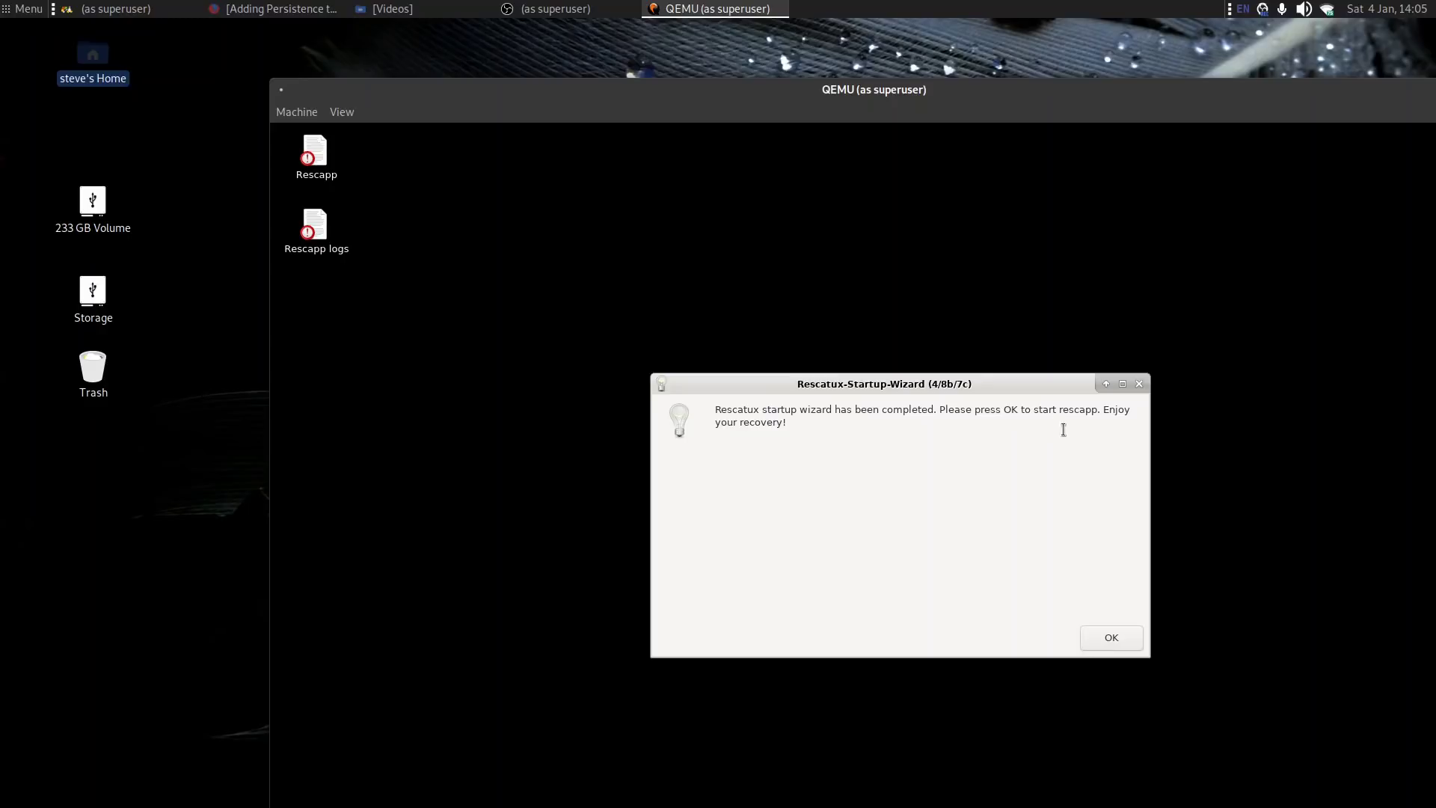
left_click(1098, 642)
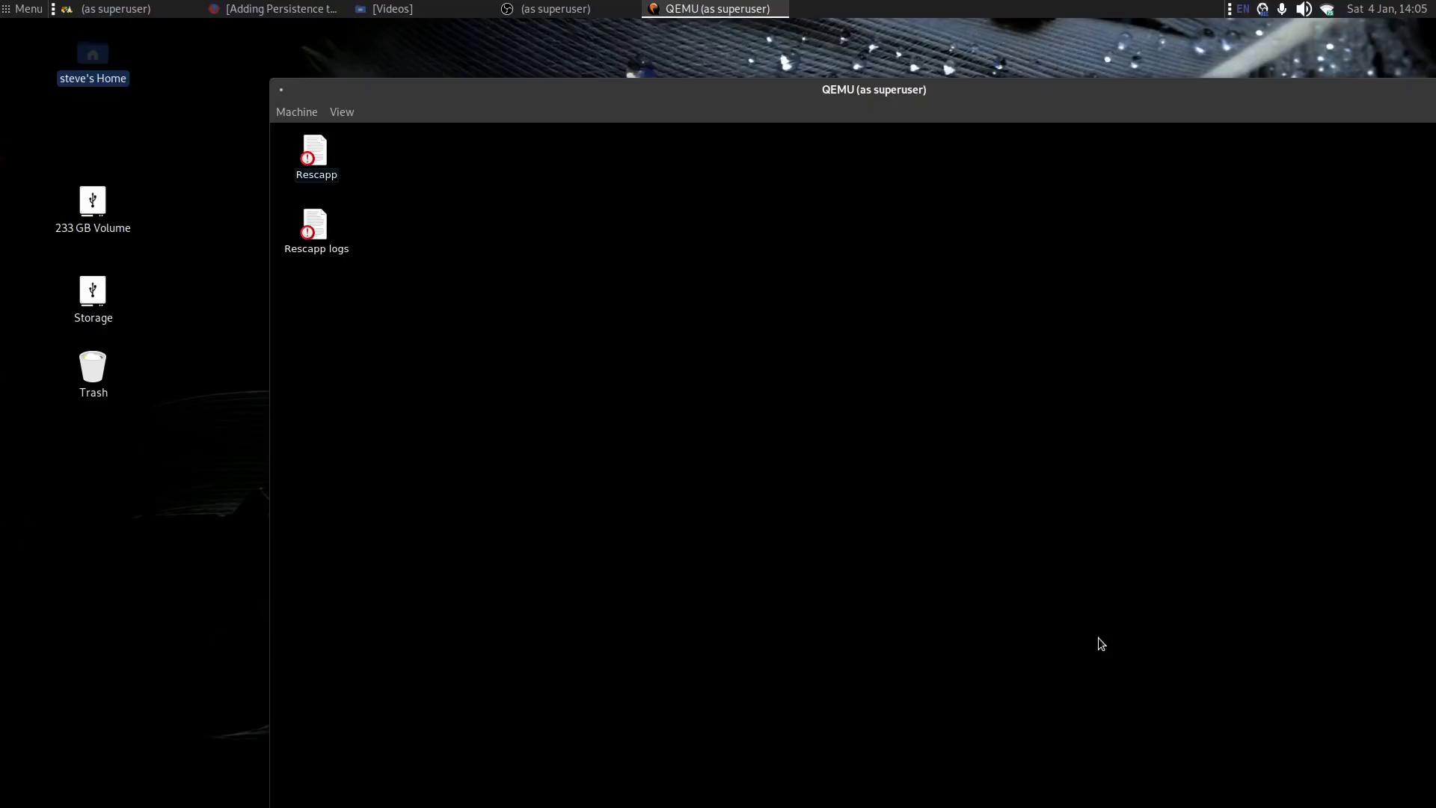
Move the QEMU window fully into view, start Rescapp from its self-test, and enlarge the Rescapp window to review its repair options
left_click_drag(795, 93, 595, 33)
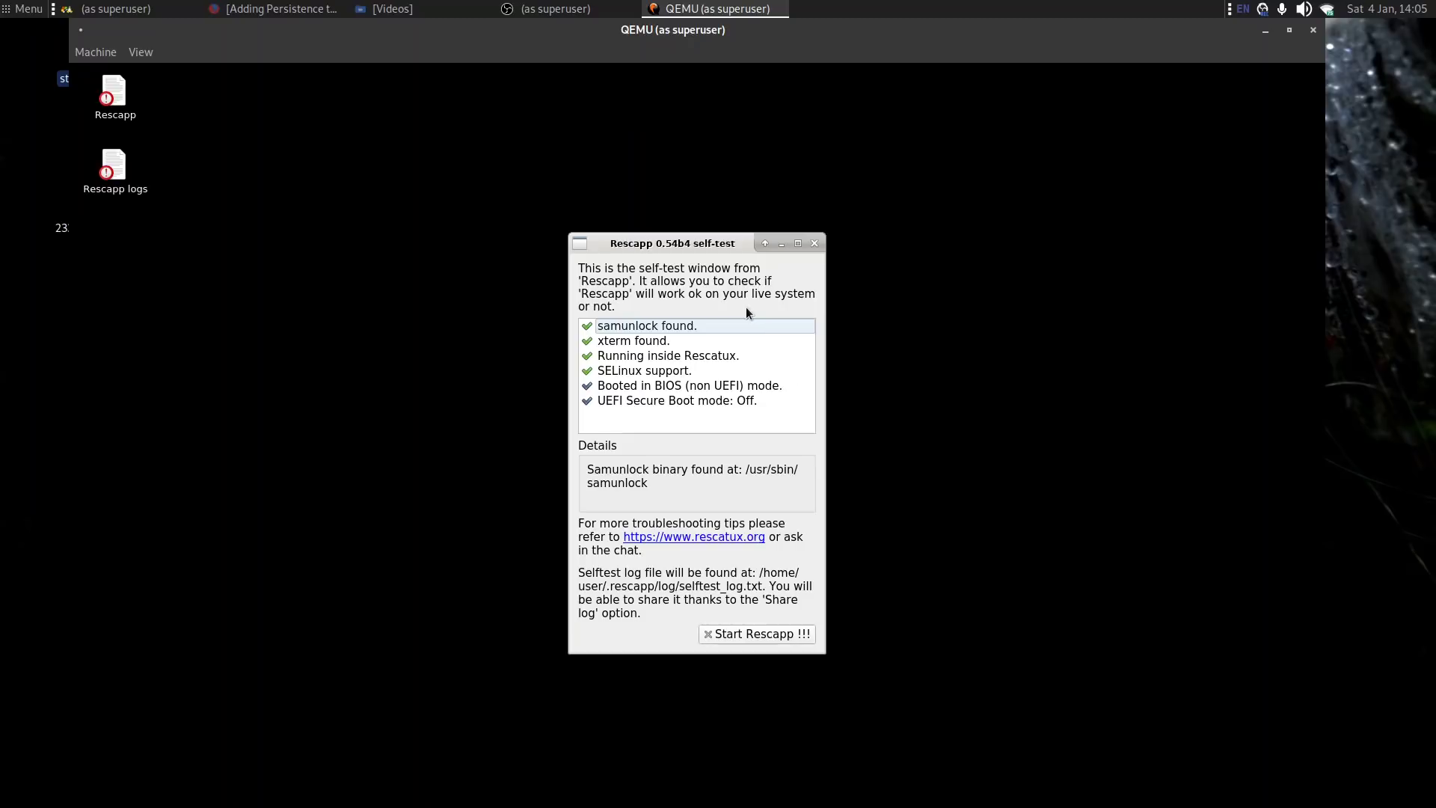
left_click(779, 634)
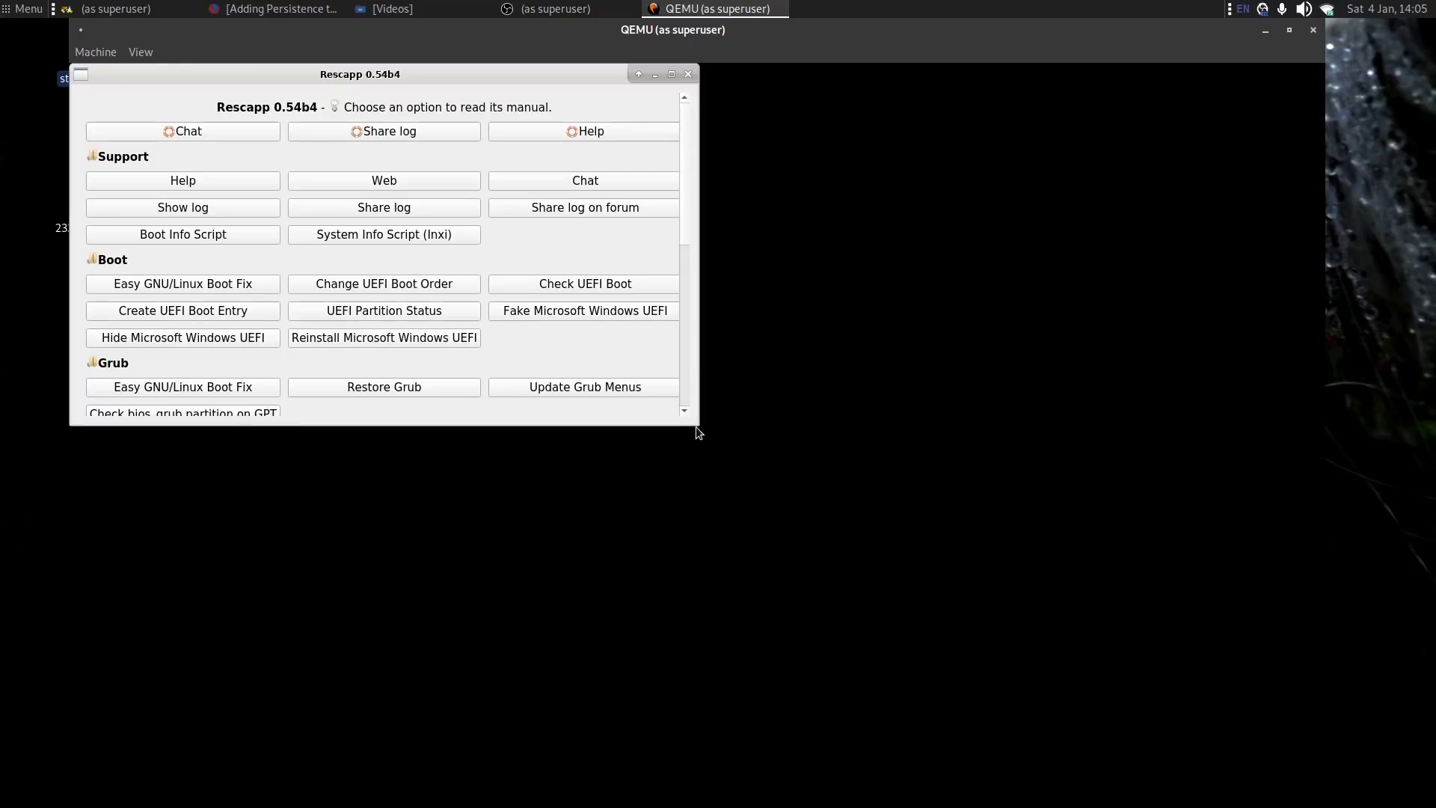
left_click_drag(696, 426, 1301, 778)
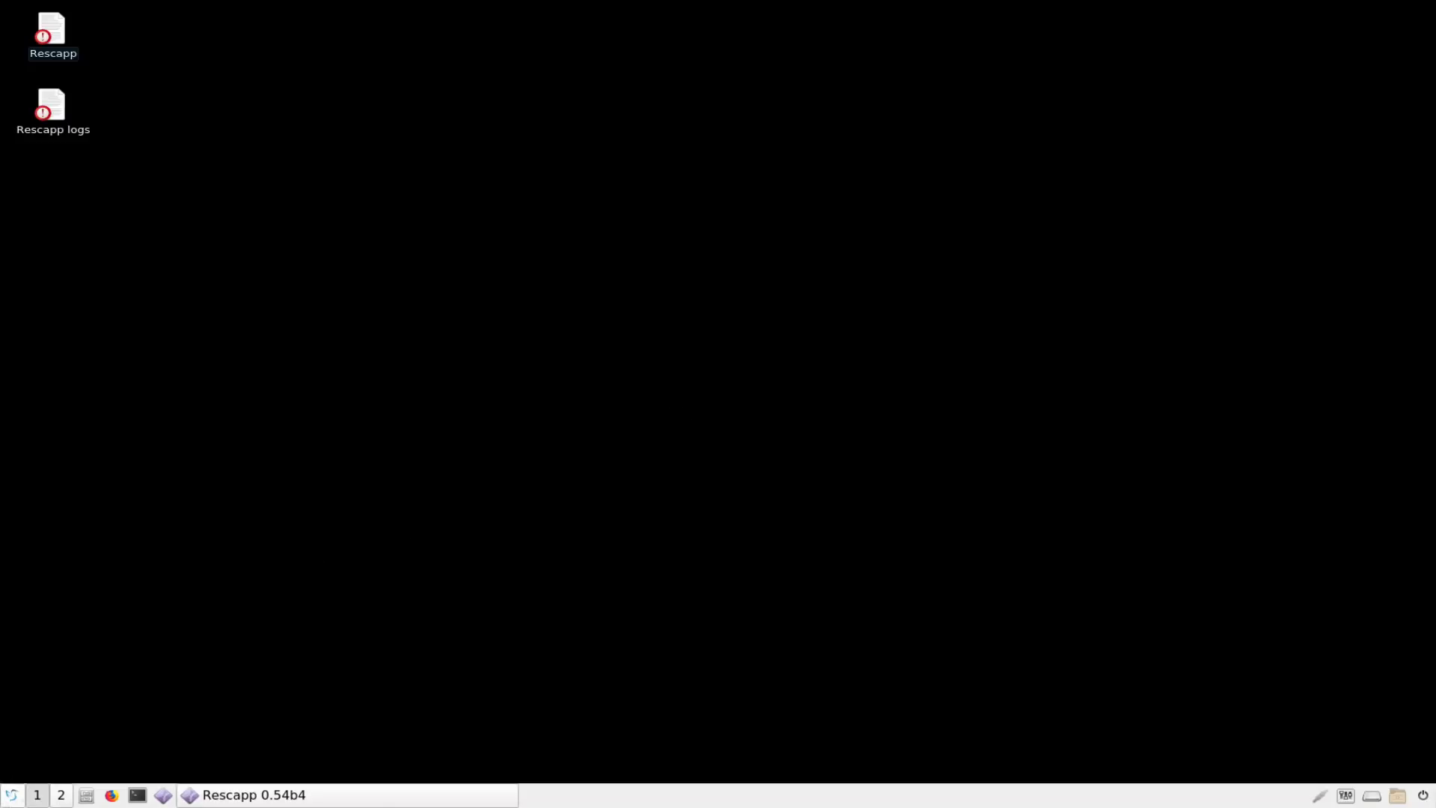
Shut down the Rescatux live session and confirm switching off the computer
left_click(12, 797)
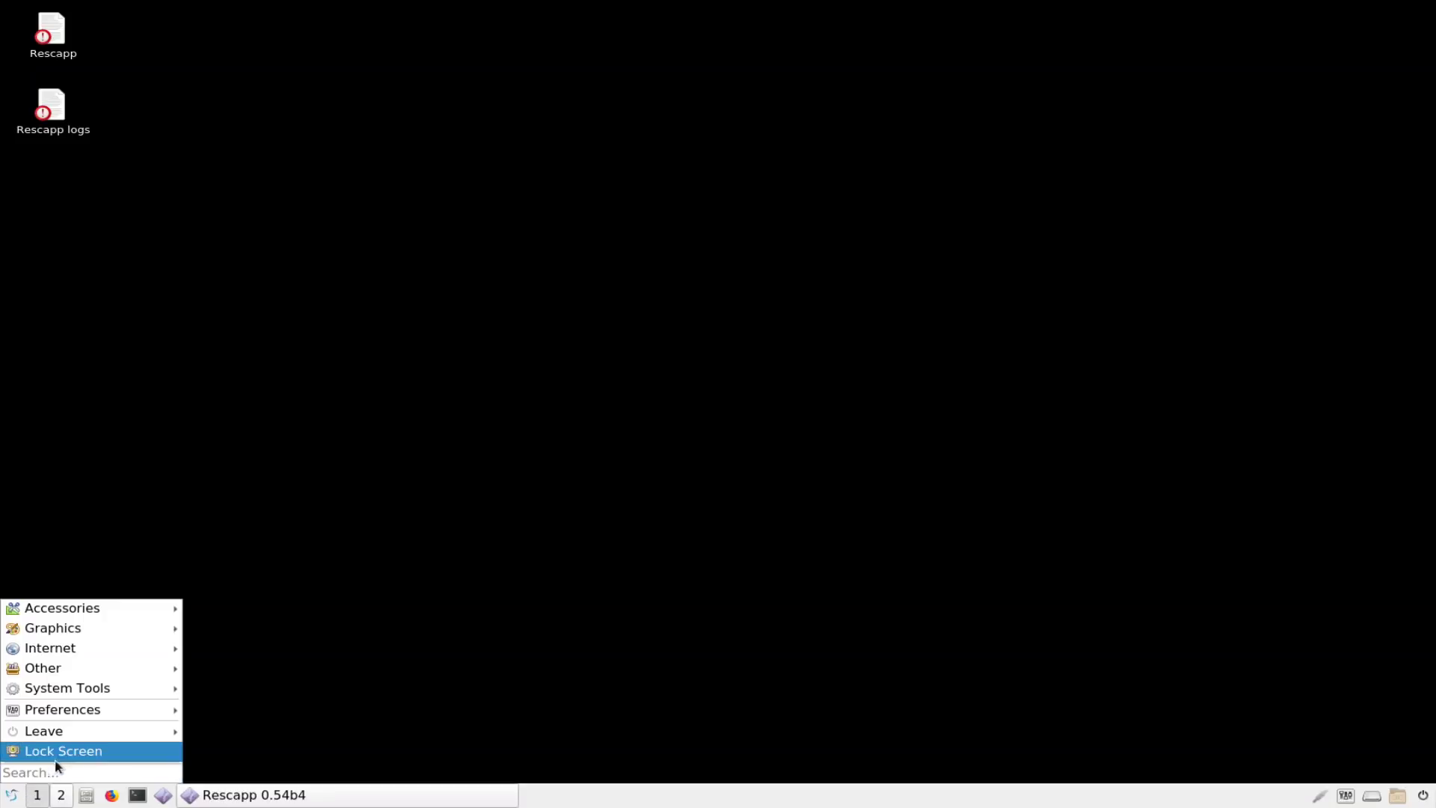
mouse_move(83, 738)
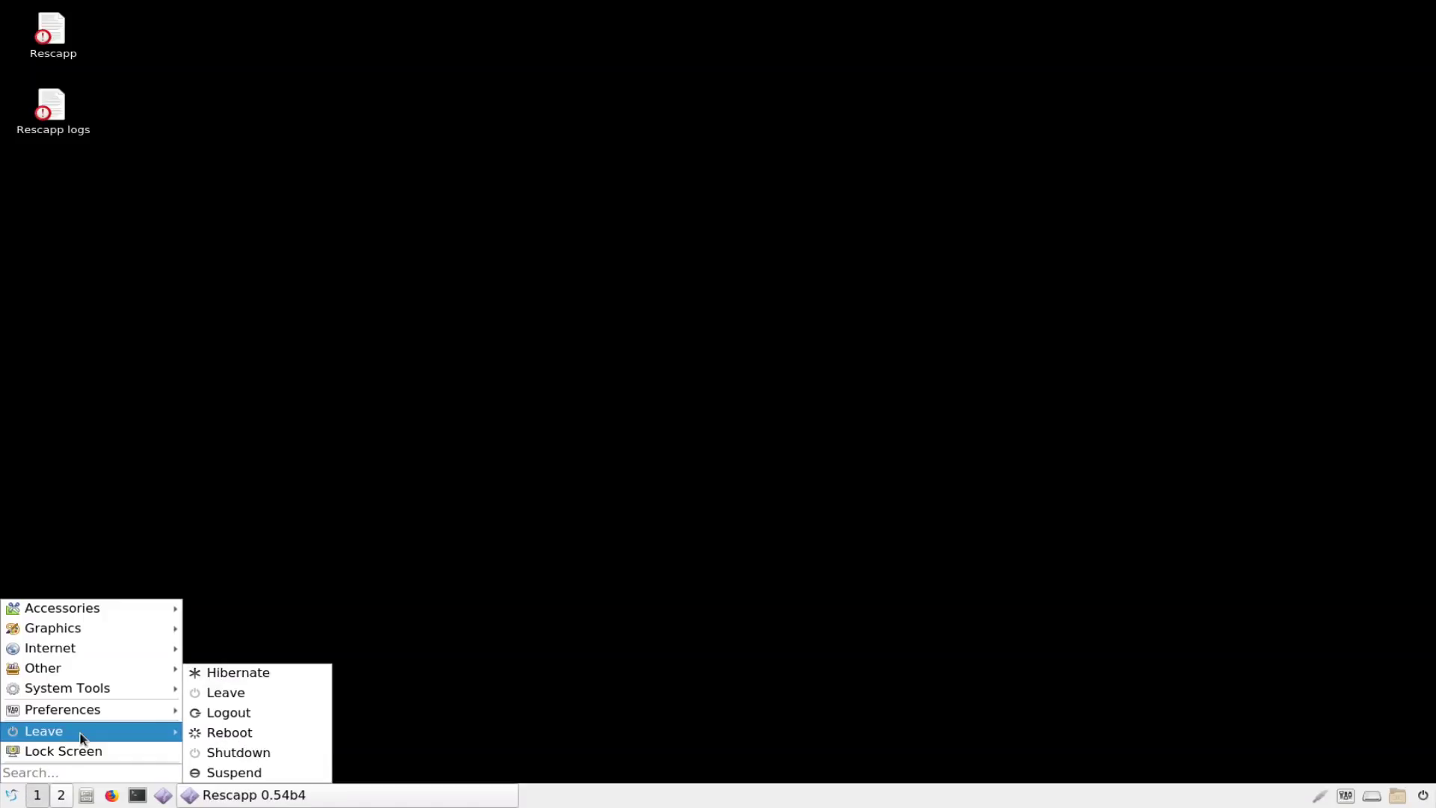
left_click(244, 751)
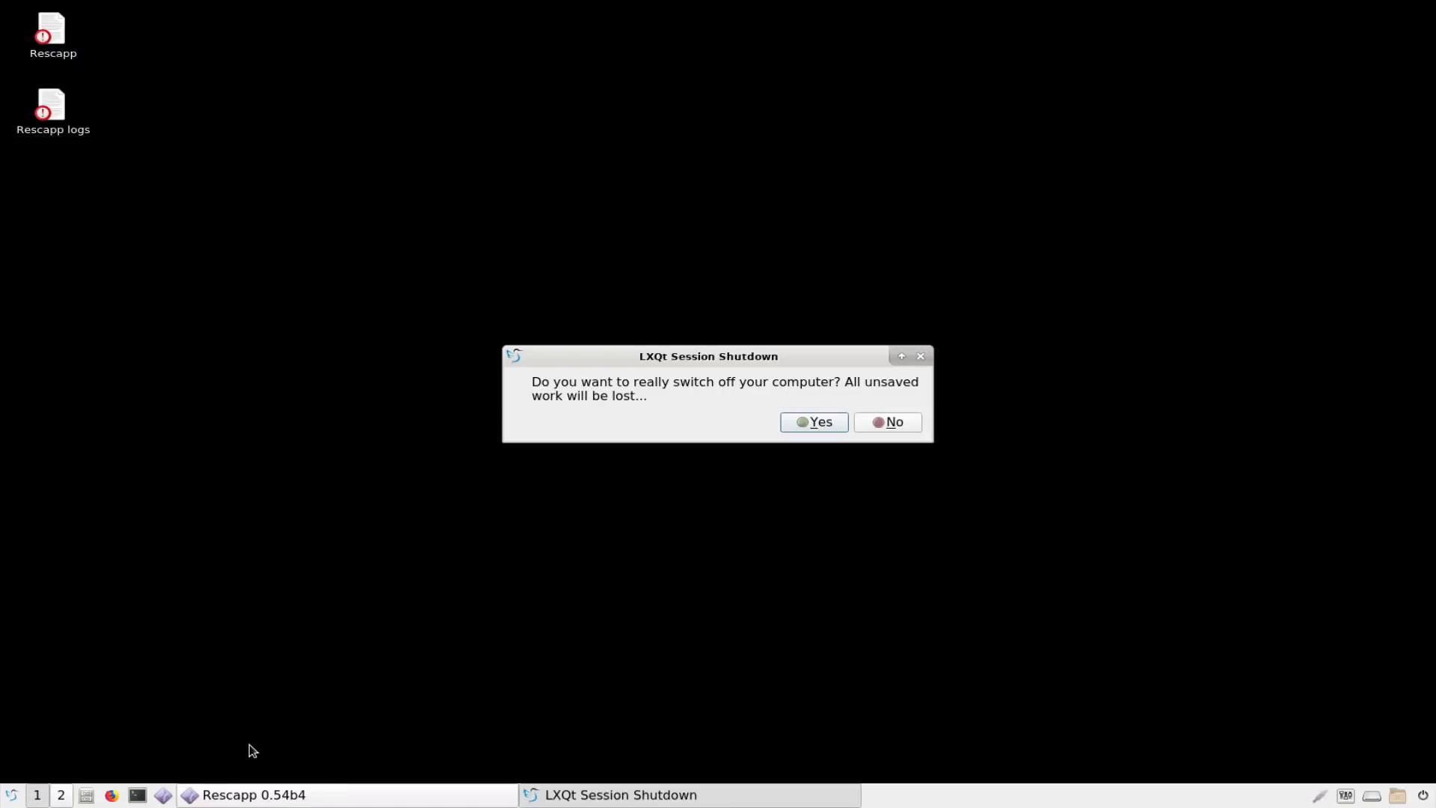
left_click(805, 424)
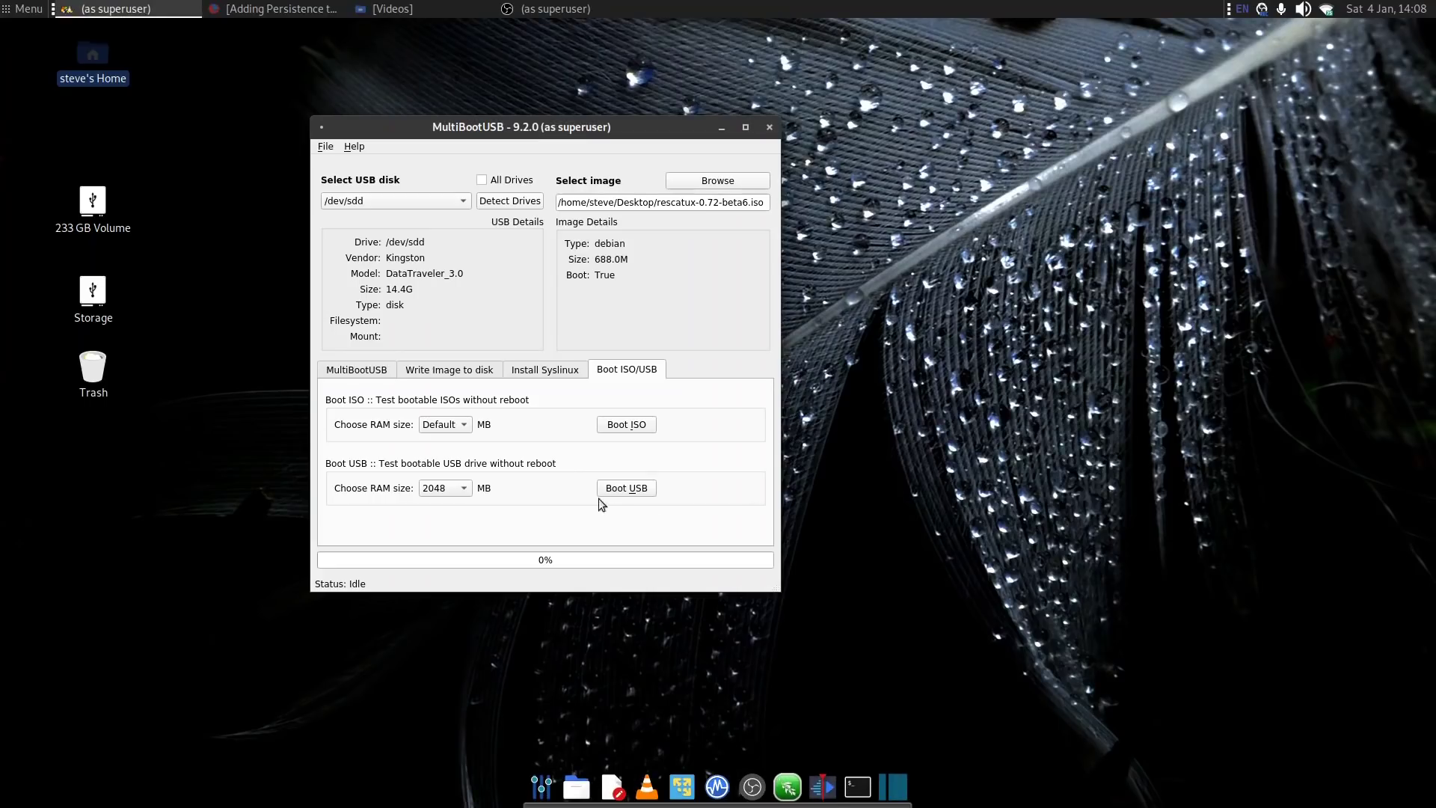
Boot the USB drive in QEMU from MultiBootUSB, choose eset_sysrescue_live_enu in the boot menu, and run ESET SysRescue
left_click(642, 488)
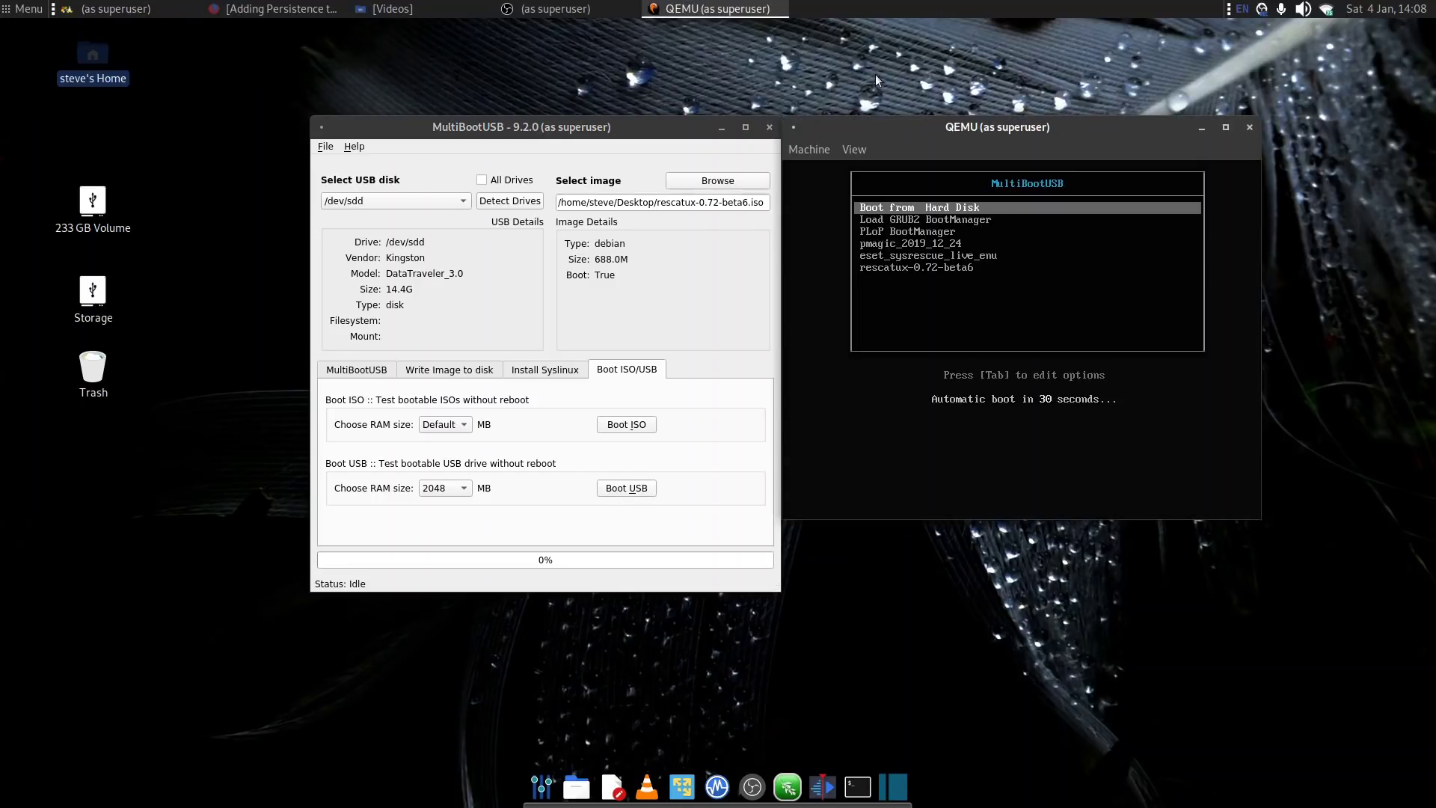
left_click_drag(872, 137, 355, 137)
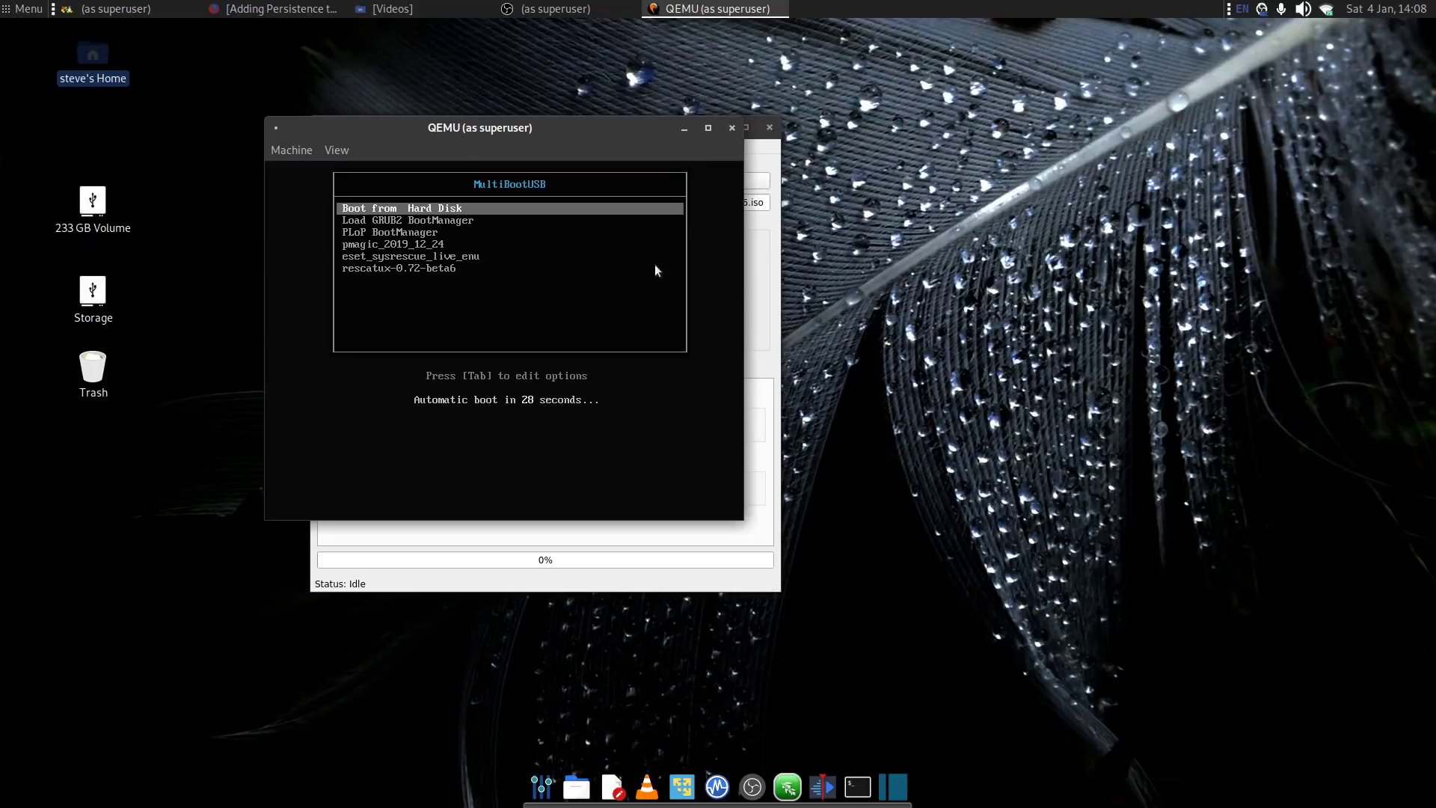
key("Down")
key("Down")
key("Down")
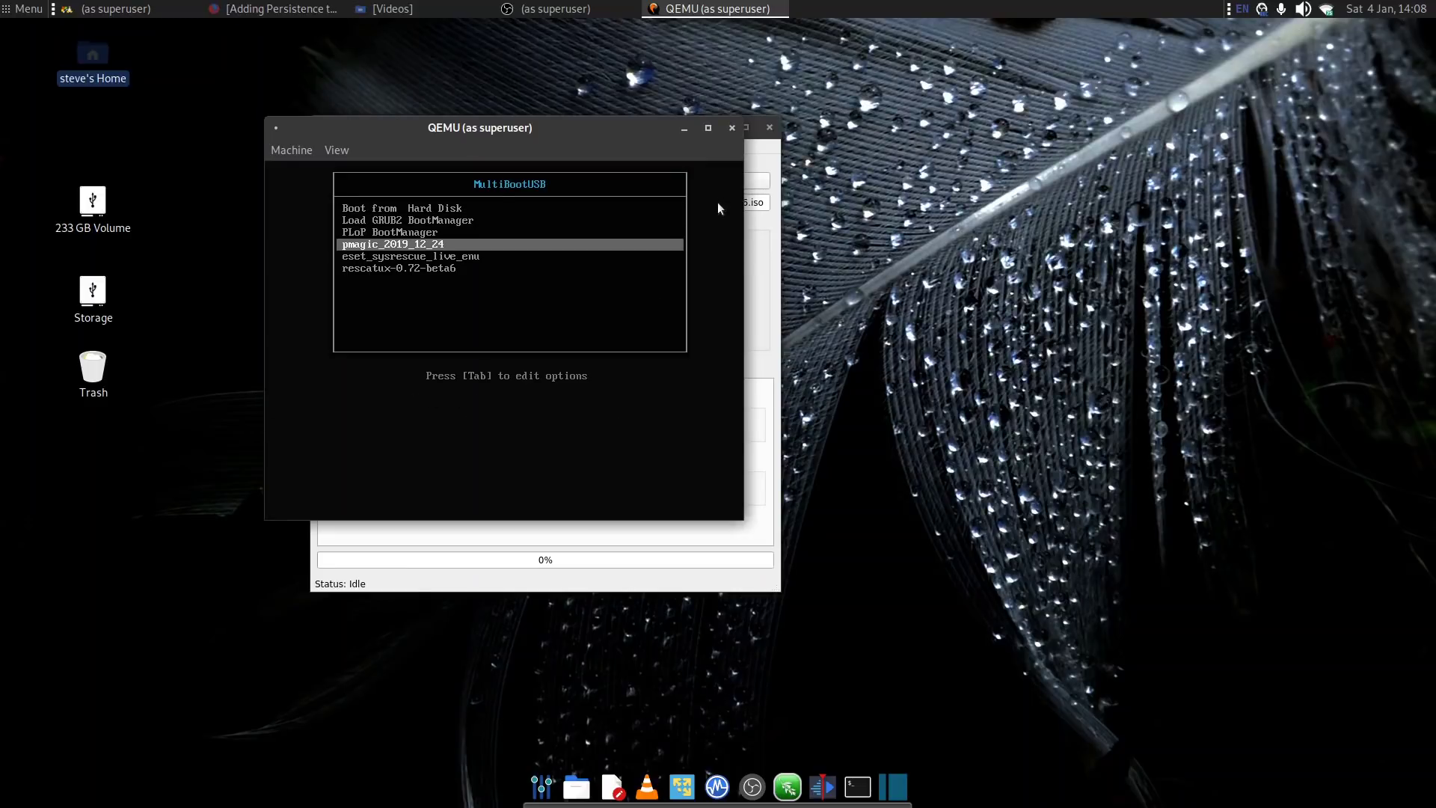
key("Down")
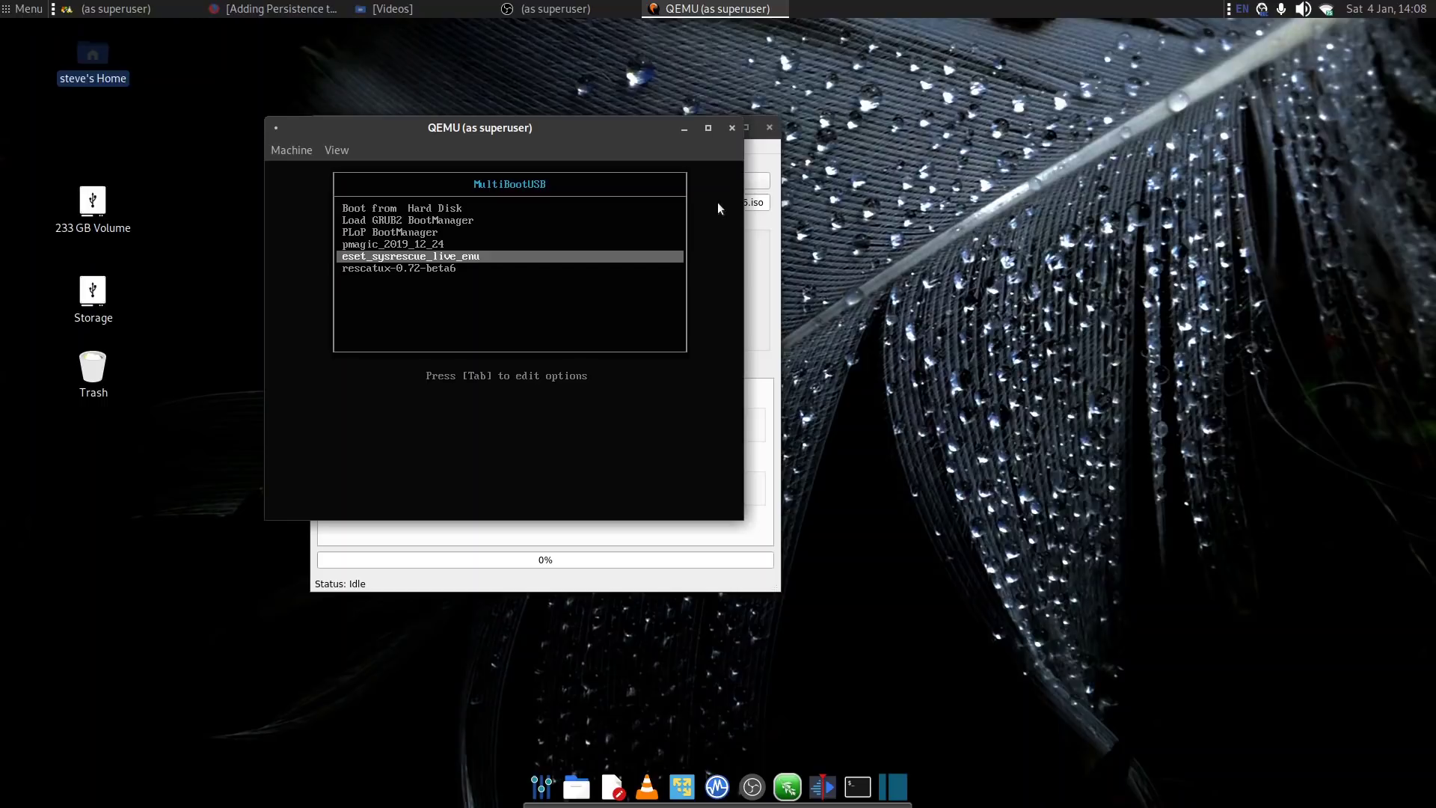
key("Return")
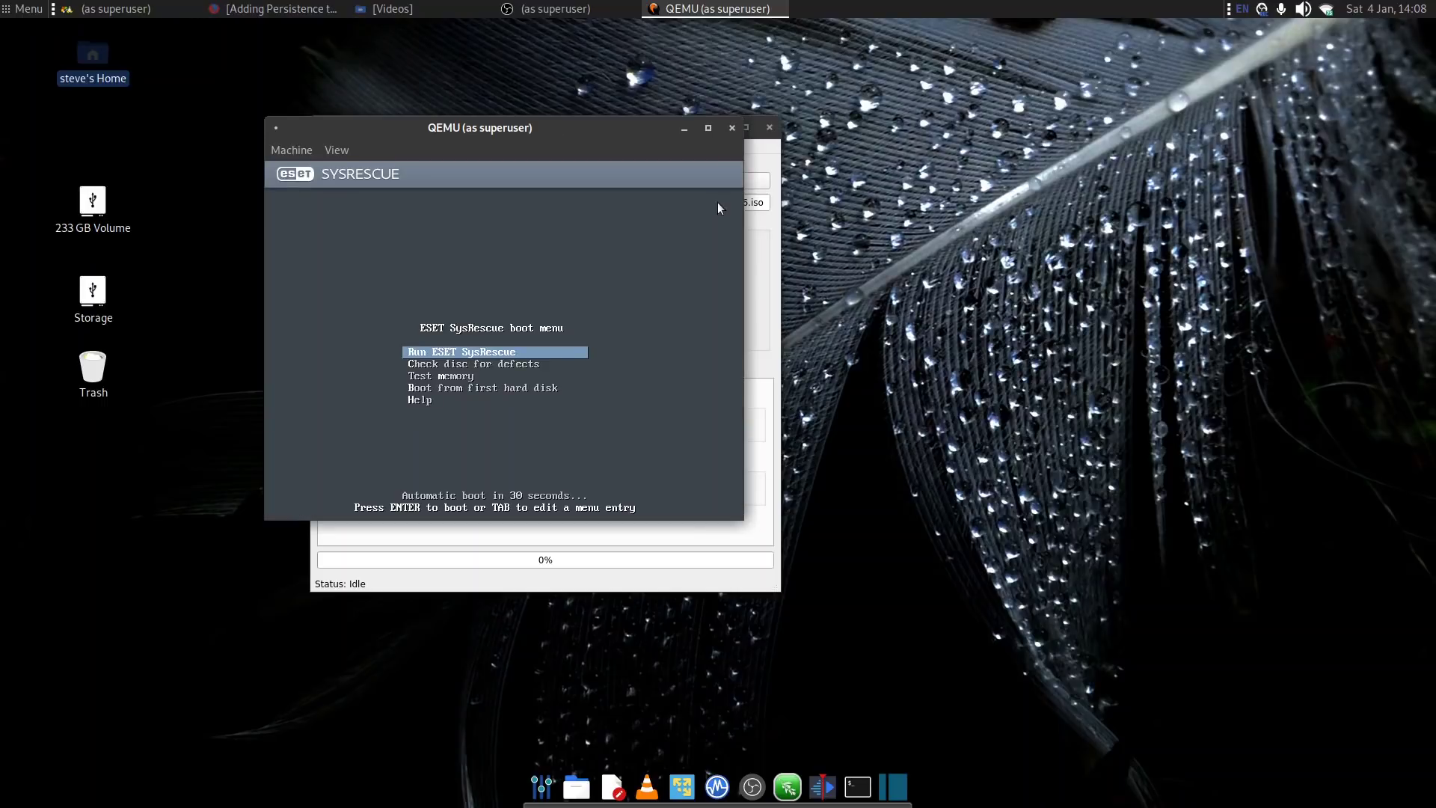
key("Up")
key("Return")
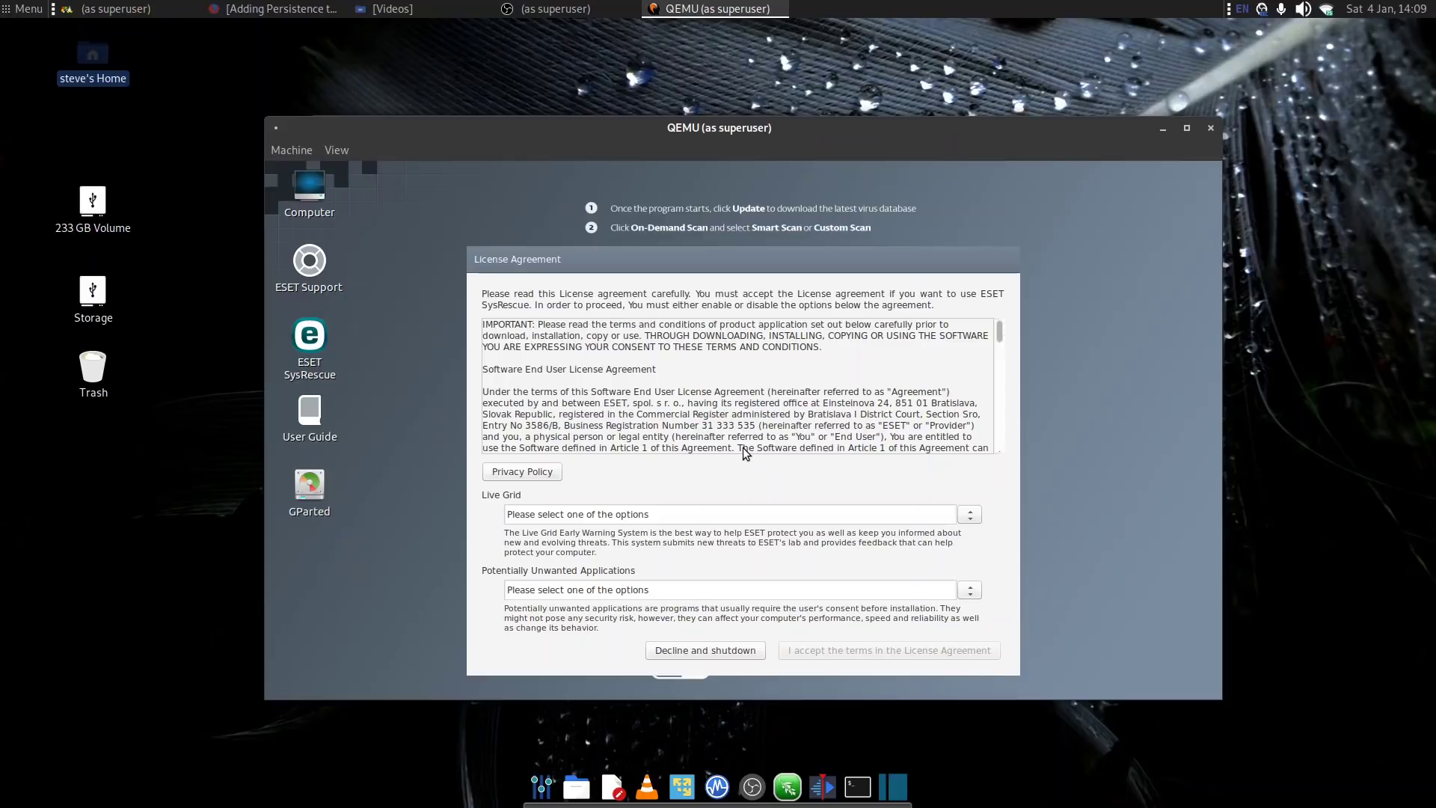
Disable the Live Grid Early Warning System and detection of potentially unwanted applications, and accept the ESET license agreement
left_click(779, 518)
left_click(736, 554)
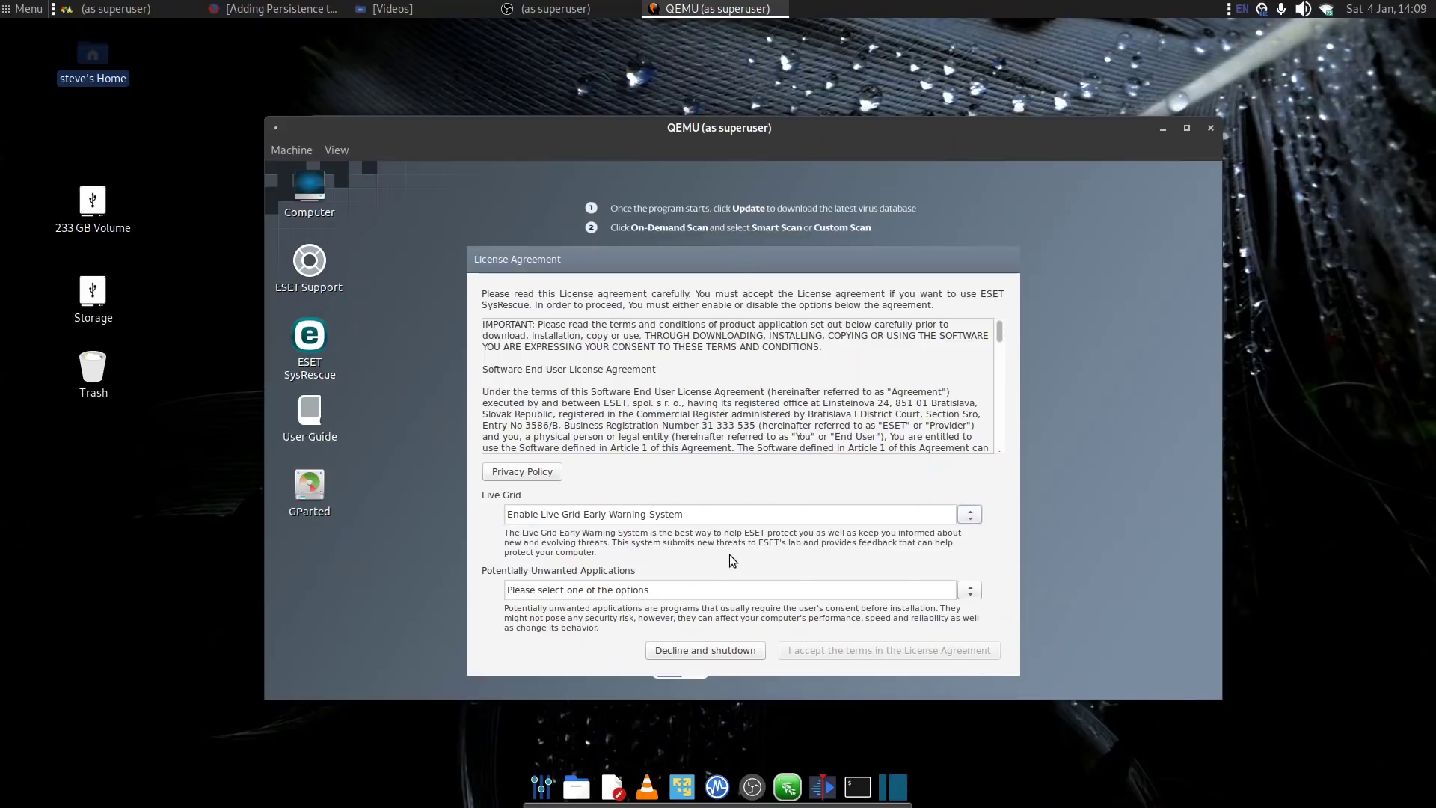
left_click(734, 513)
left_click(708, 562)
left_click(732, 590)
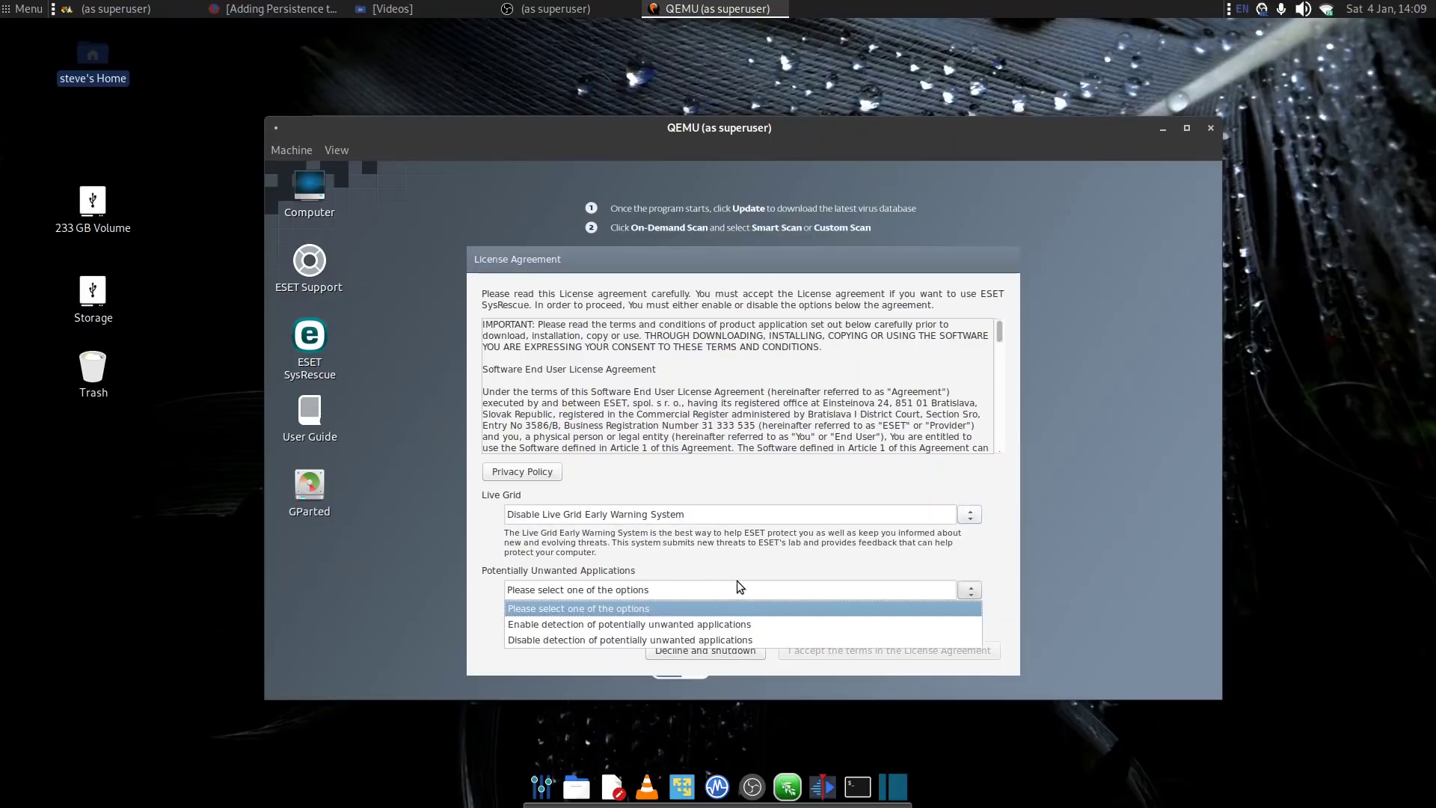
left_click(684, 638)
left_click(887, 648)
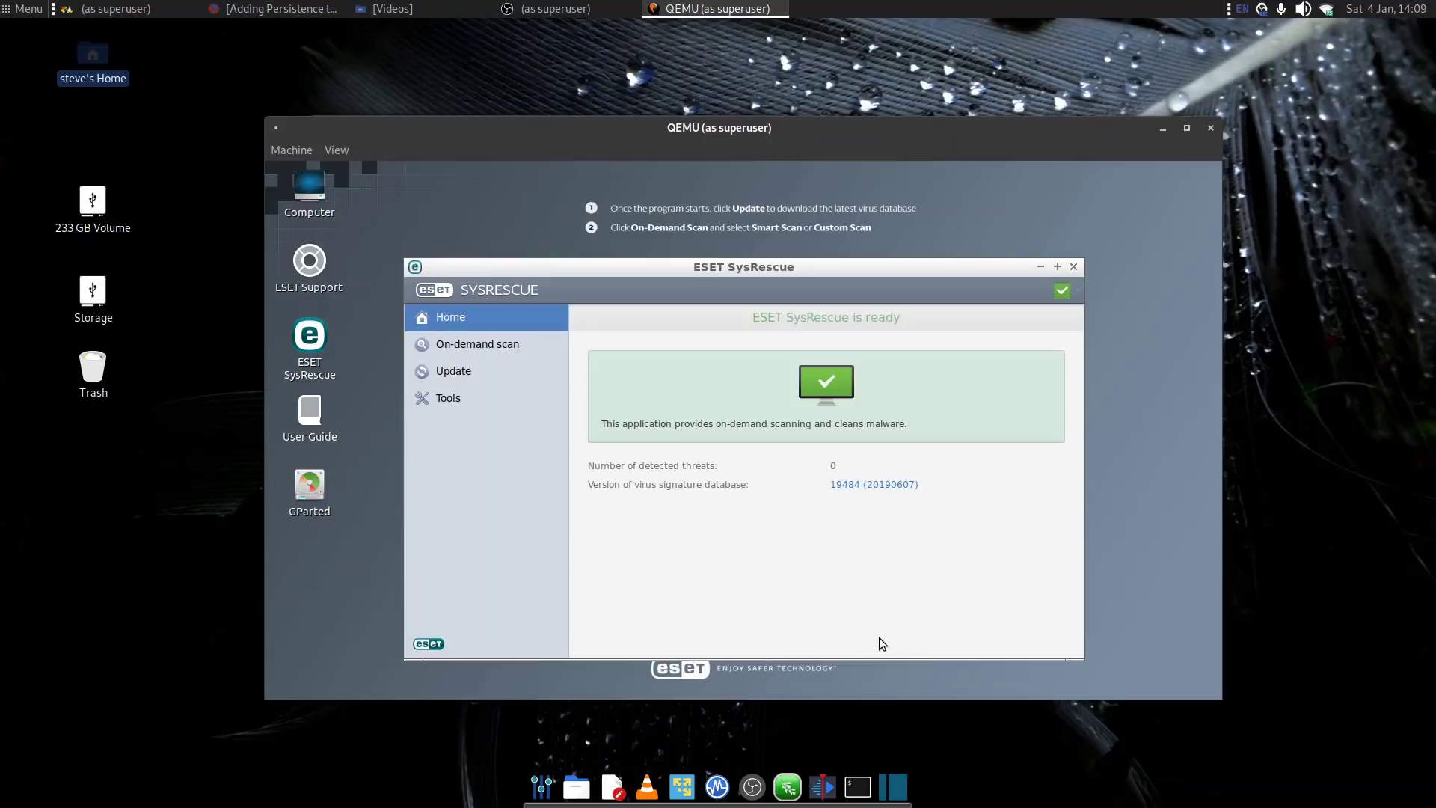
Update the virus signature database in ESET SysRescue and run an on-demand Smart scan
left_click(467, 374)
left_click(802, 378)
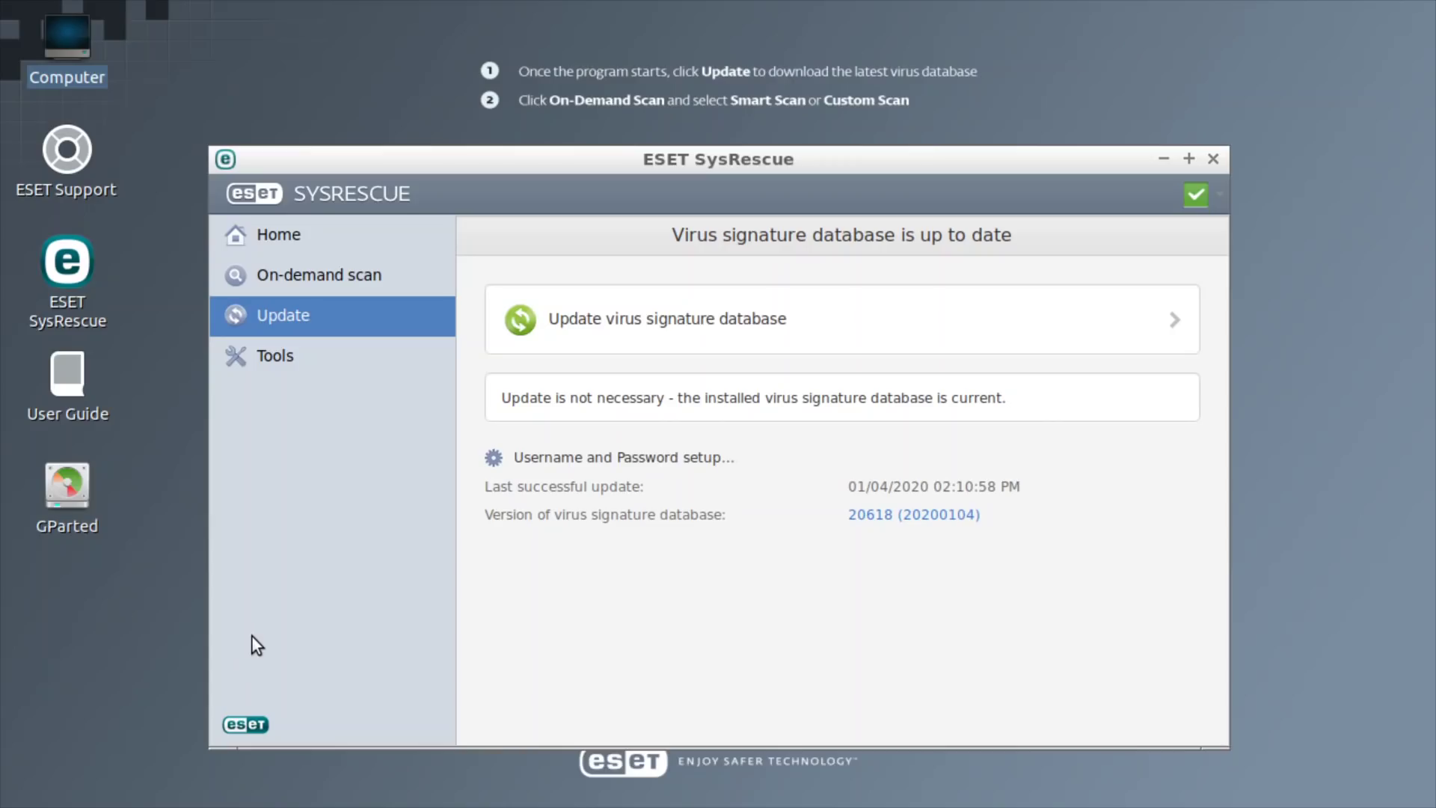
left_click(294, 278)
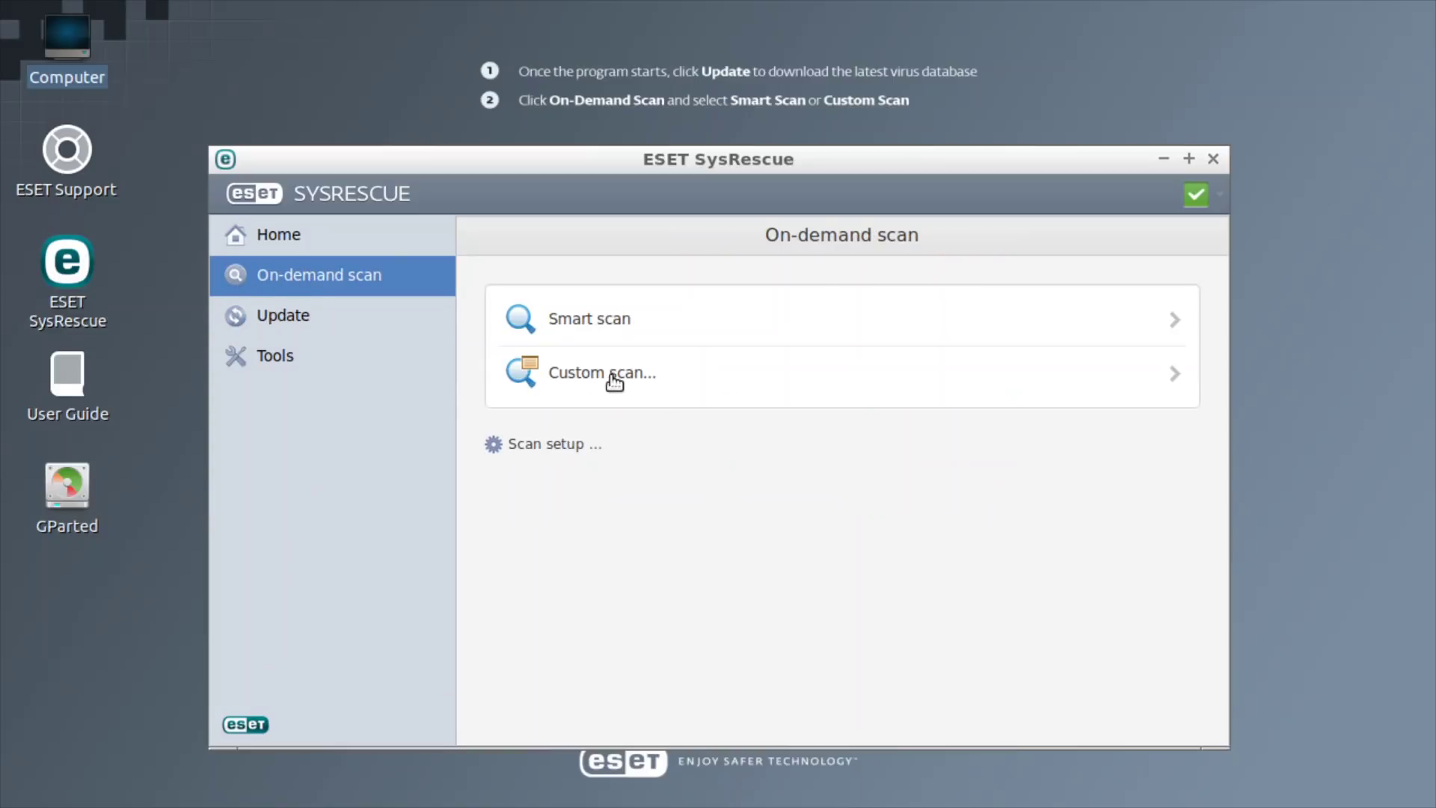
left_click(608, 323)
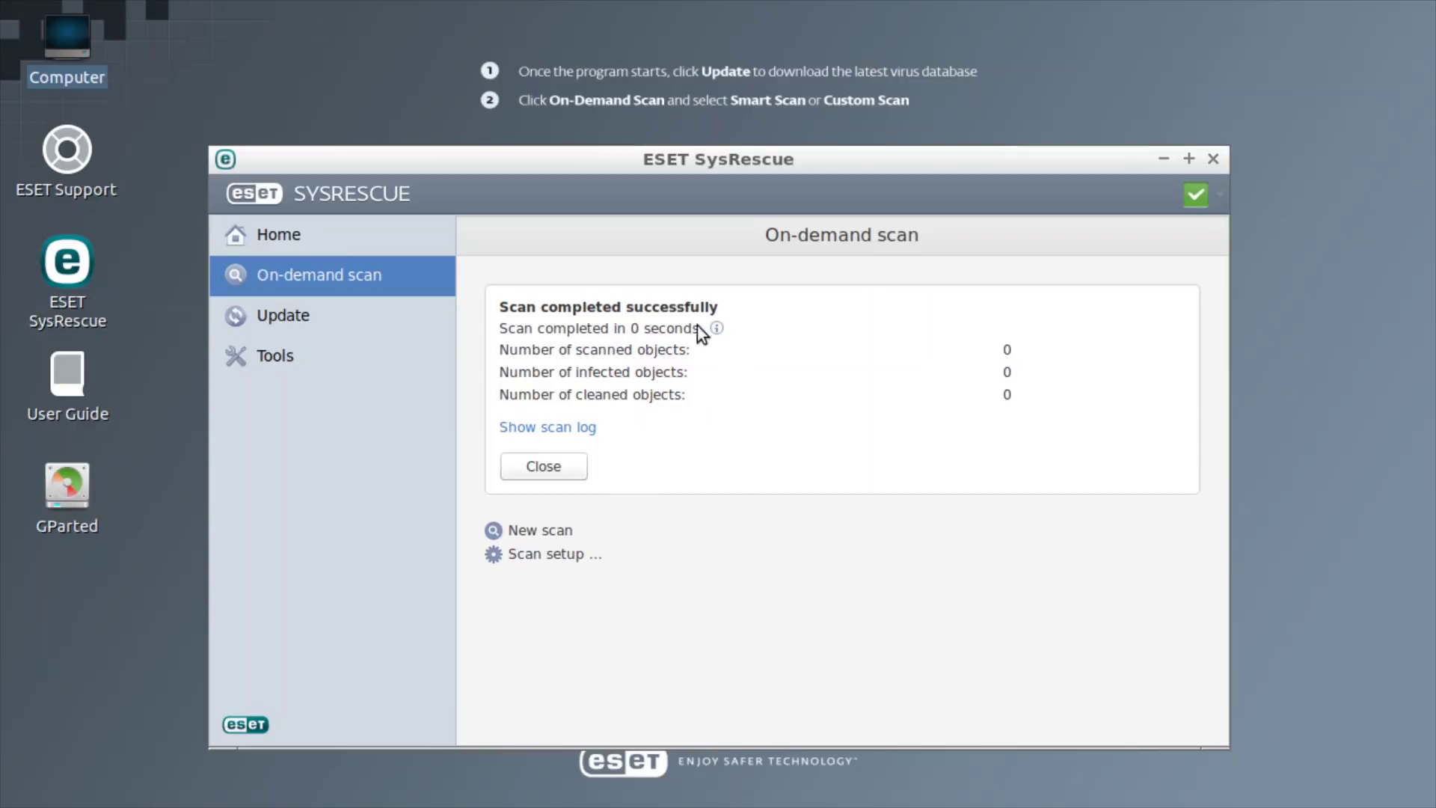
Review the scan profiles and targets offered for a new custom scan, cancel it, and close the ESET SysRescue window
left_click(531, 530)
left_click(576, 431)
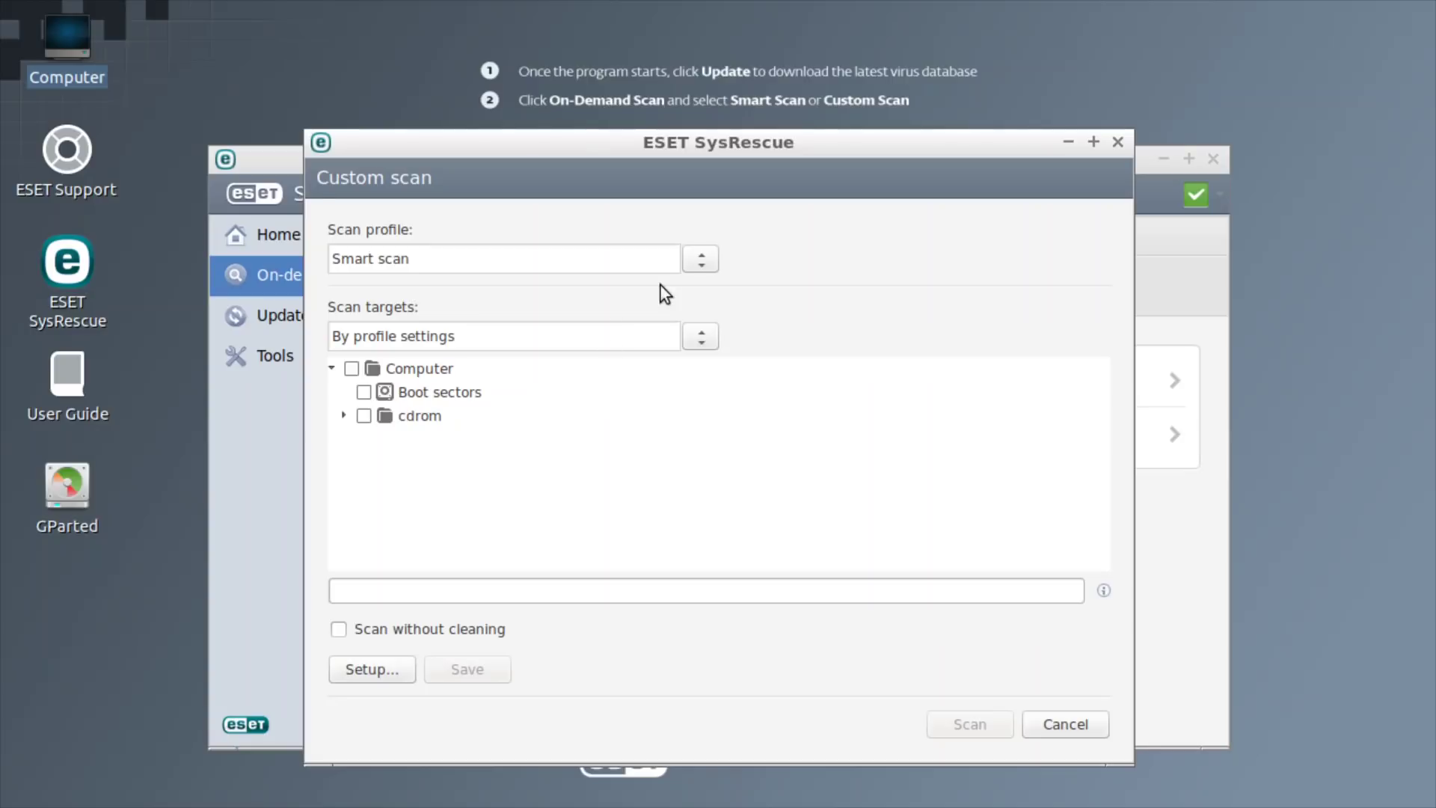
left_click(699, 265)
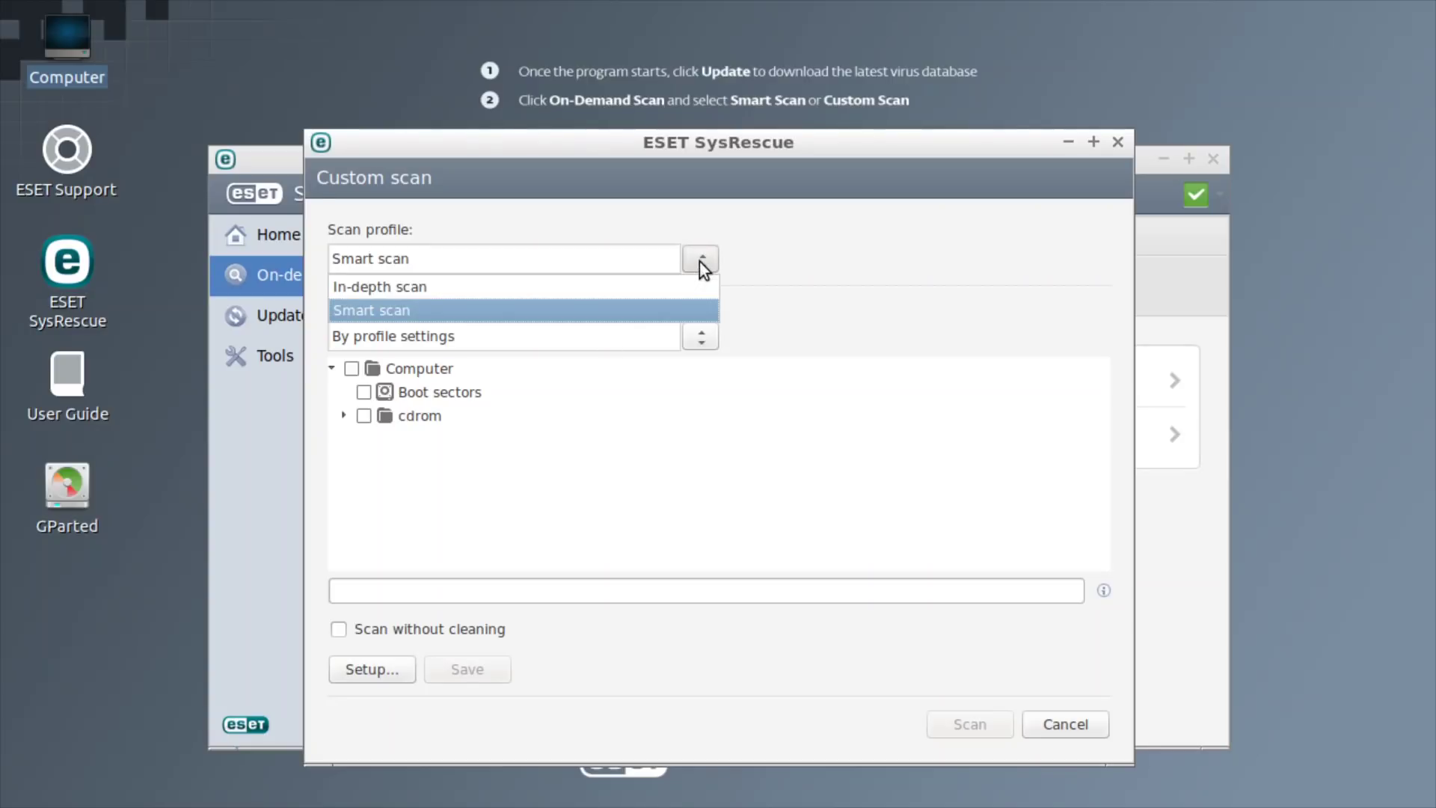
left_click(700, 264)
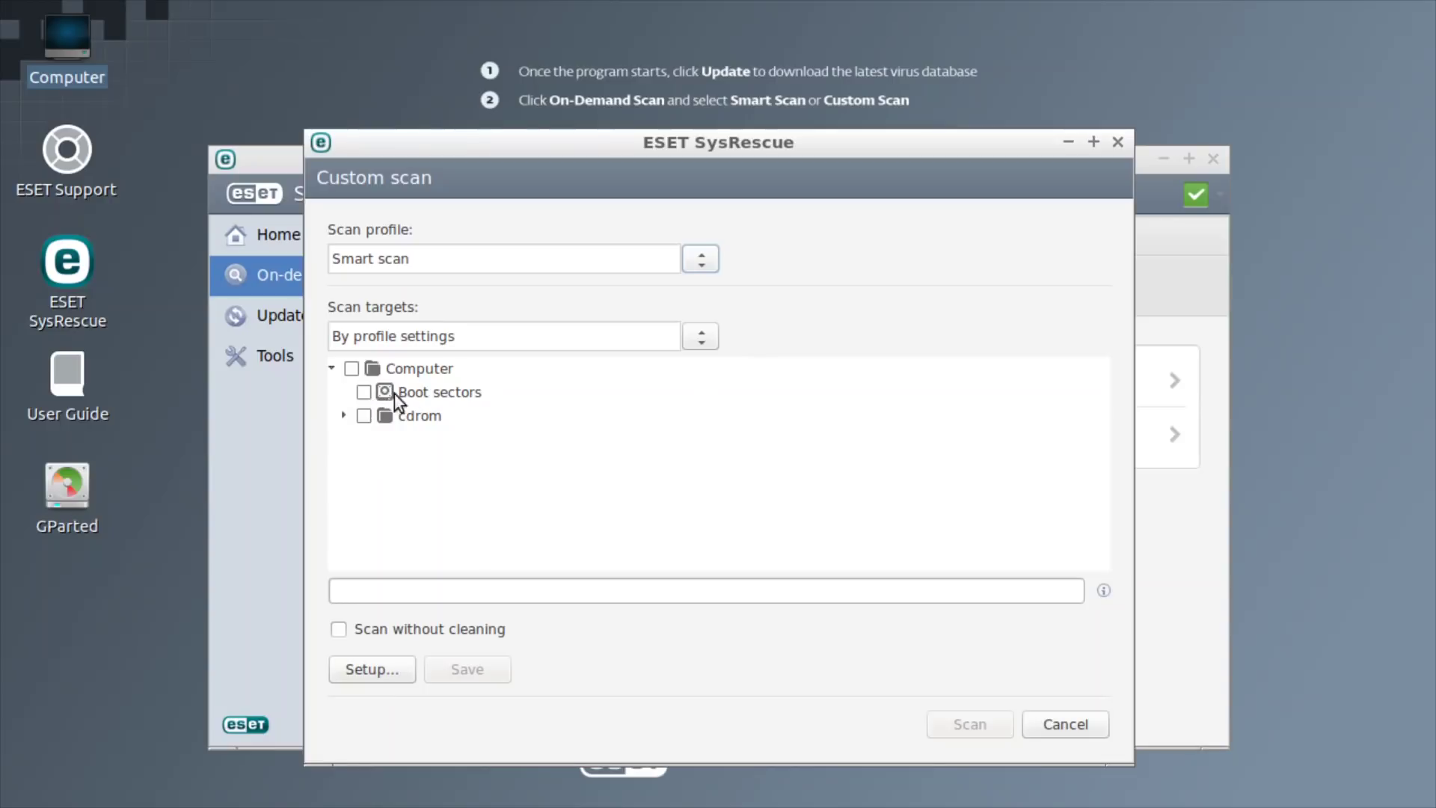
left_click(1065, 725)
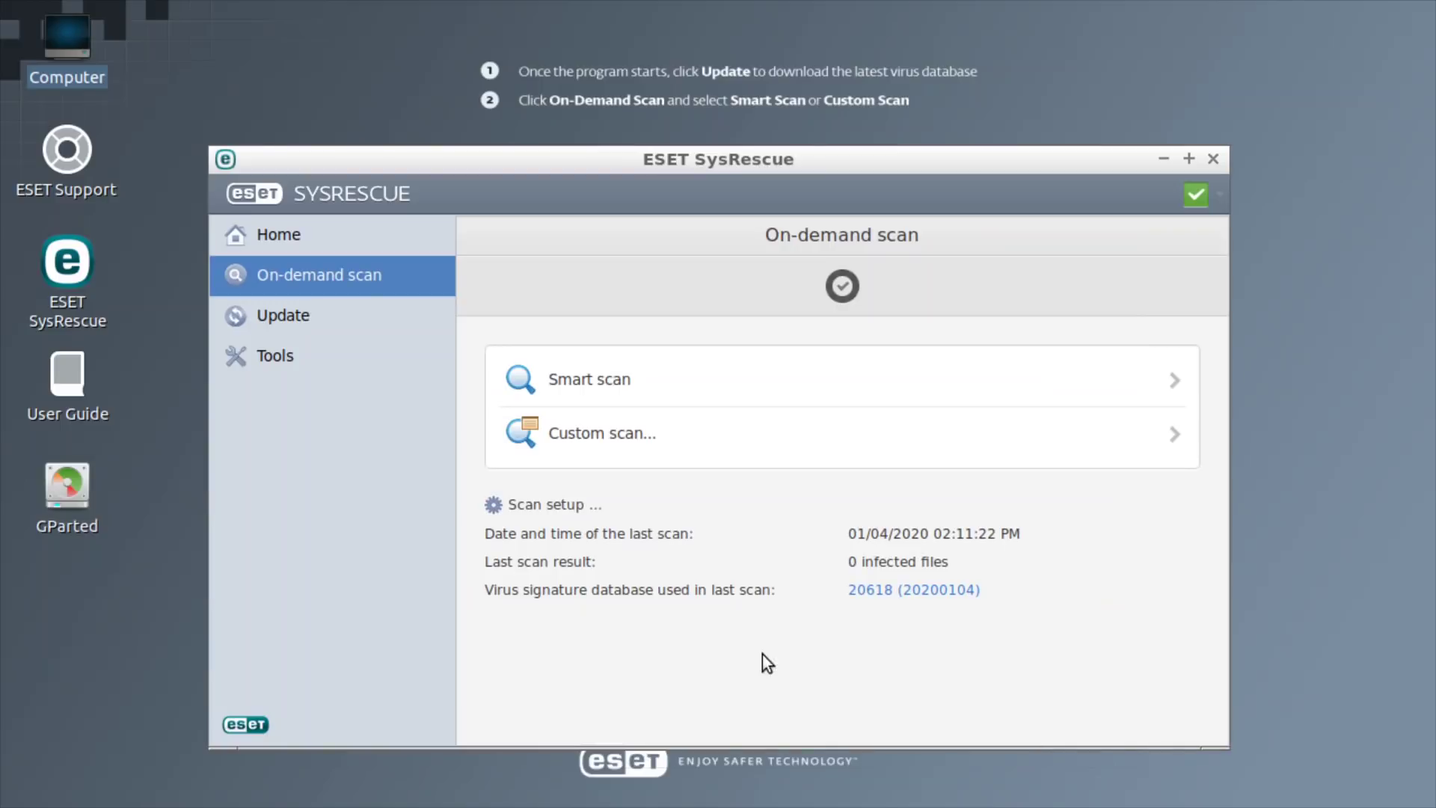
left_click(1211, 160)
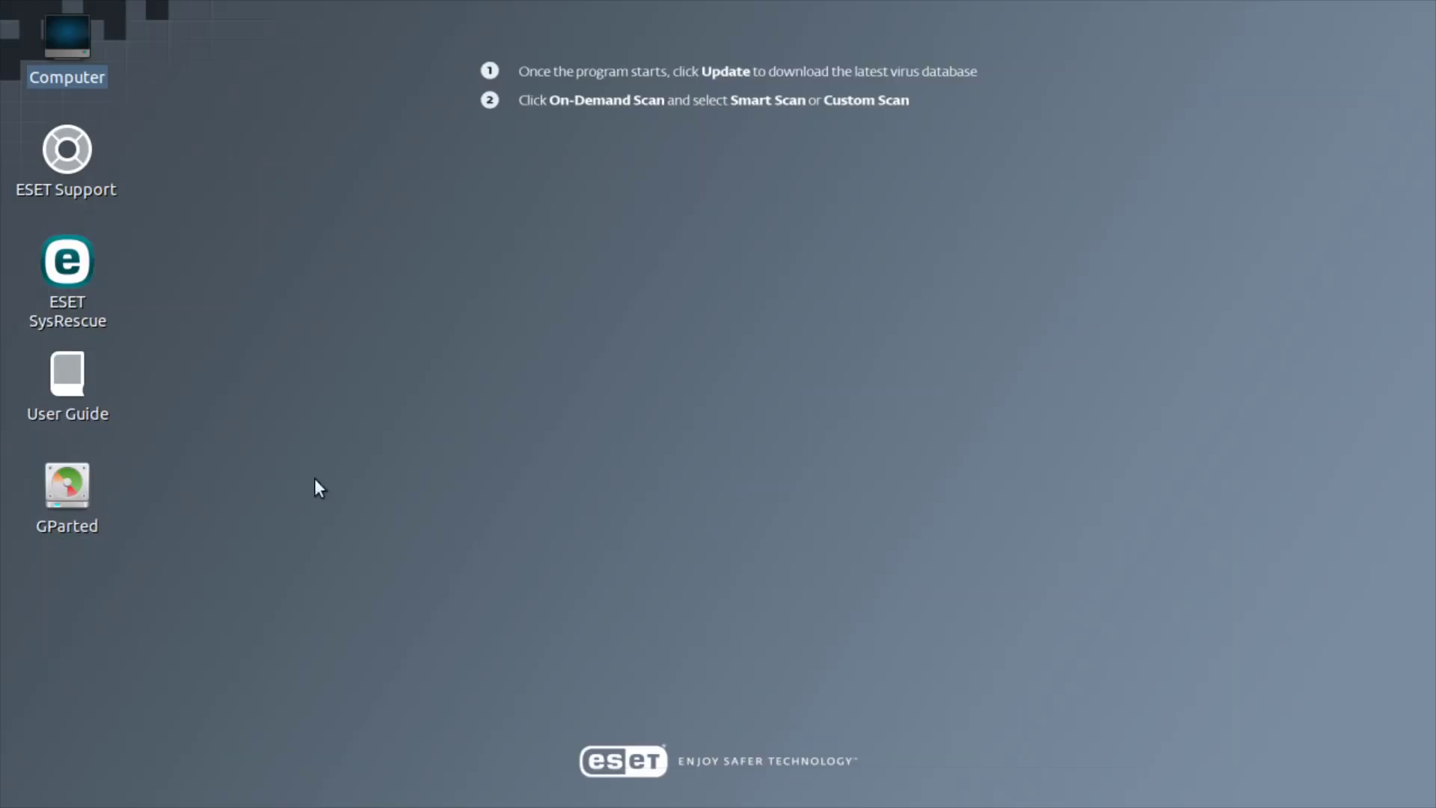
left_click(792, 401)
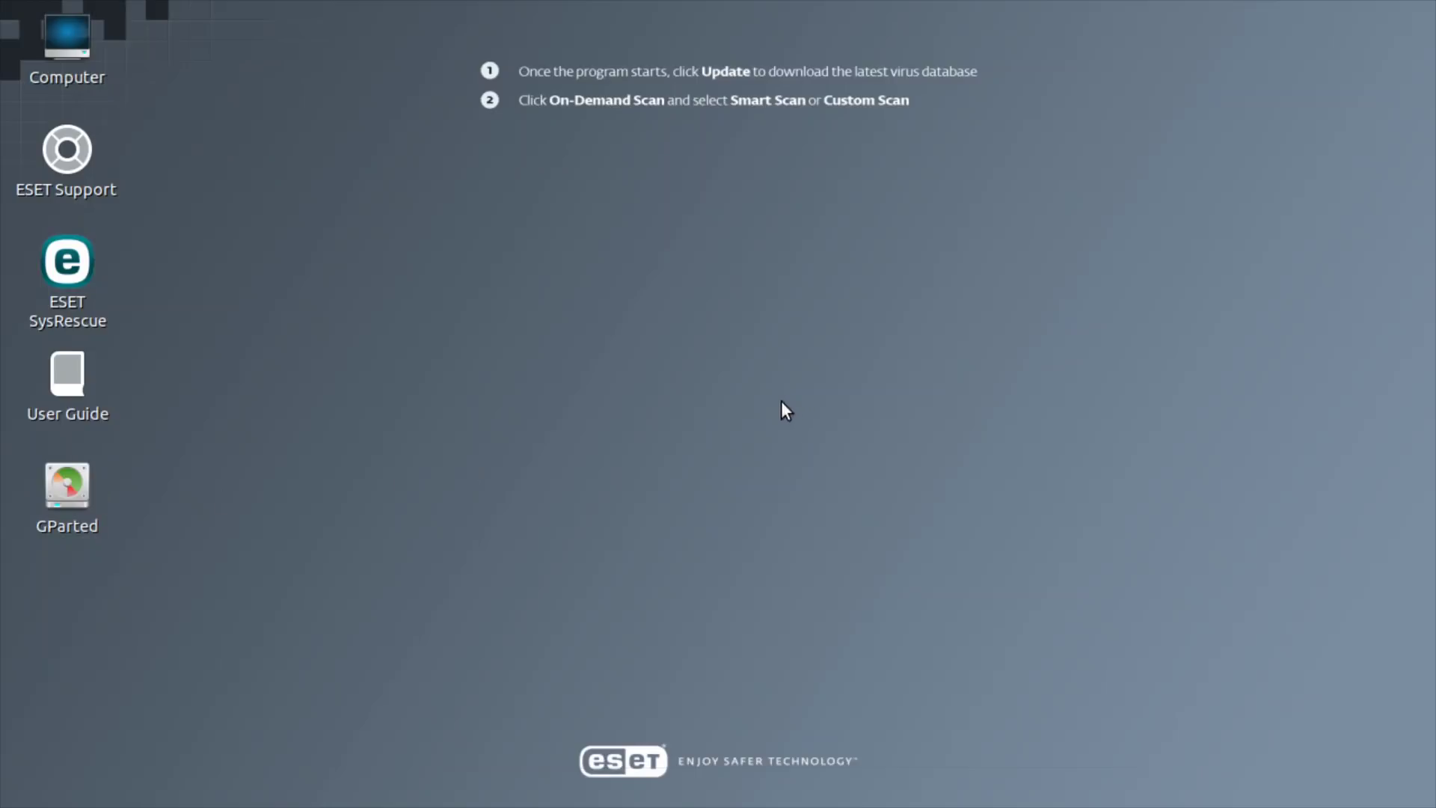